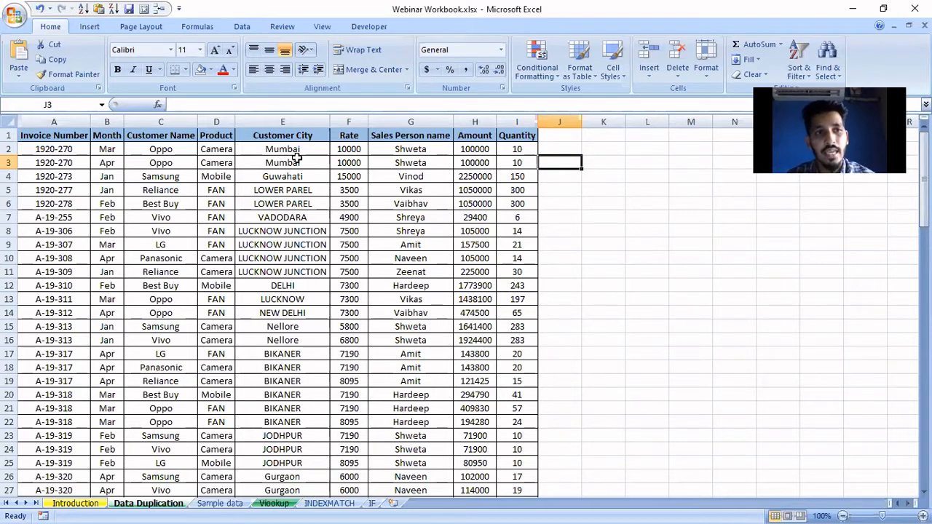
# - Highlight the duplicate values in the Invoice Number column with Light Red Fill with Dark Red Text, and review the marked cells
pyautogui.click(52, 117)
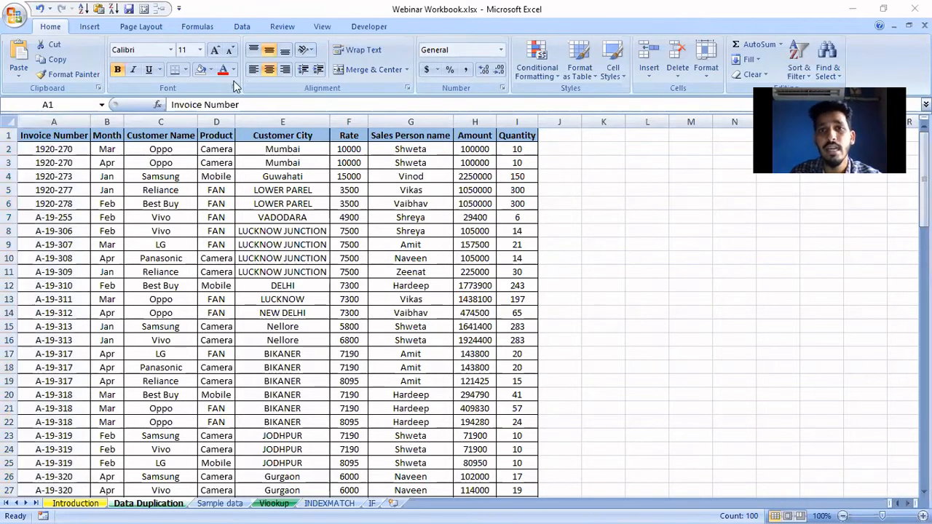
pyautogui.click(546, 73)
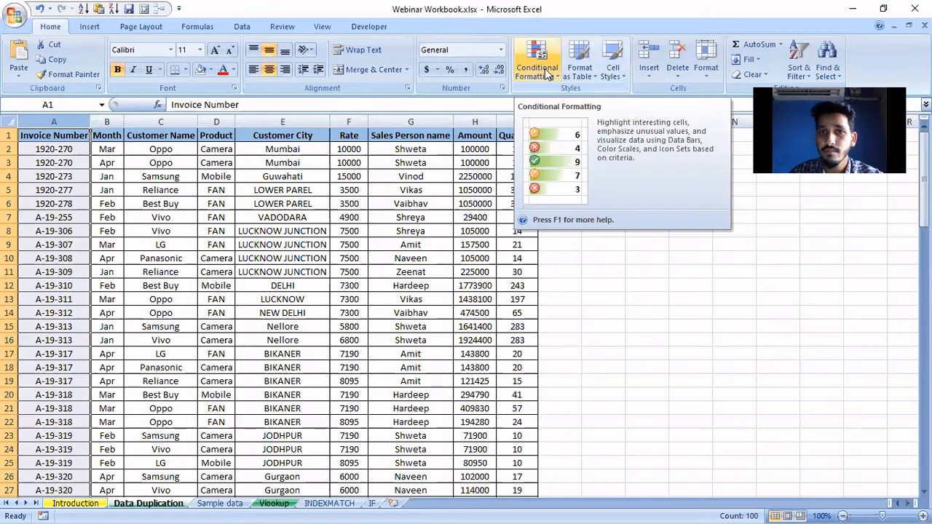
pyautogui.click(545, 69)
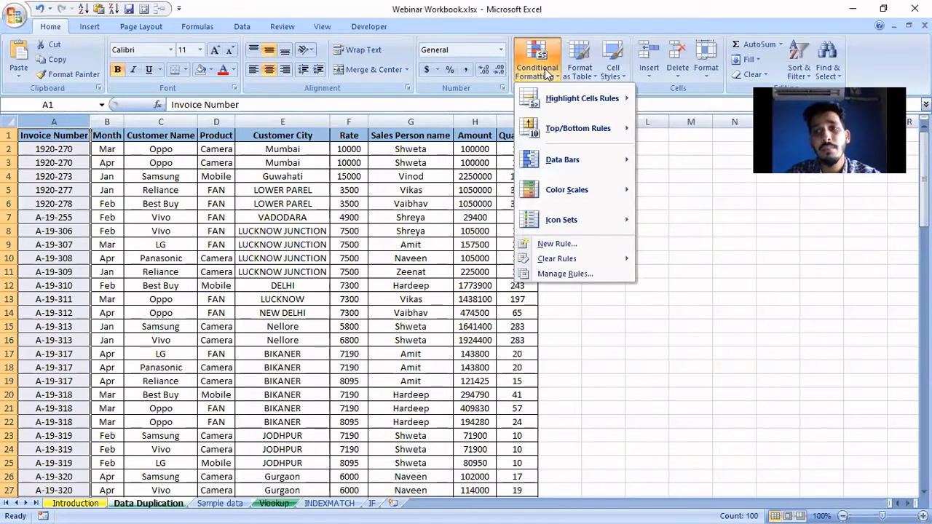
pyautogui.moveTo(562, 104)
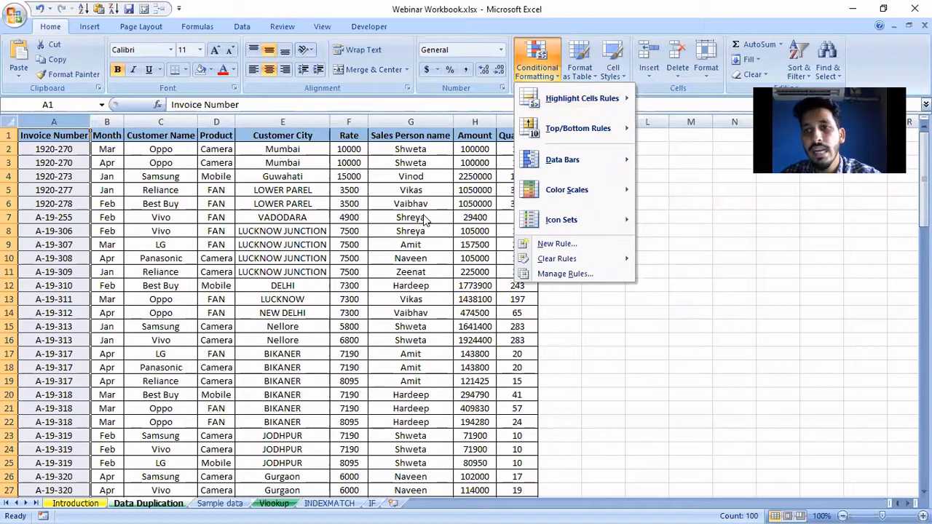
pyautogui.moveTo(605, 98)
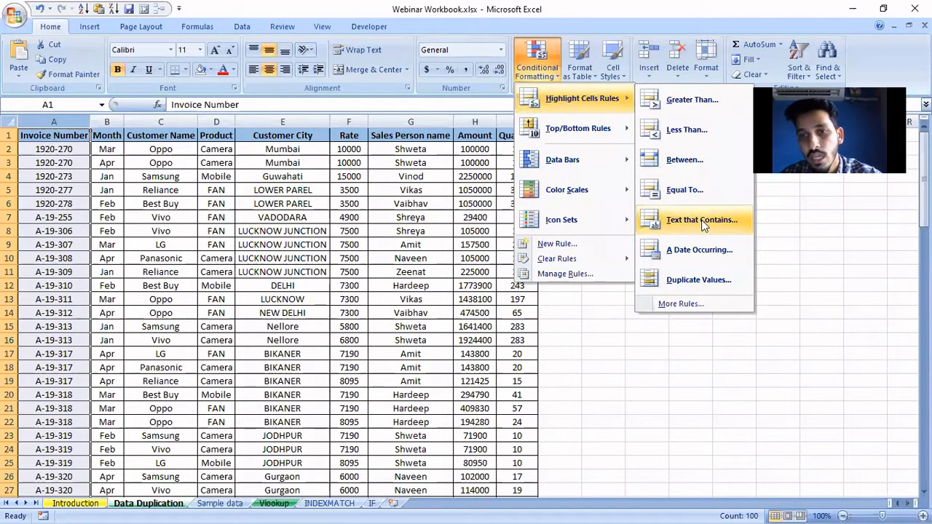
pyautogui.click(699, 281)
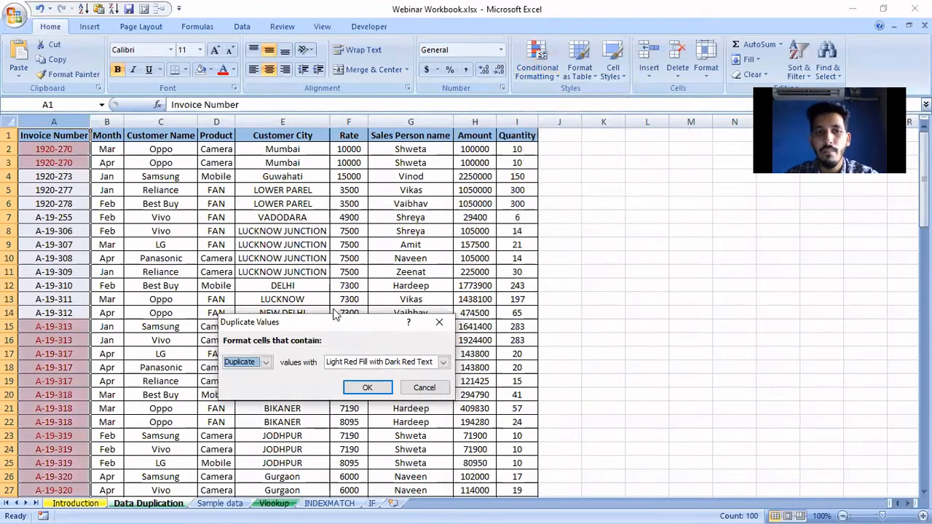
pyautogui.moveTo(330, 328); pyautogui.dragTo(345, 236)
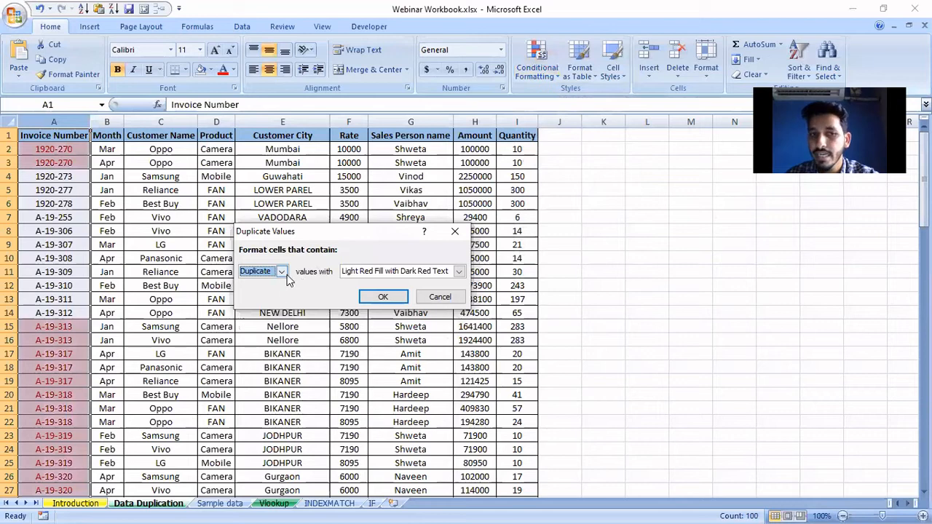
pyautogui.click(458, 273)
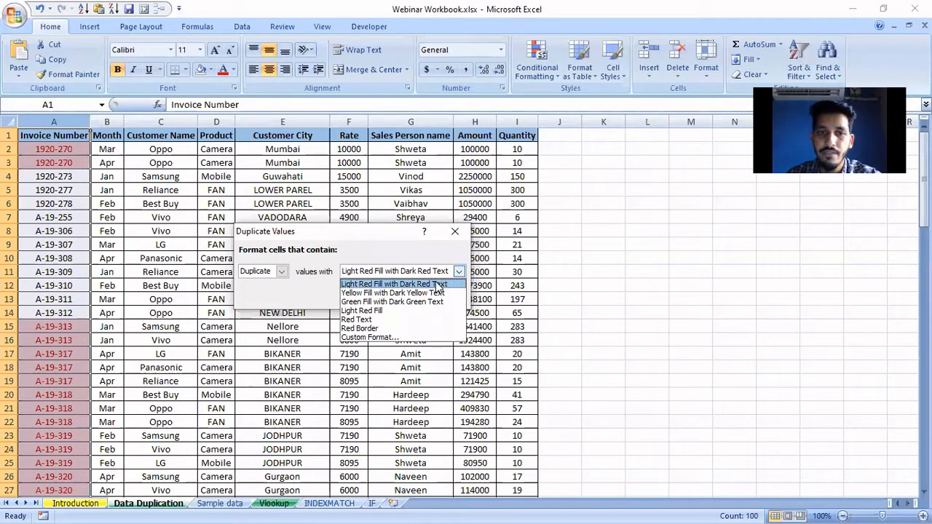
pyautogui.click(439, 286)
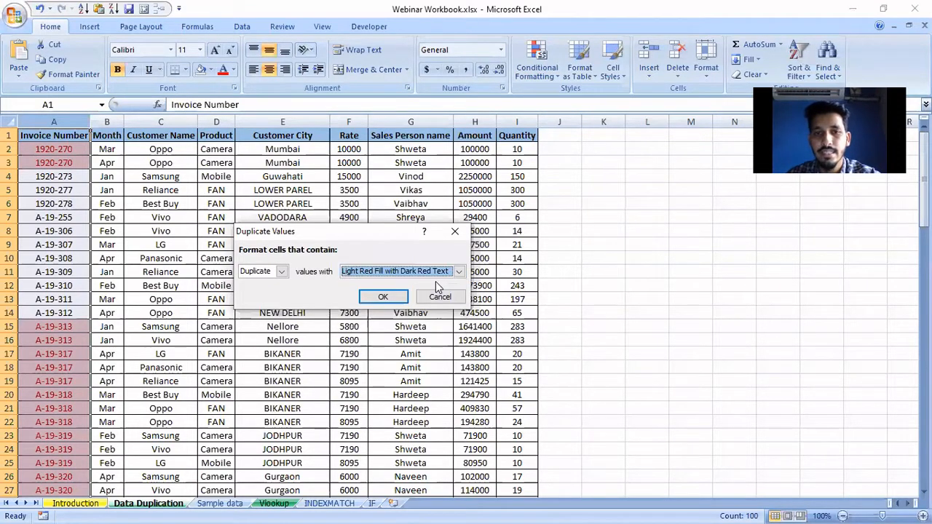
pyautogui.click(385, 297)
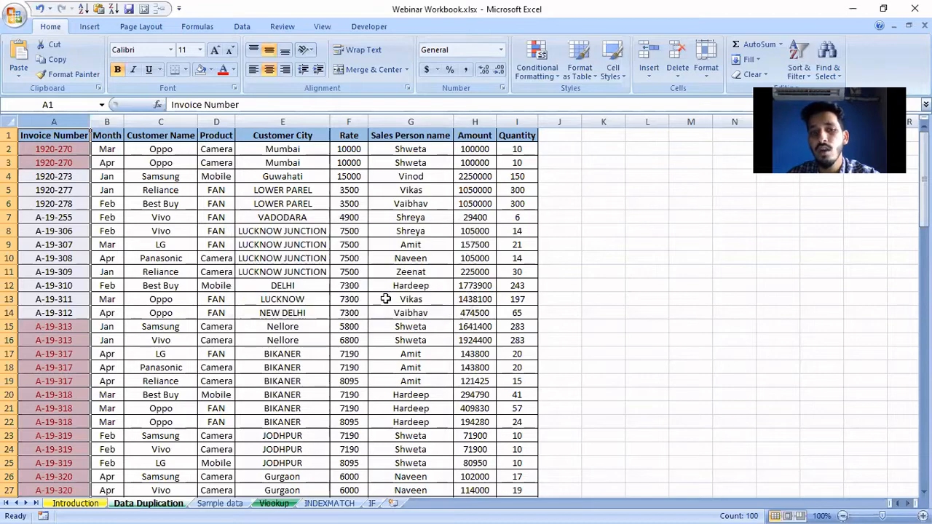
pyautogui.click(157, 229)
pyautogui.scroll(-2, 140, 324)
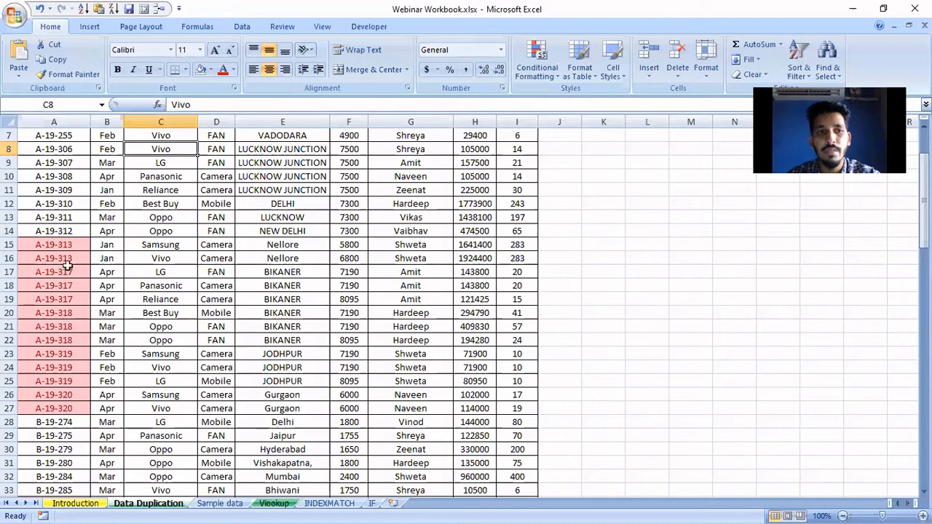
pyautogui.scroll(2, 67, 253)
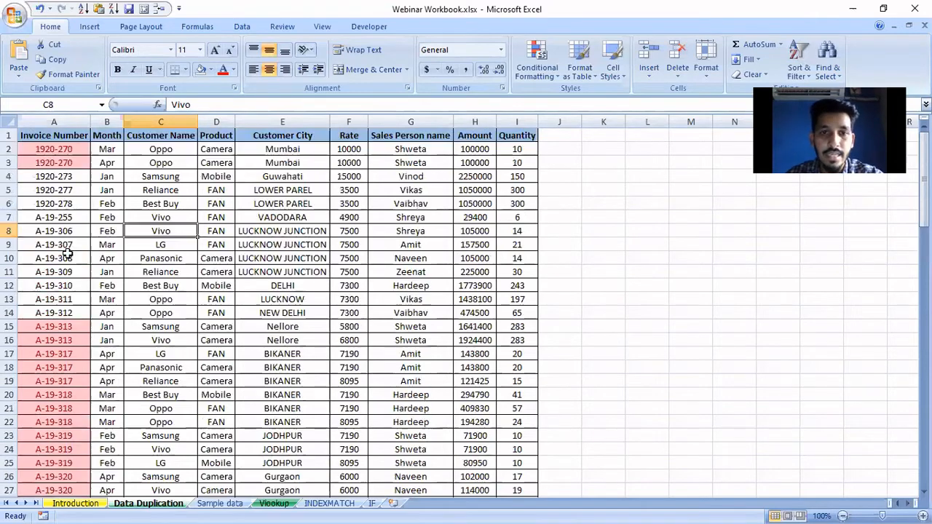
# - Highlight cells in the Sales Person name column that contain the salesperson's name from row 2, with Light Red Fill with Dark Red Text
pyautogui.click(389, 118)
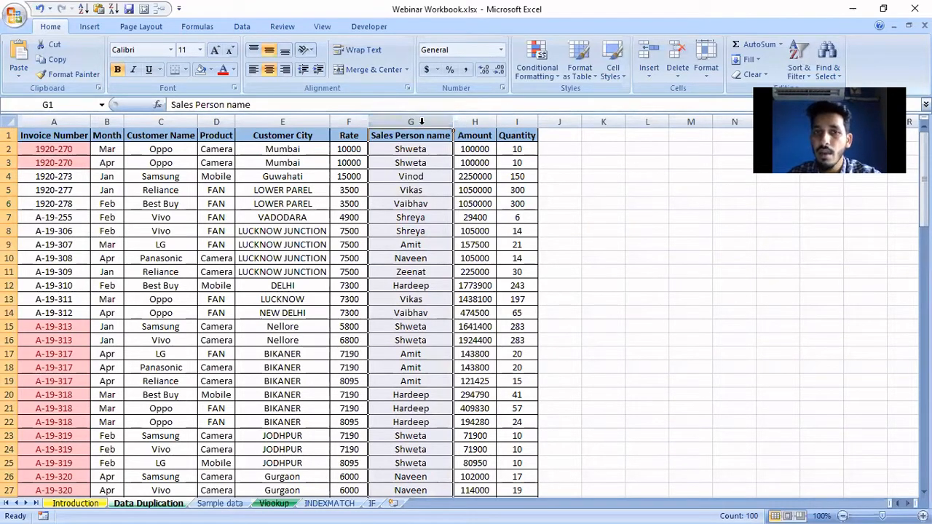
pyautogui.click(537, 64)
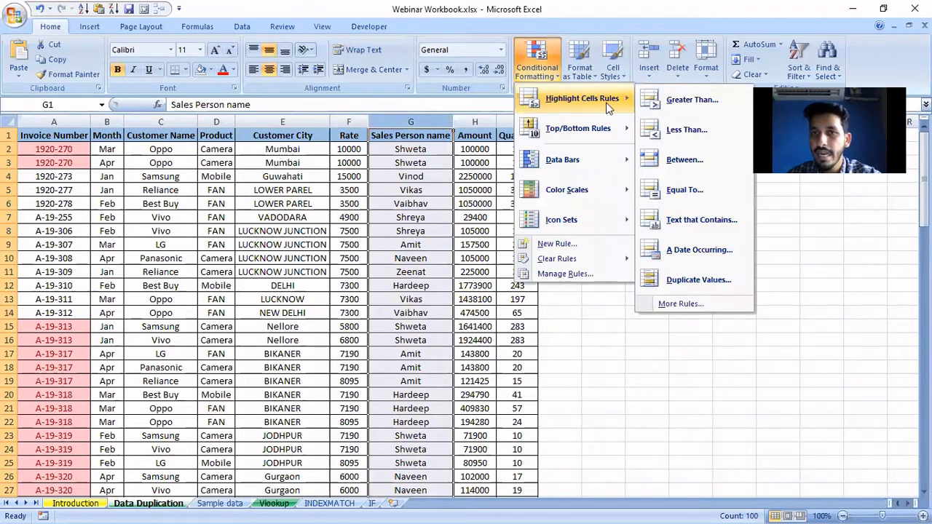
pyautogui.click(692, 220)
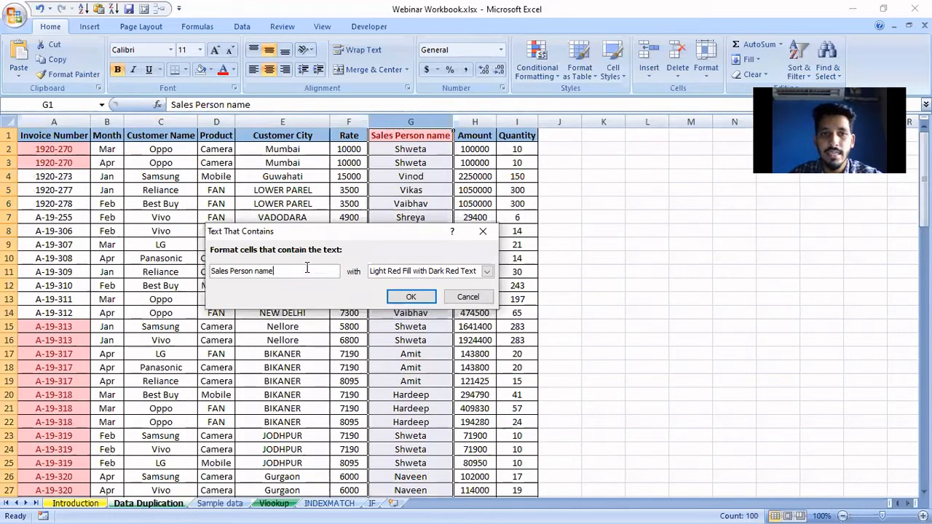
pyautogui.moveTo(306, 270); pyautogui.dragTo(216, 270)
pyautogui.press('BackSpace')
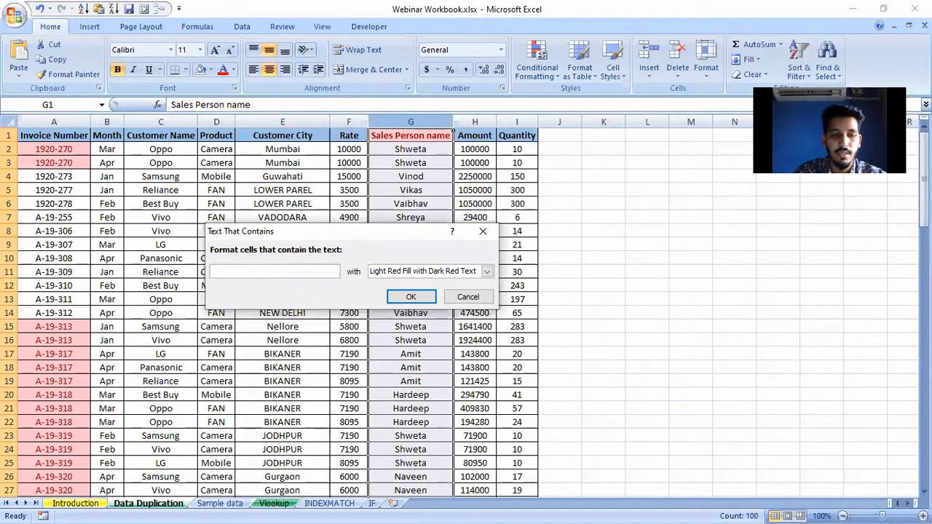
pyautogui.write('Shweta')
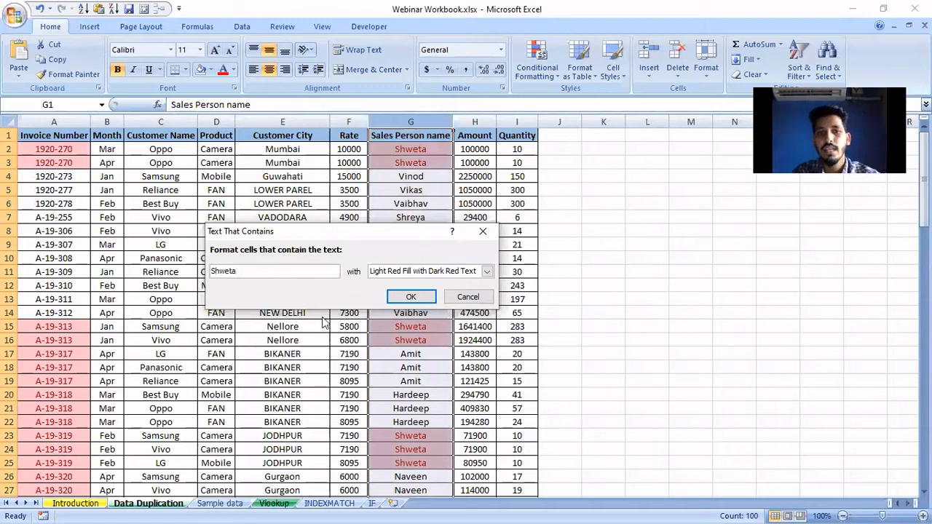
pyautogui.click(411, 296)
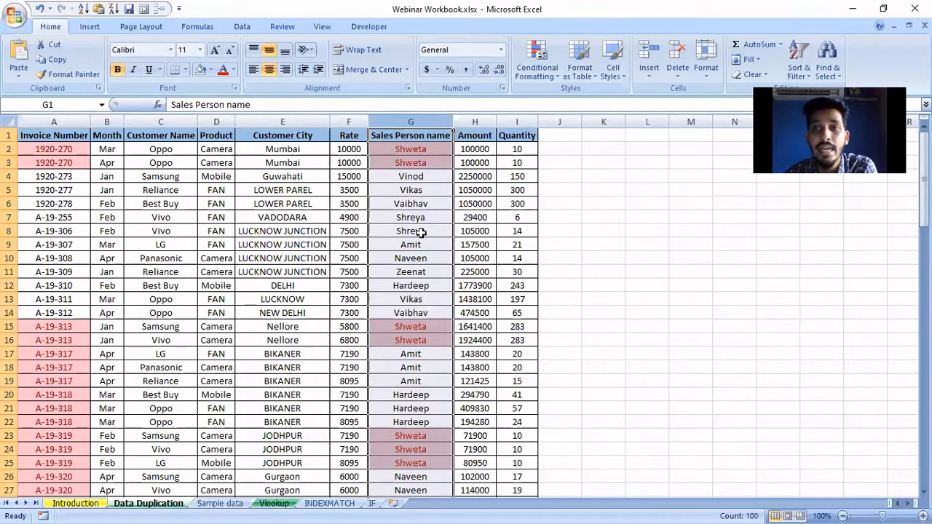
pyautogui.click(535, 76)
pyautogui.moveTo(565, 100)
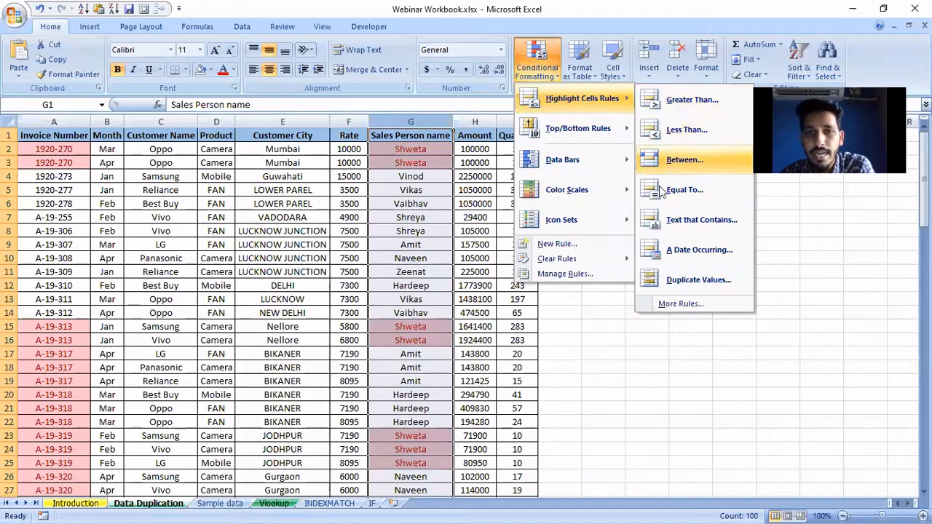
pyautogui.click(617, 343)
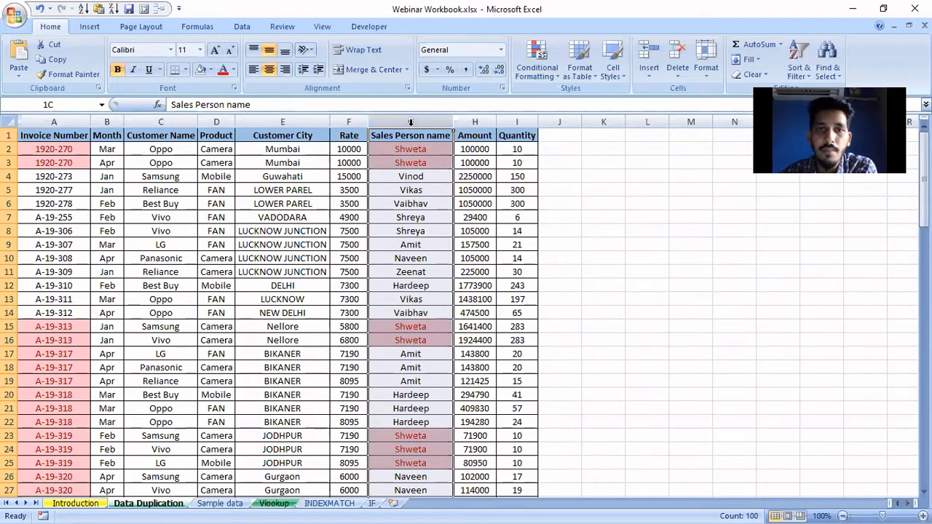
# - Clear the conditional formatting rules from the selected Sales Person name column only
pyautogui.click(535, 69)
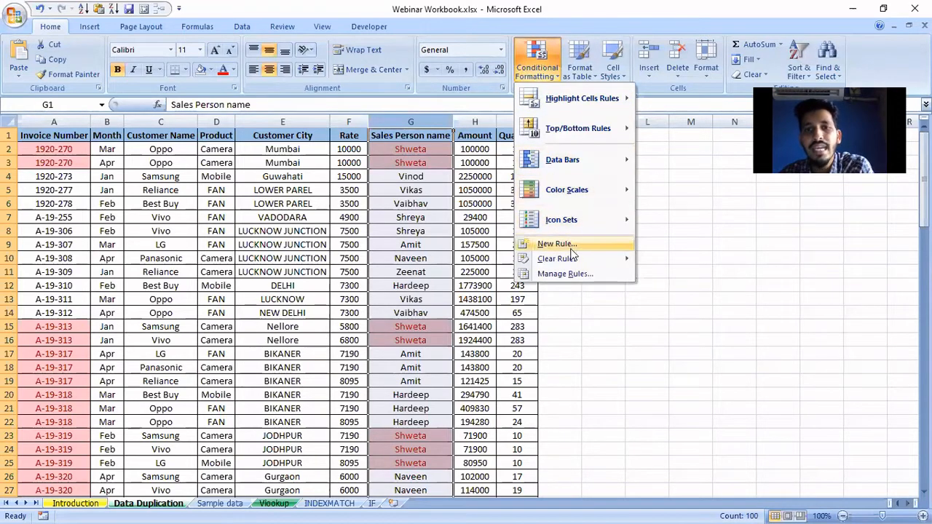
pyautogui.moveTo(572, 265)
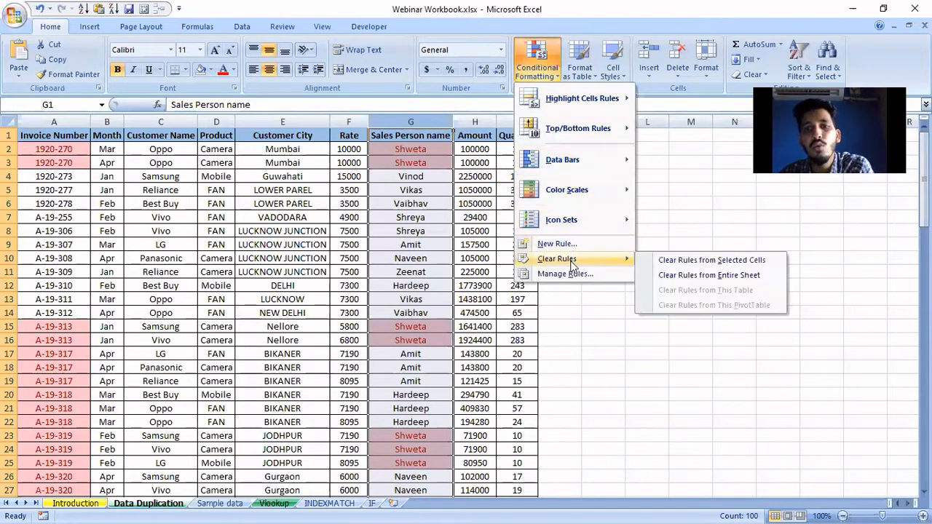
pyautogui.click(718, 264)
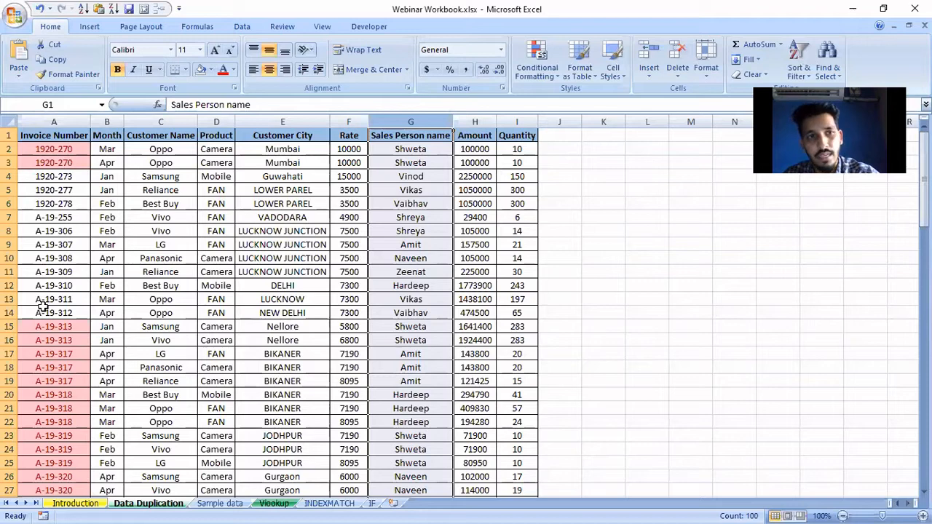
# - Delete the whole of row 3, the repeated invoice entry below row 2, and look over the remaining highlighted duplicates
pyautogui.click(10, 162)
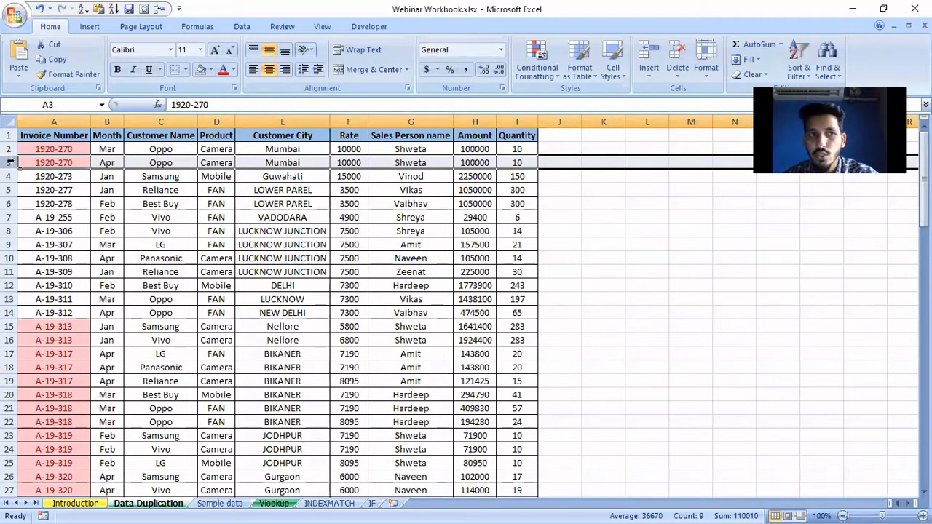
pyautogui.hotkey('ctrl', '-')
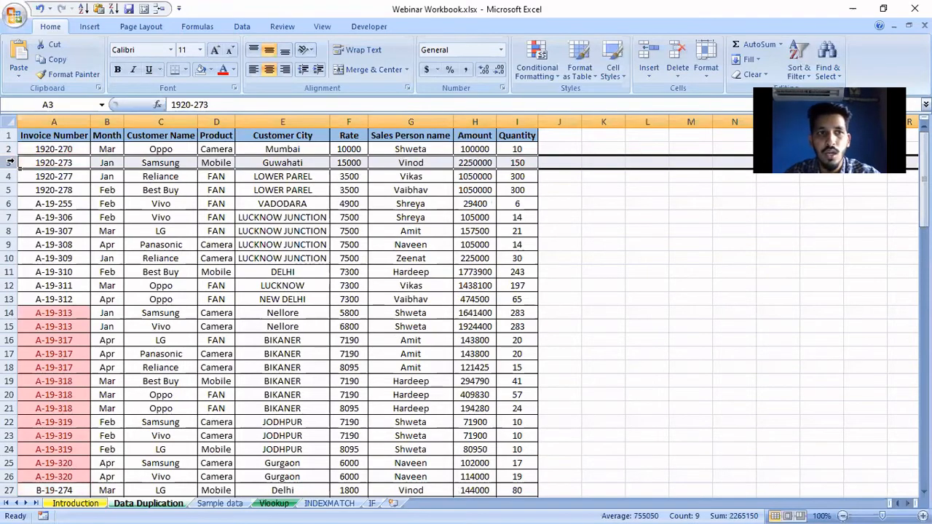
pyautogui.scroll(-2, 69, 262)
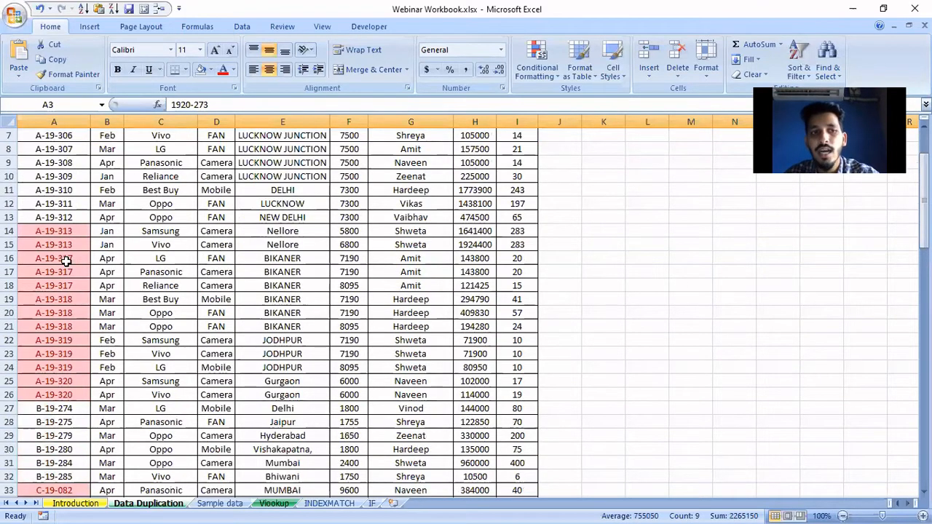
pyautogui.scroll(-2, 69, 299)
pyautogui.scroll(1, 72, 302)
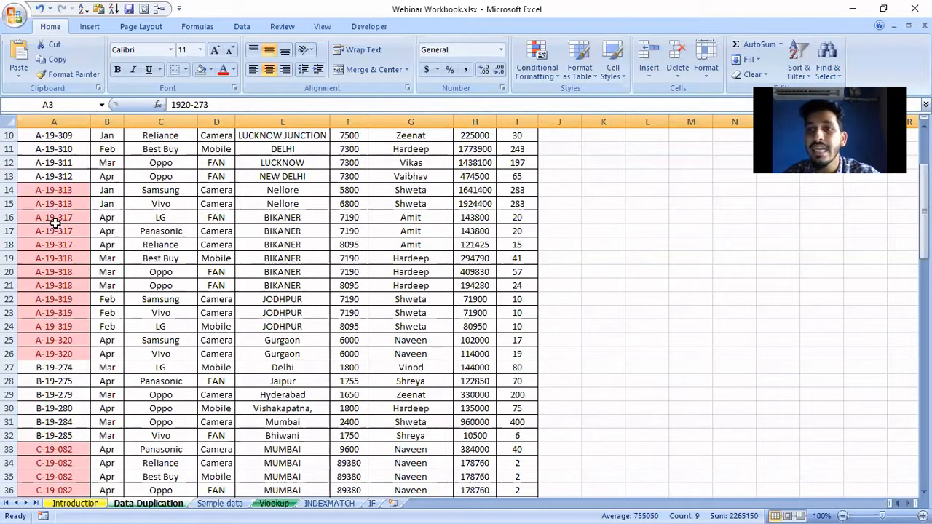
pyautogui.scroll(2, 56, 223)
pyautogui.scroll(1, 56, 223)
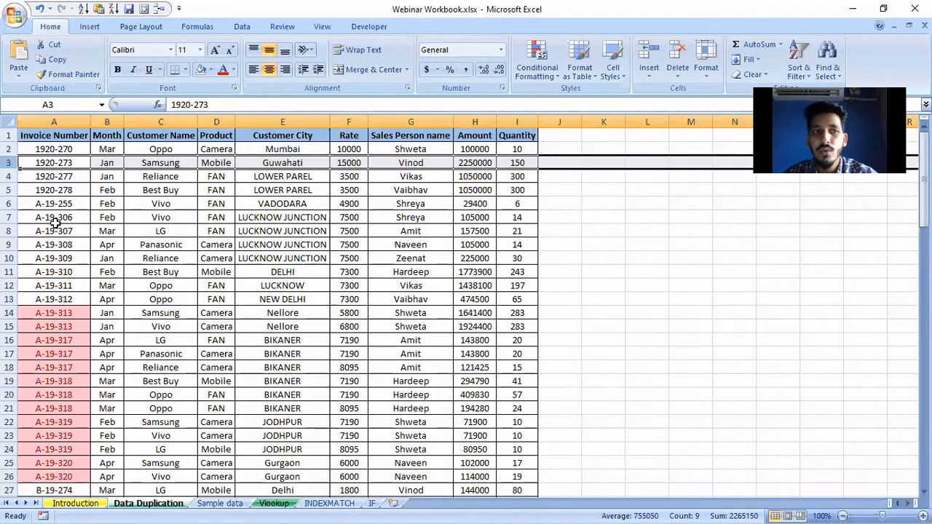
# - Remove duplicate rows based only on the Invoice Number column, expanding the selection to the adjacent data
pyautogui.click(55, 121)
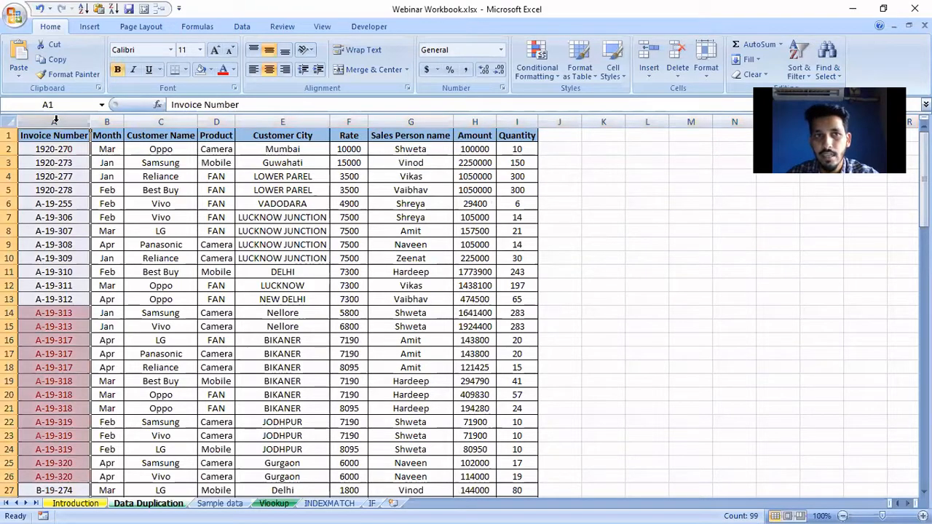
pyautogui.click(240, 30)
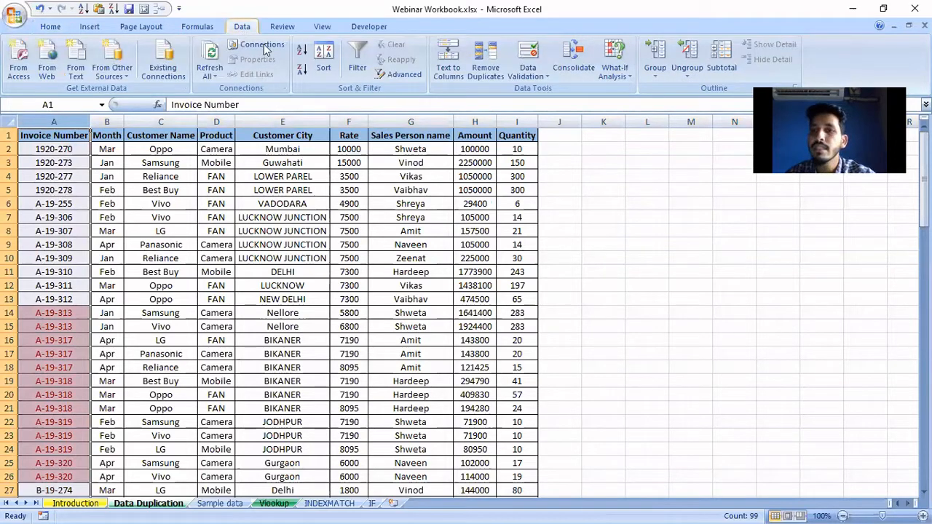
pyautogui.click(479, 74)
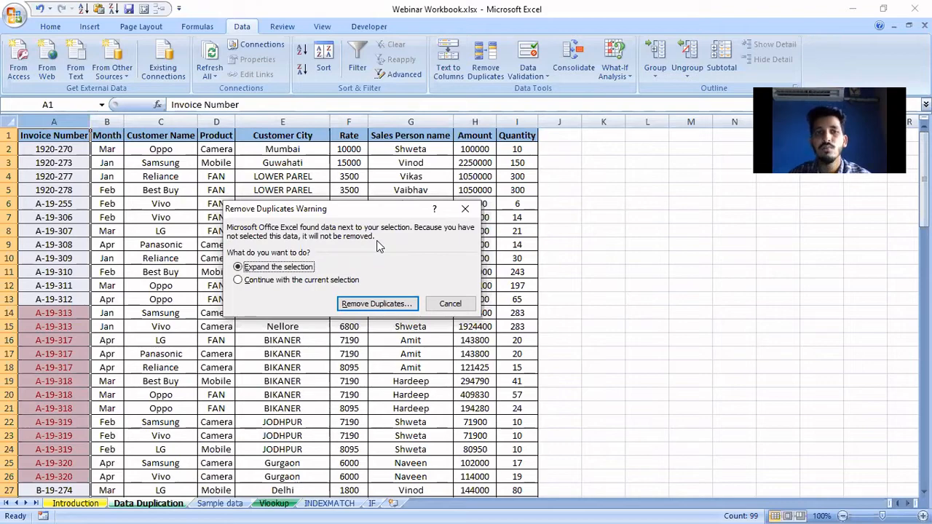
pyautogui.click(378, 304)
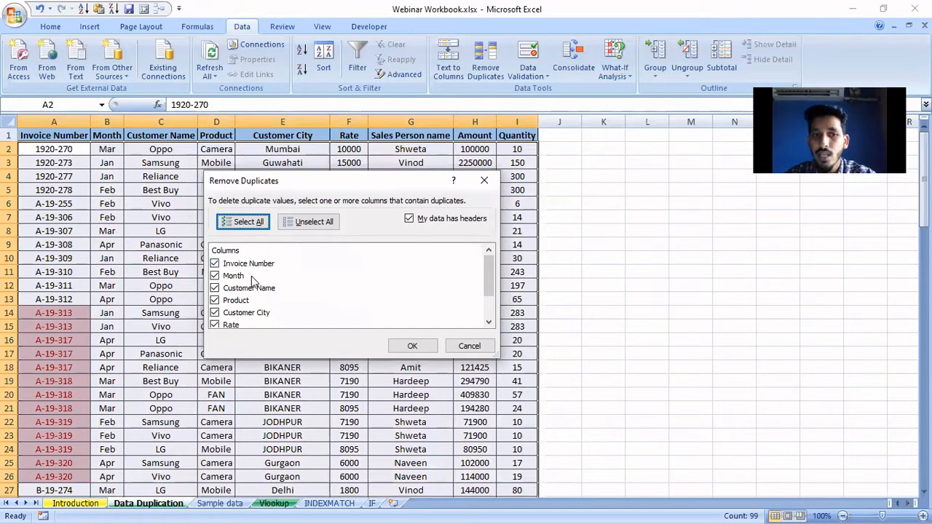
pyautogui.scroll(-1, 251, 276)
pyautogui.scroll(1, 251, 276)
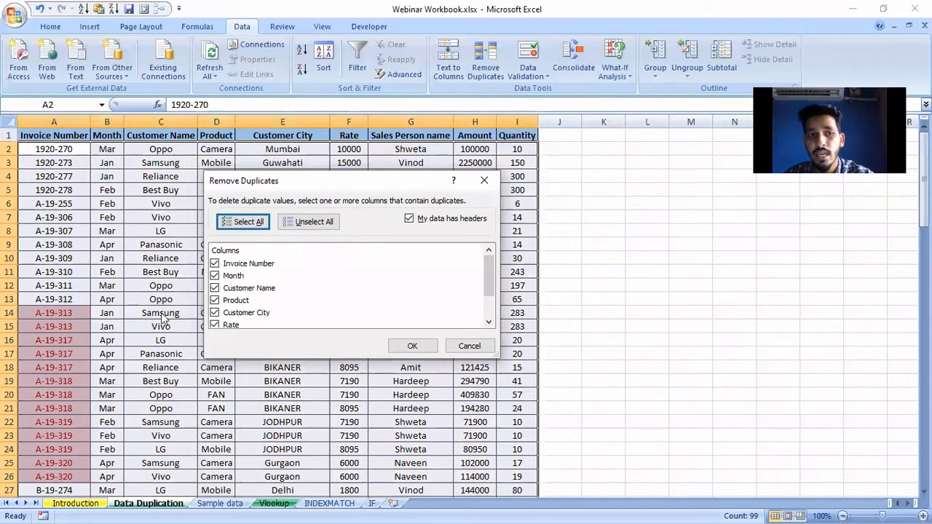
pyautogui.click(305, 223)
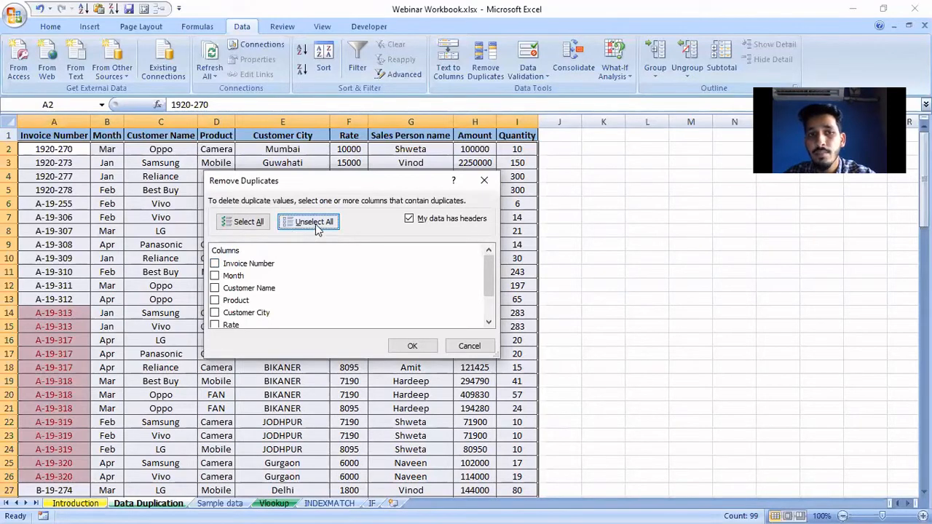
pyautogui.click(215, 264)
pyautogui.click(428, 353)
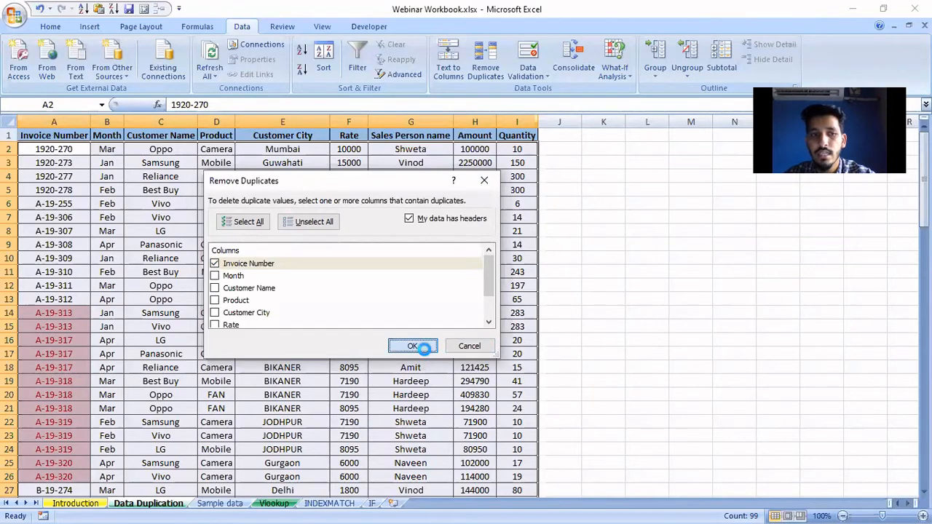
# - Close the duplicate-removal summary and look over the remaining invoice rows
pyautogui.click(473, 306)
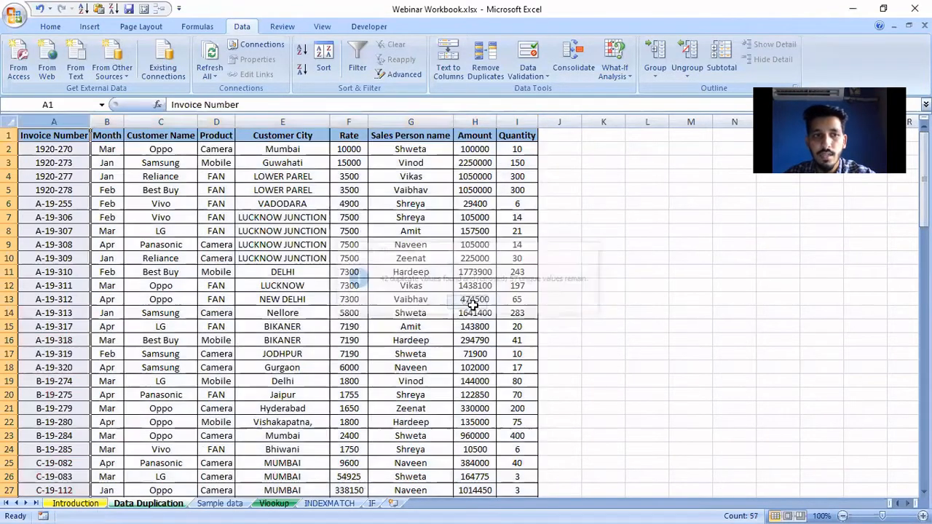
pyautogui.scroll(-14, 314, 290)
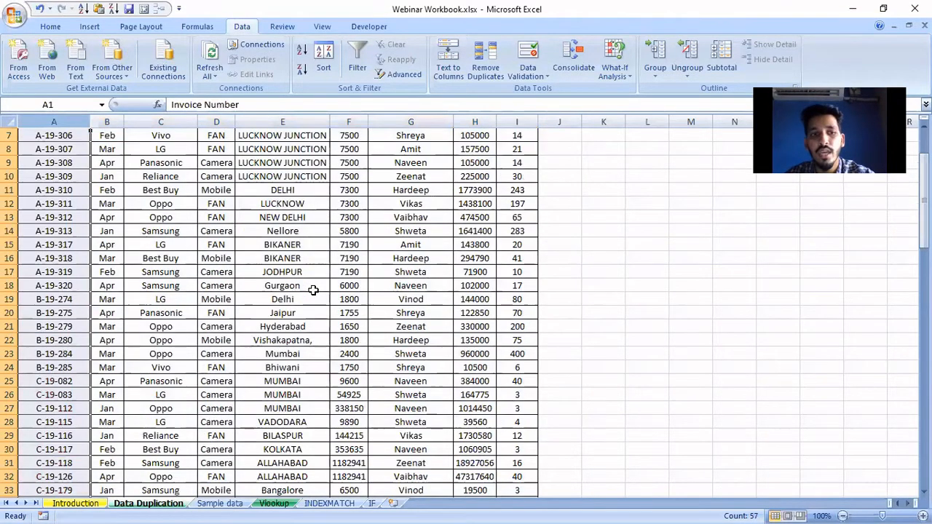
pyautogui.scroll(14, 313, 290)
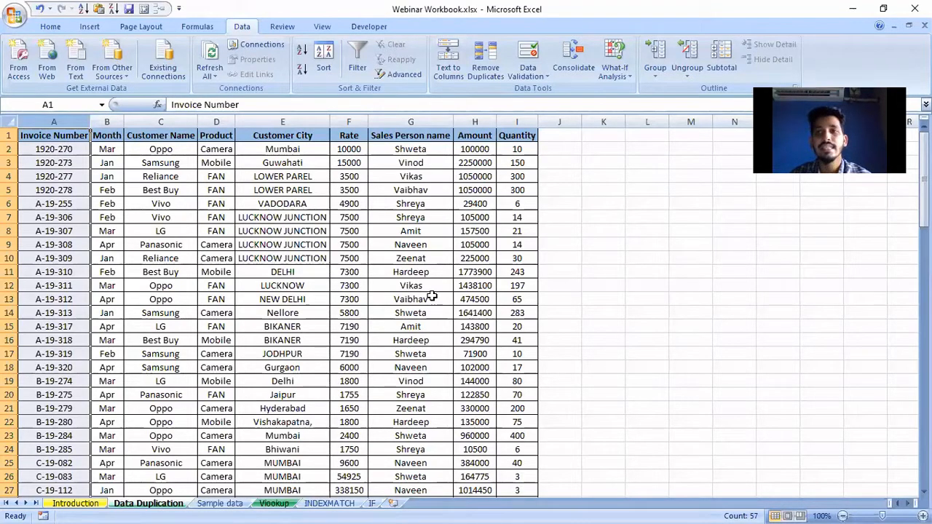
# - Switch to the PowerPoint slide show, advance to the V-look Up slide, and return to the Excel workbook
pyautogui.hotkey('alt', 'Tab')
pyautogui.hotkey('alt', 'Tab')
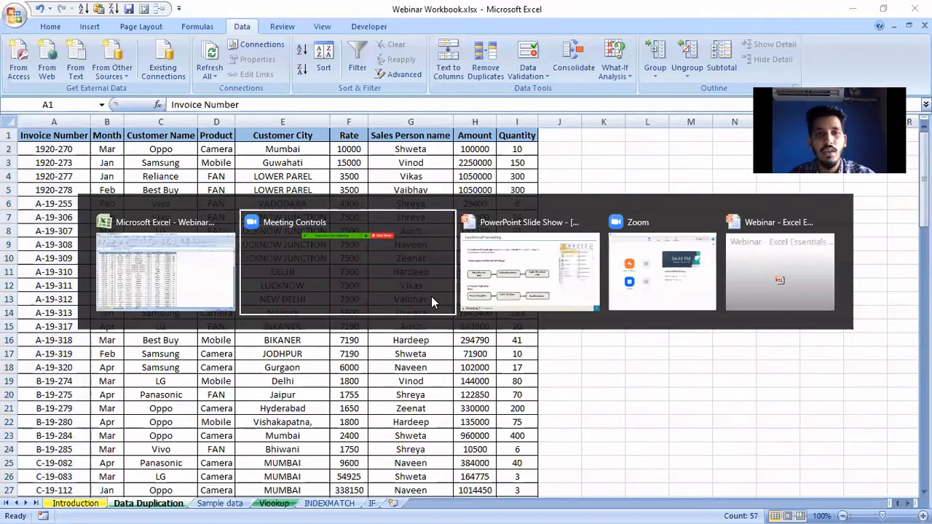
pyautogui.press('Right')
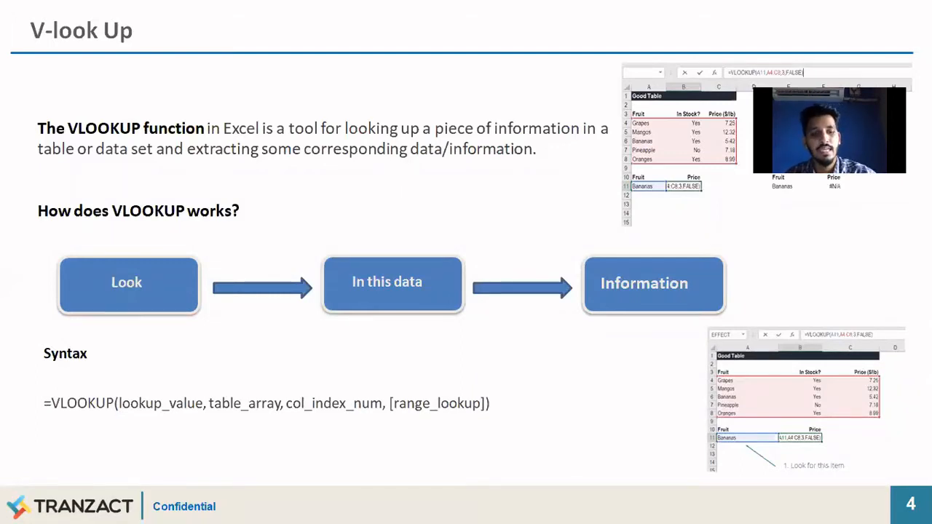
pyautogui.hotkey('alt', 'Tab')
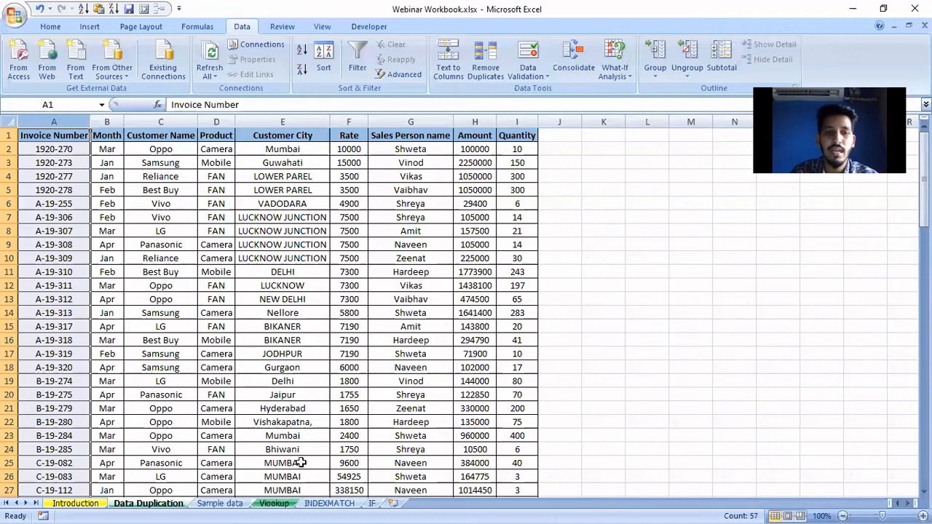
# - Compare the Vlookup sheet's empty Sales Person name column with the Sample data sheet, ending on the Vlookup sheet
pyautogui.click(280, 504)
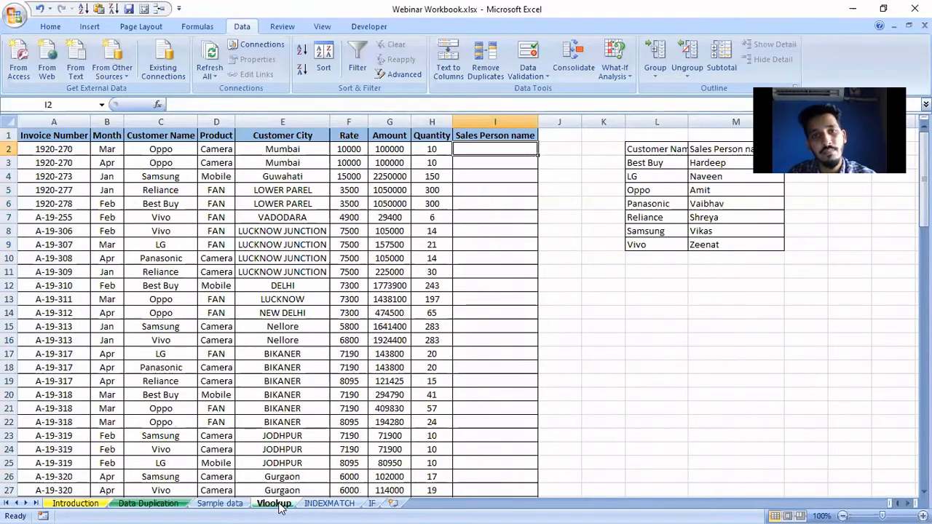
pyautogui.click(220, 503)
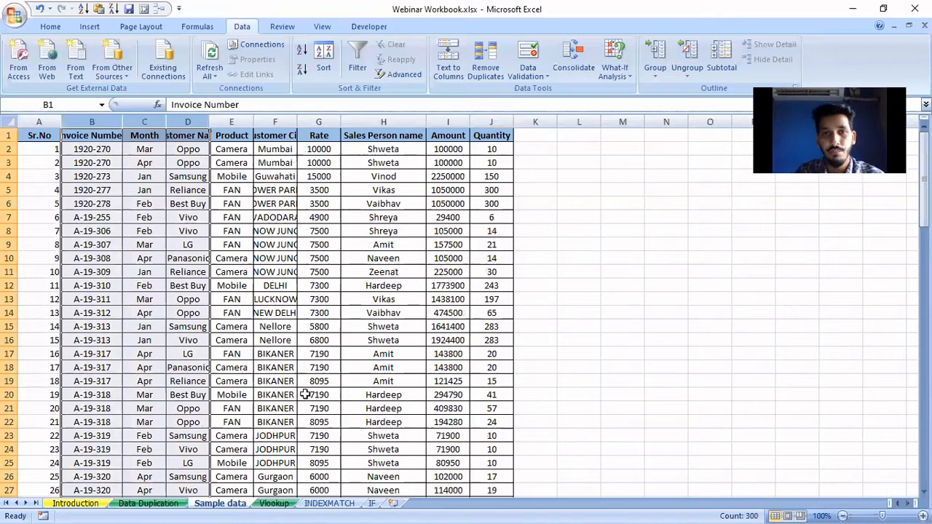
pyautogui.click(108, 149)
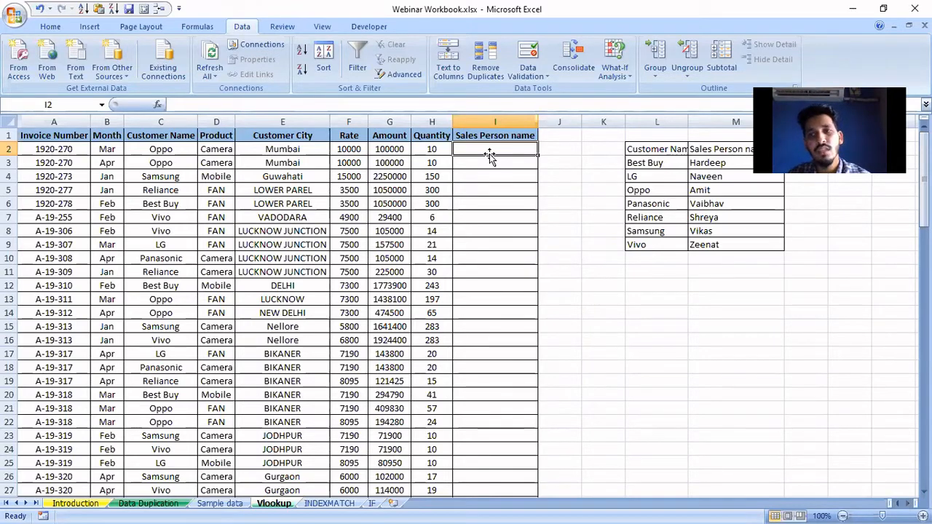
pyautogui.click(224, 503)
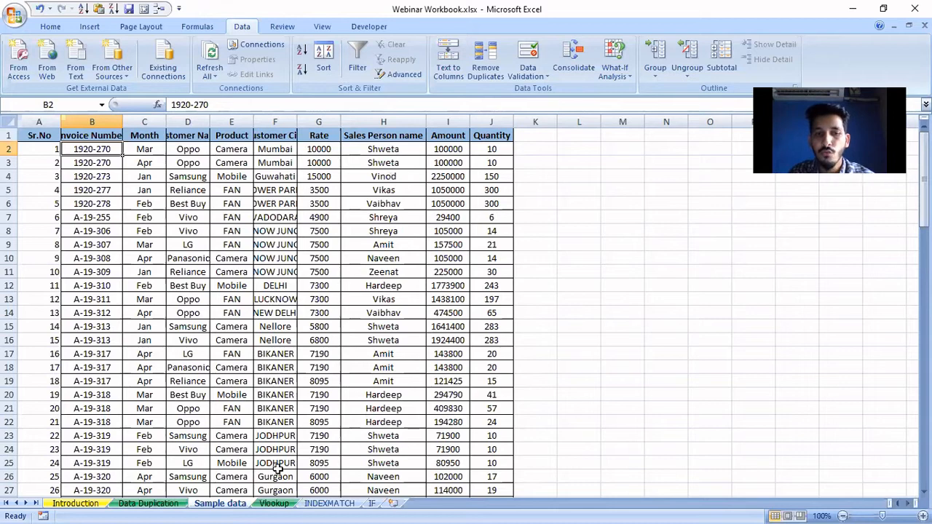
pyautogui.click(274, 503)
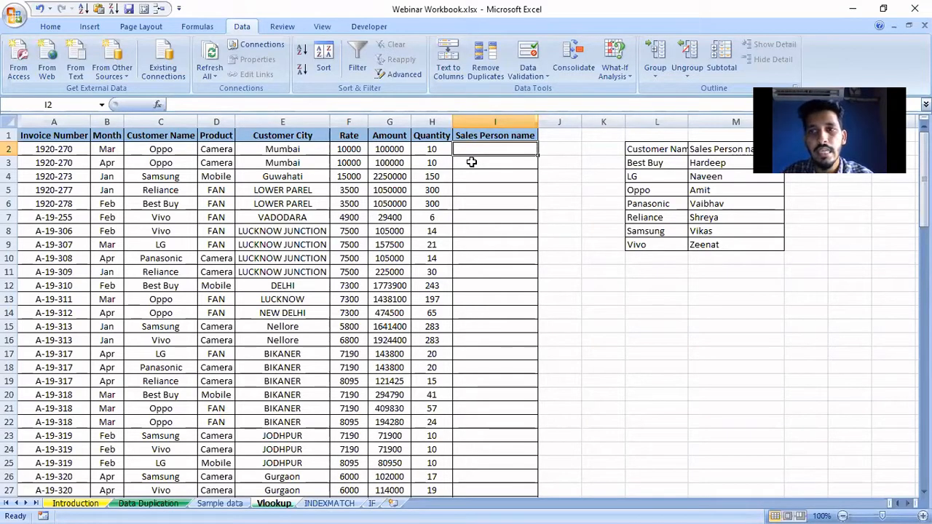
# - Start a VLOOKUP formula in cell I2 with the whole Invoice Number column A:A as the lookup value
pyautogui.write('=')
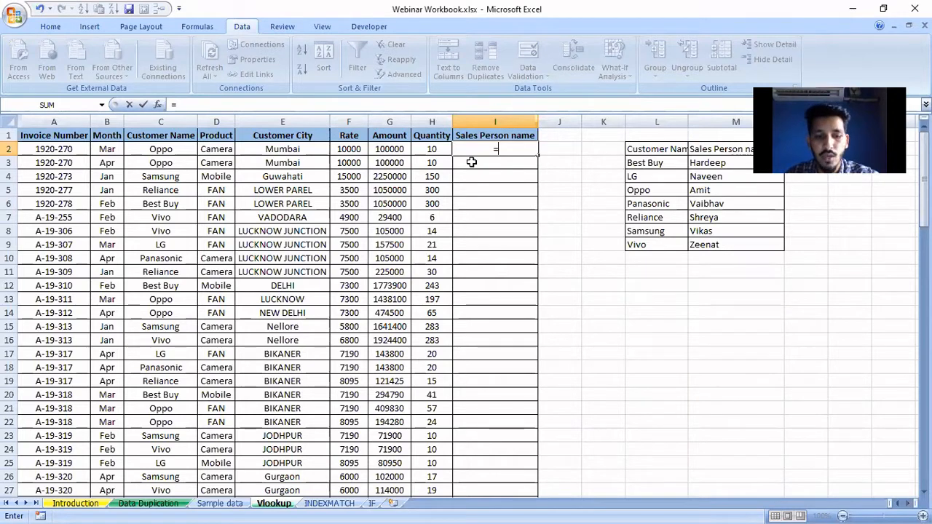
pyautogui.write('vl')
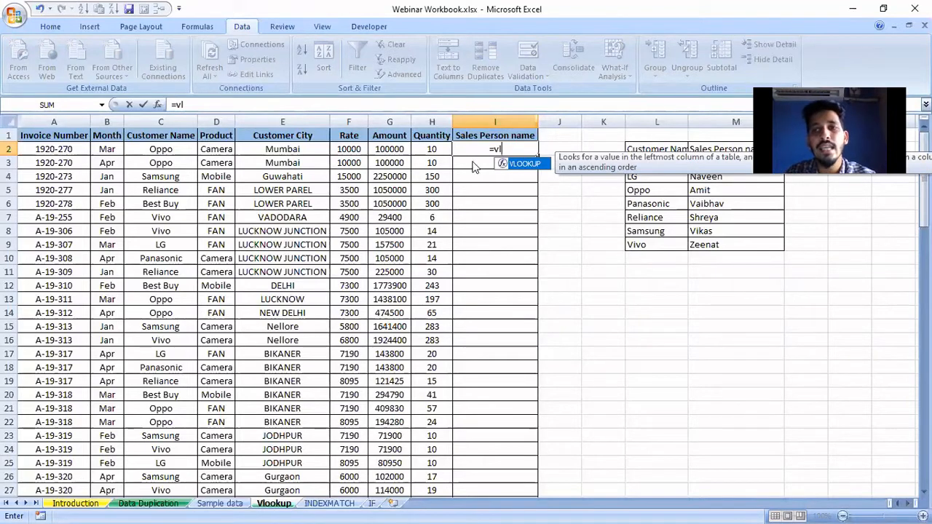
pyautogui.doubleClick(526, 164)
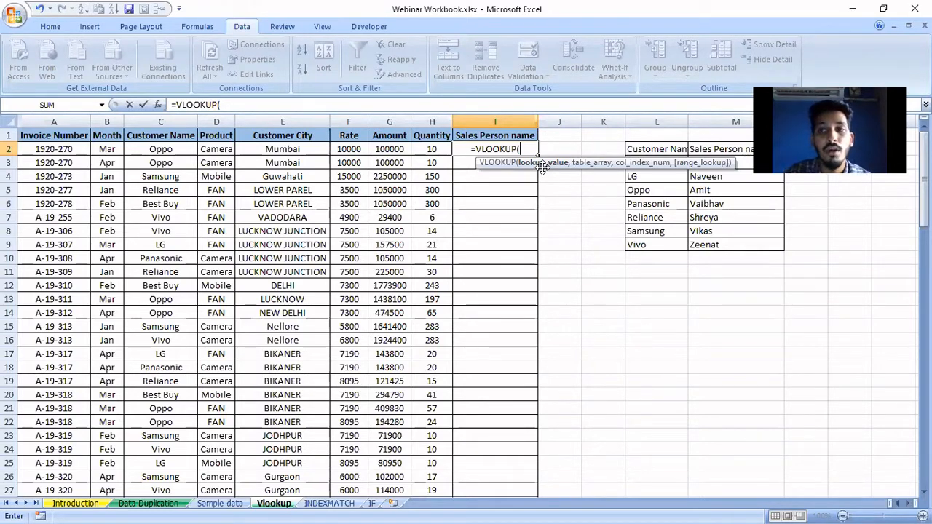
pyautogui.click(51, 120)
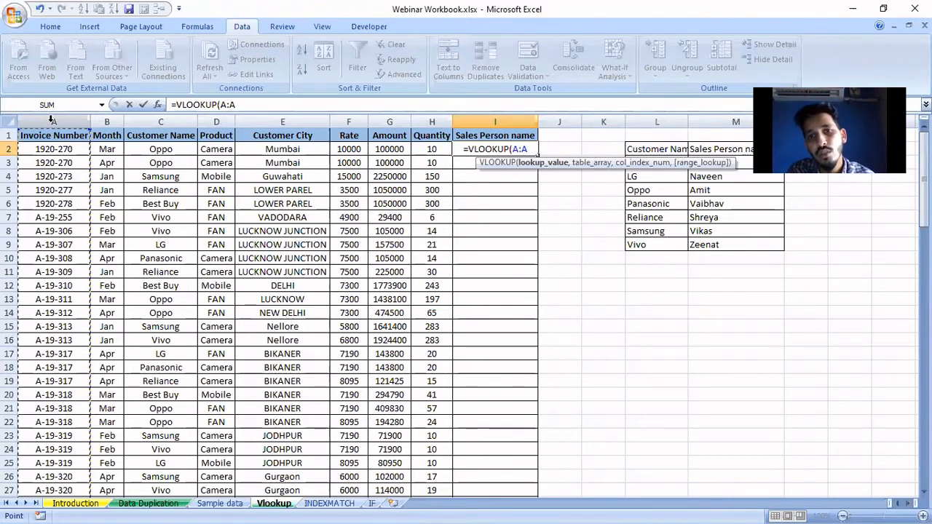
pyautogui.write(',')
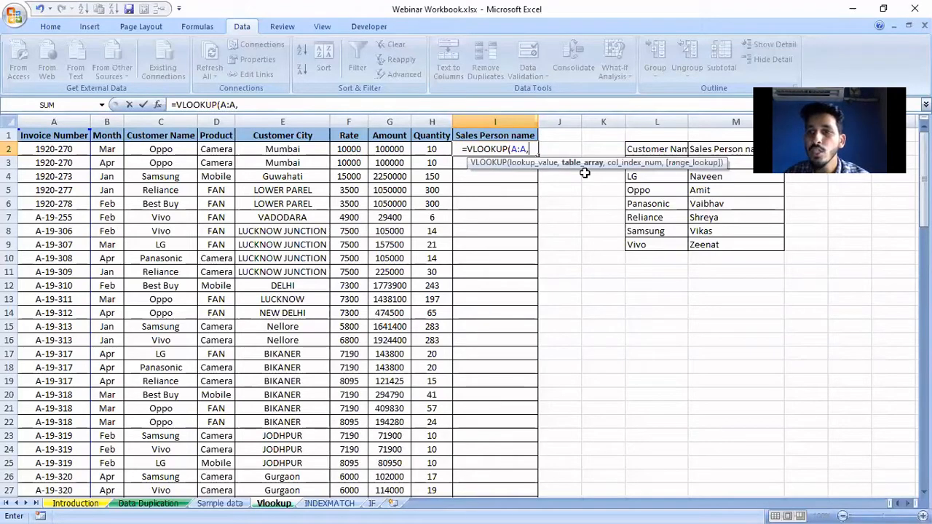
# - Set the formula's table array to columns B:H of the Sample data sheet, from Invoice Number through Sales Person name
pyautogui.click(219, 503)
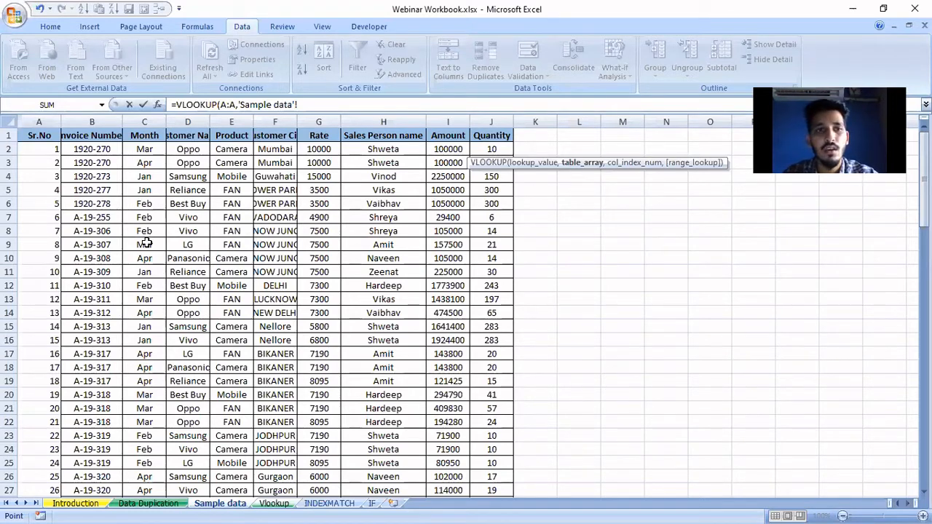
pyautogui.click(96, 117)
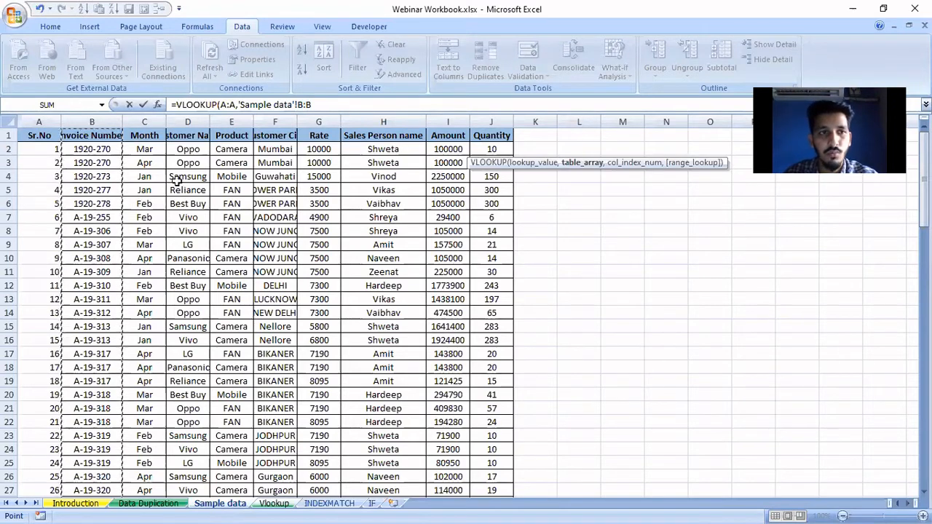
pyautogui.hotkey('shift', 'Right')
pyautogui.hotkey('shift', 'Right')
pyautogui.hotkey('shift', 'Right')
pyautogui.hotkey('shift', 'Right')
pyautogui.hotkey('shift', 'Right')
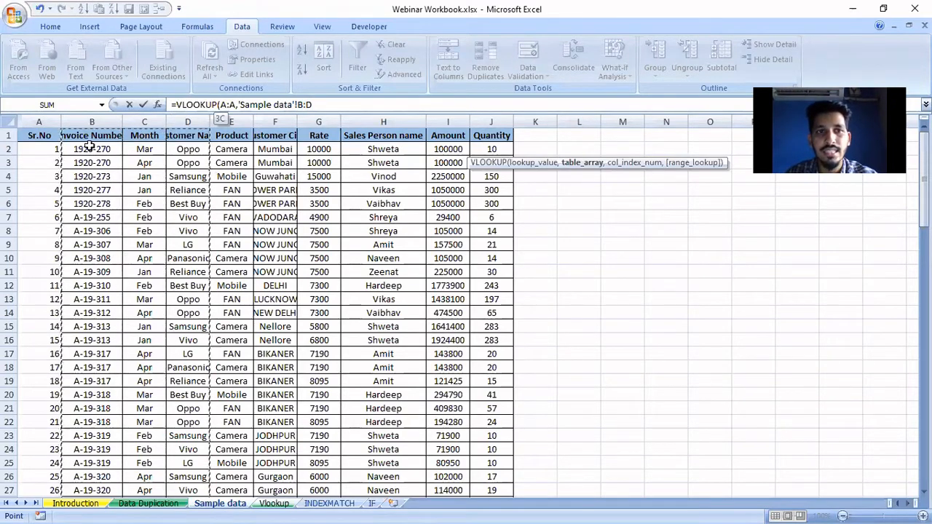
pyautogui.hotkey('shift', 'Right')
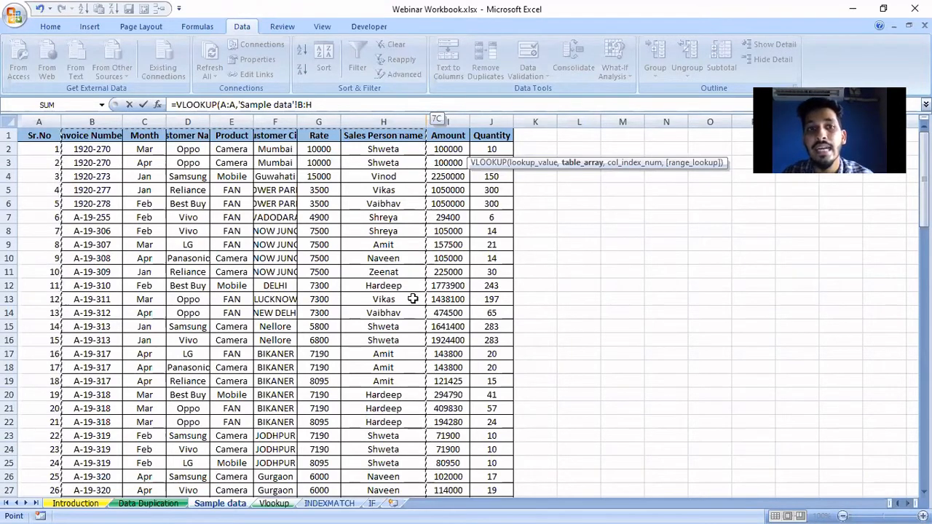
pyautogui.write(',')
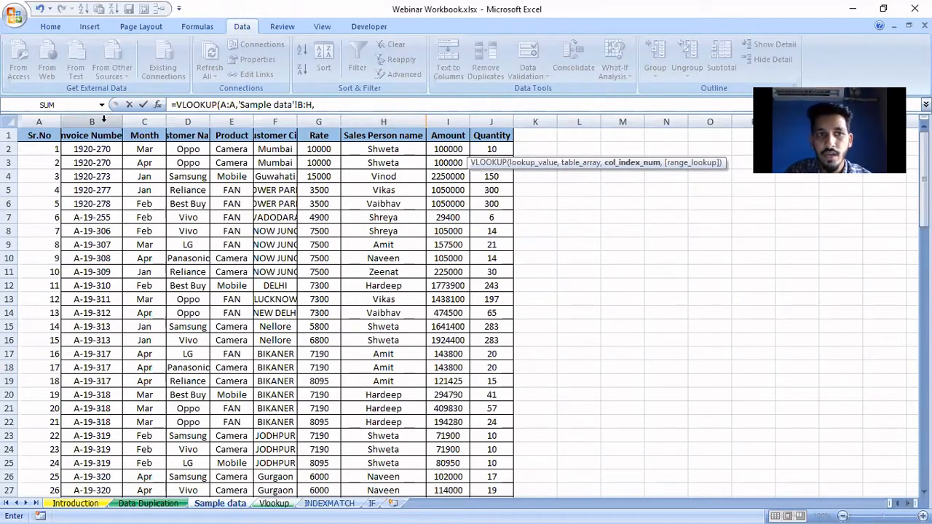
# - Set the column index to 7, leave the range lookup argument empty after its comma, and enter the formula
pyautogui.click(339, 105)
pyautogui.write('7')
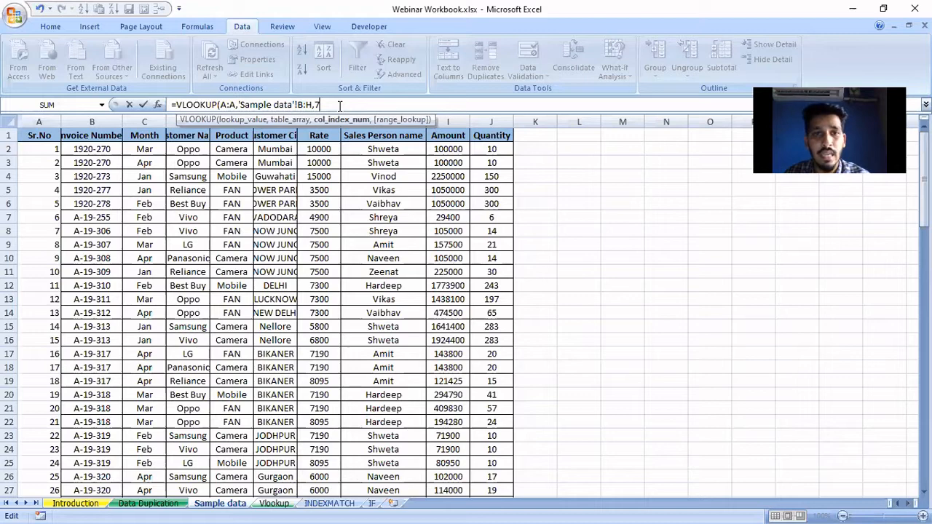
pyautogui.write(',')
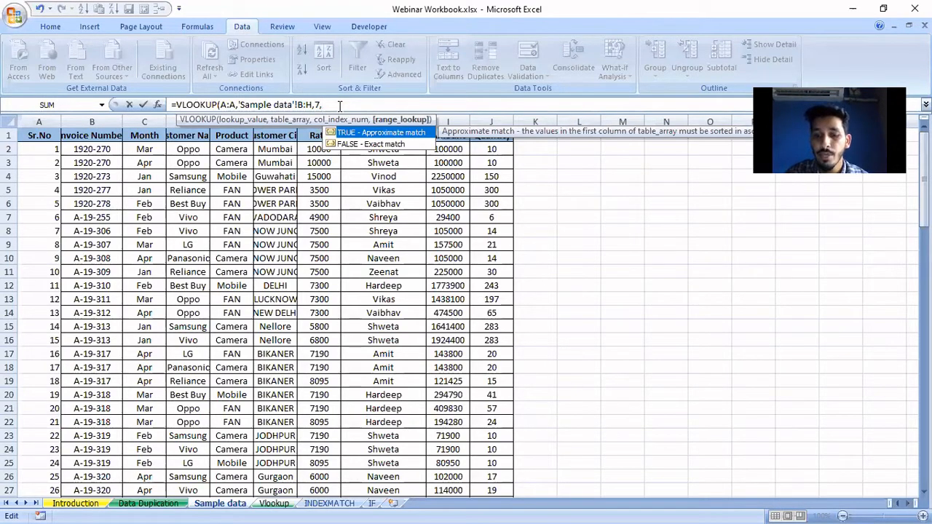
pyautogui.press('Down')
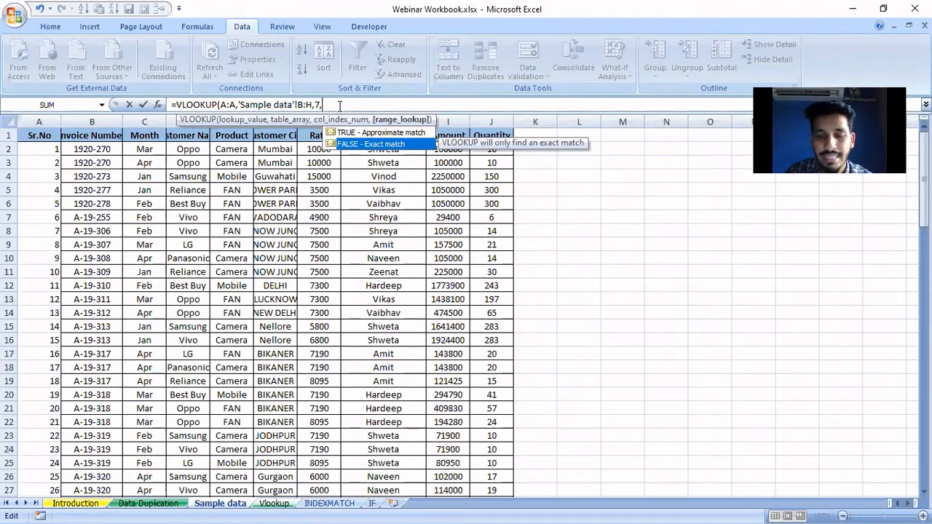
pyautogui.press('Return')
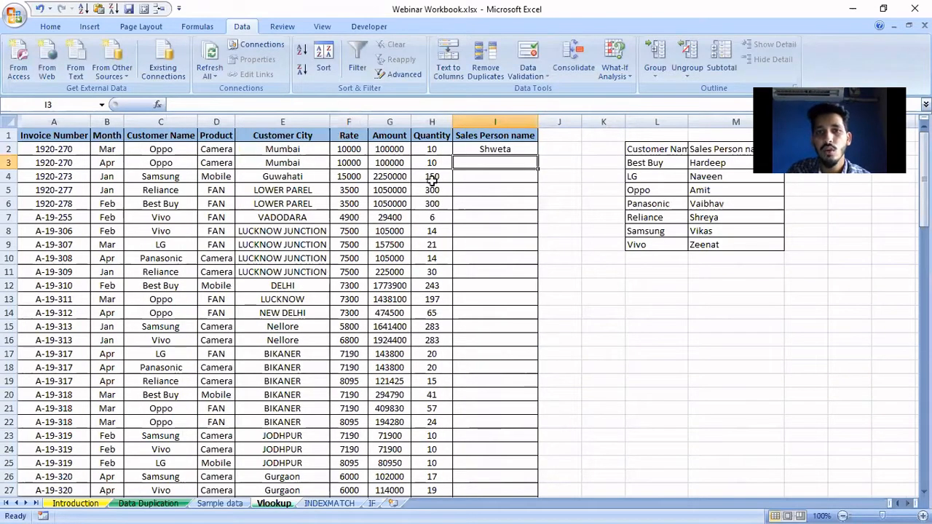
# - Fill the VLOOKUP formula from I2 down the Sales Person name column to the last data row
pyautogui.click(495, 149)
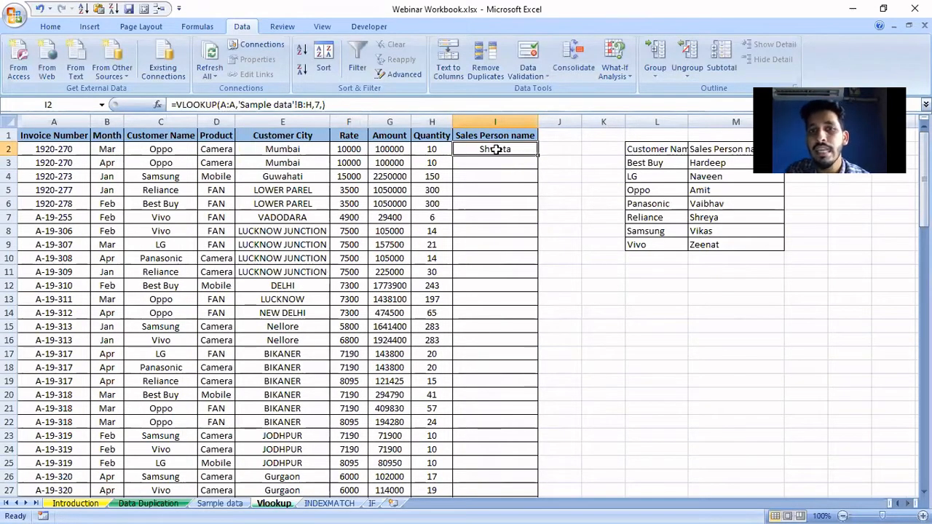
pyautogui.moveTo(537, 156); pyautogui.dragTo(509, 463)
pyautogui.scroll(9, 483, 271)
pyautogui.scroll(16, 483, 272)
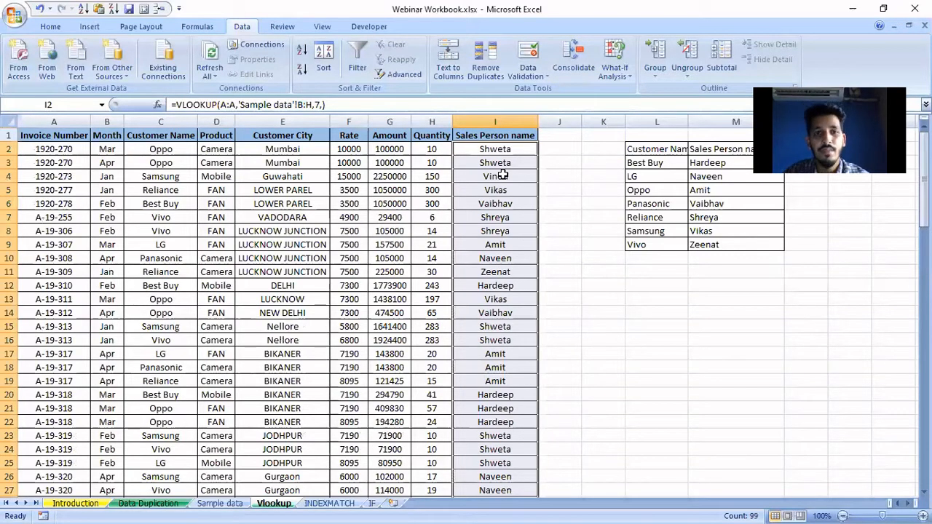
# - Check the Sample data sheet, and start a second VLOOKUP in J2 of the Vlookup sheet with A:A as the lookup value
pyautogui.click(219, 504)
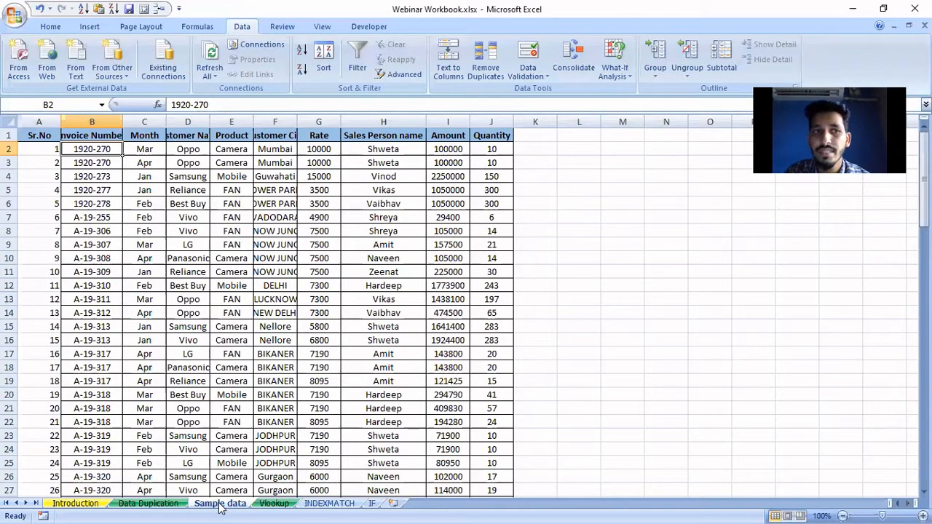
pyautogui.click(274, 504)
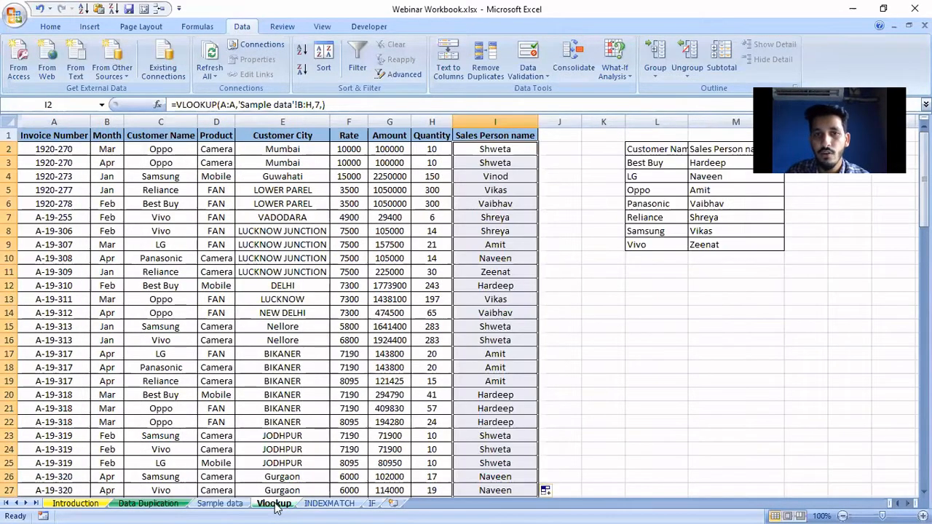
pyautogui.click(555, 151)
pyautogui.write('=v')
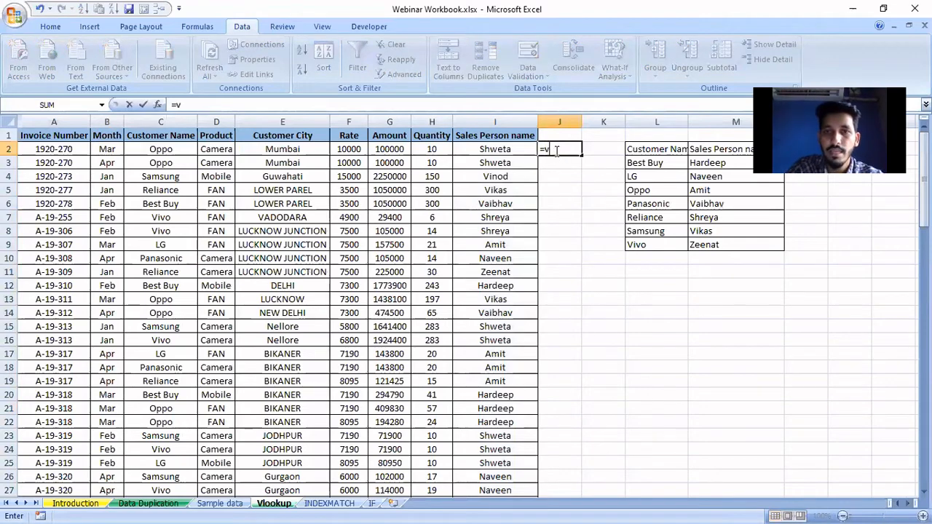
pyautogui.press('Tab')
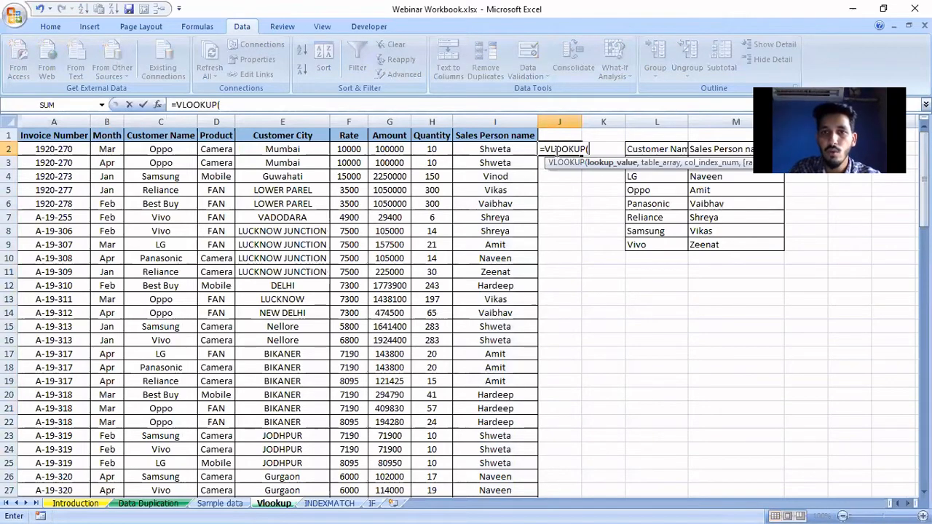
pyautogui.click(56, 123)
pyautogui.write(',')
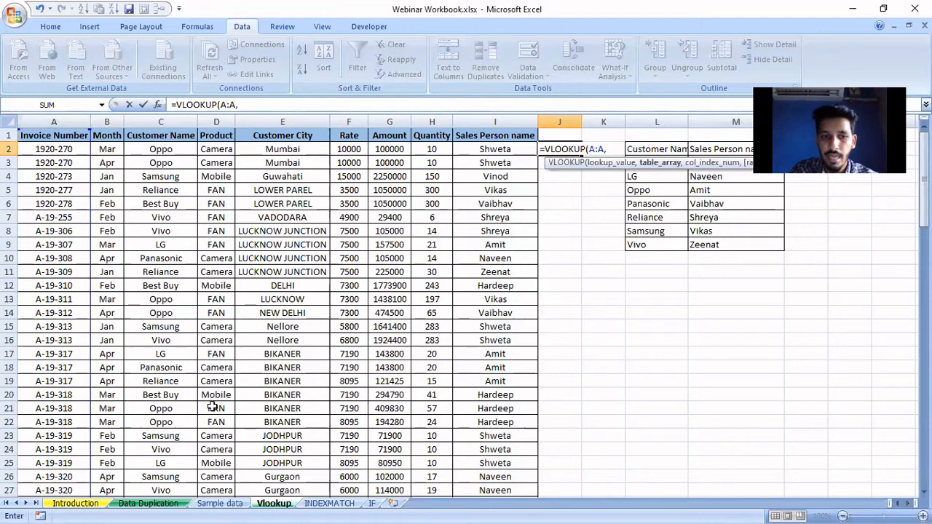
# - Complete the J2 VLOOKUP with Sample data columns A:H as table array, column index 8 and an empty range lookup argument
pyautogui.click(218, 504)
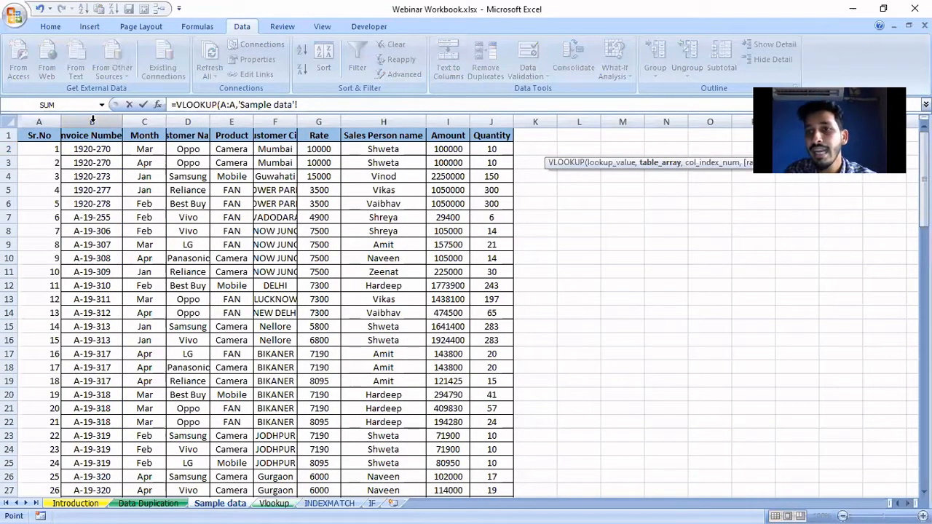
pyautogui.click(40, 121)
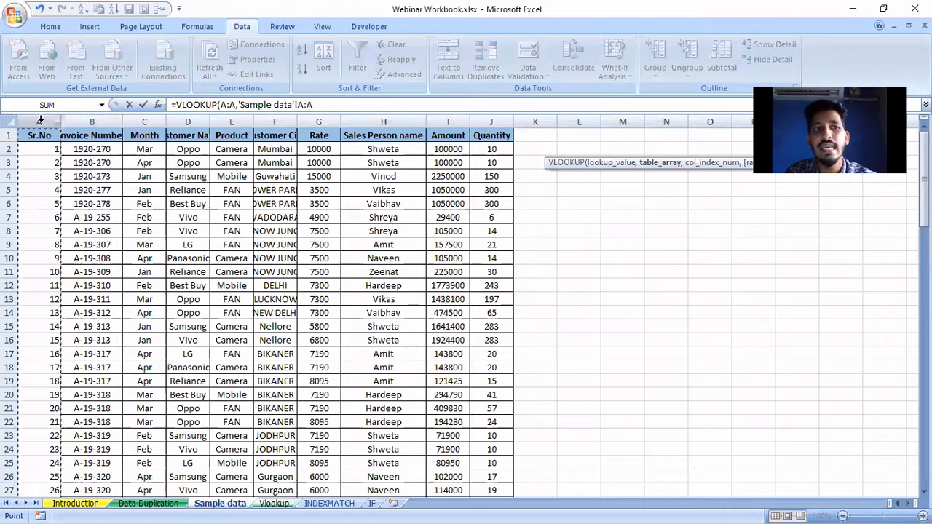
pyautogui.moveTo(40, 121); pyautogui.dragTo(426, 120)
pyautogui.write(',8')
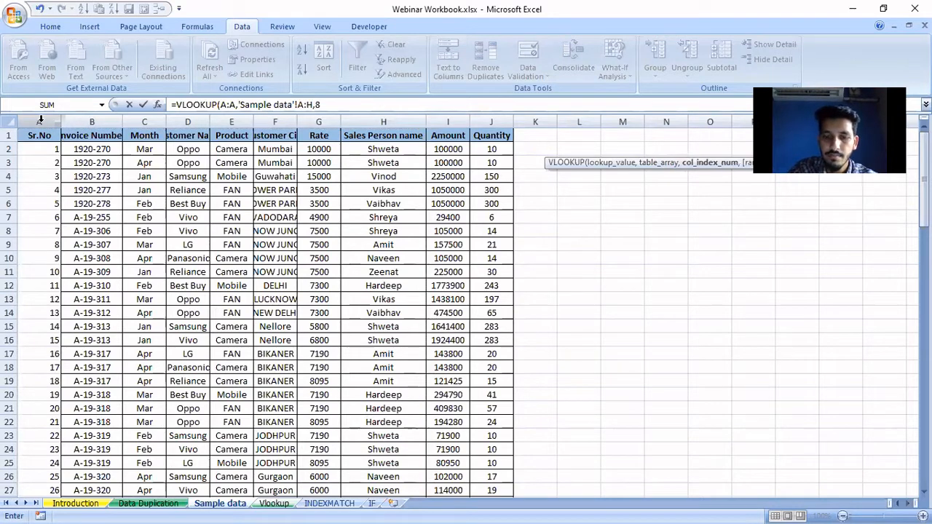
pyautogui.write(',')
pyautogui.press('Down')
pyautogui.press('Return')
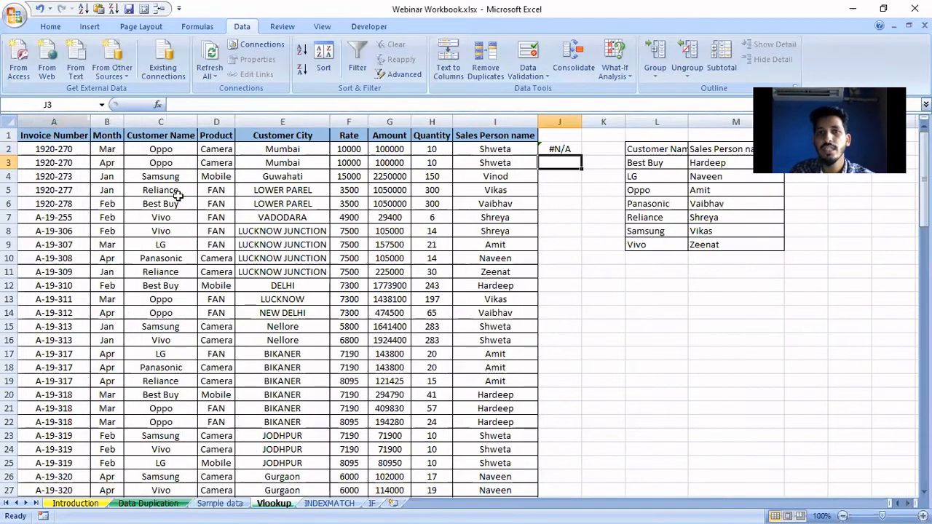
pyautogui.click(554, 146)
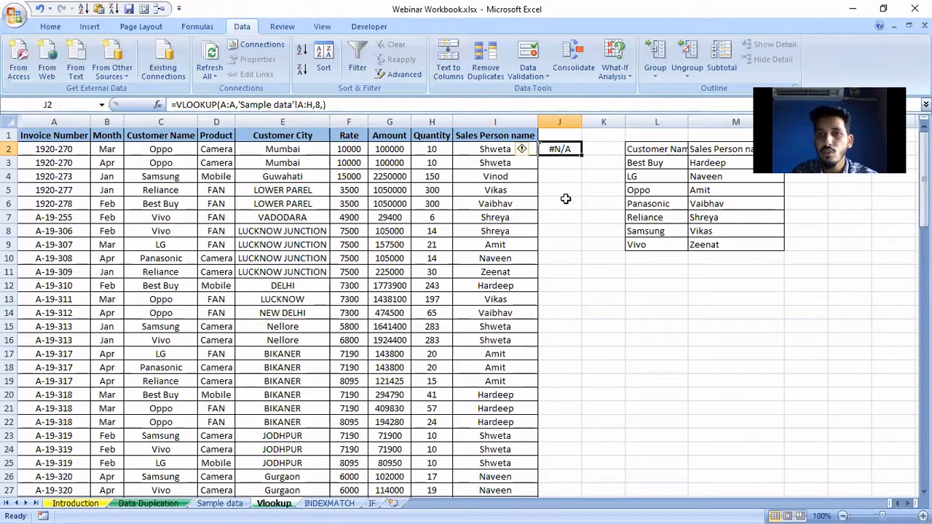
# - Fill columns B:H of the Sample data sheet, from Invoice Number through Sales Person name, with yellow
pyautogui.click(220, 503)
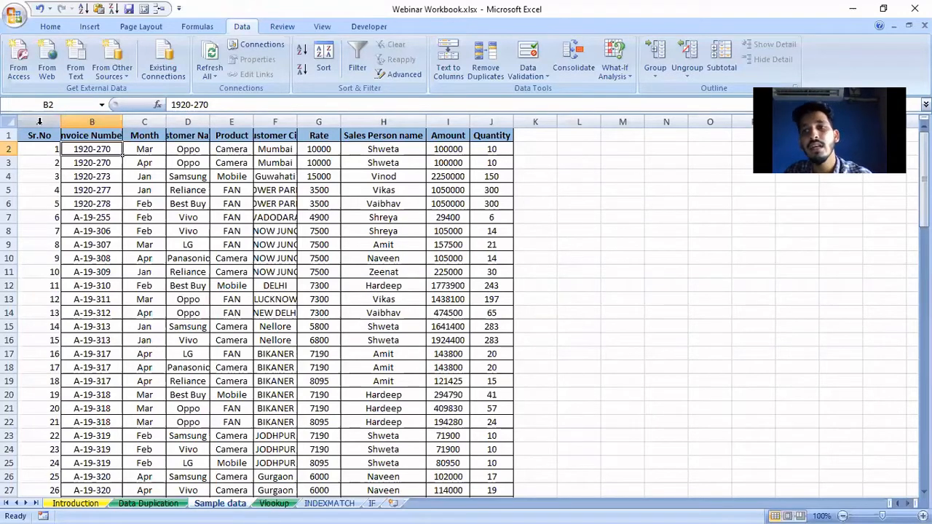
pyautogui.click(102, 118)
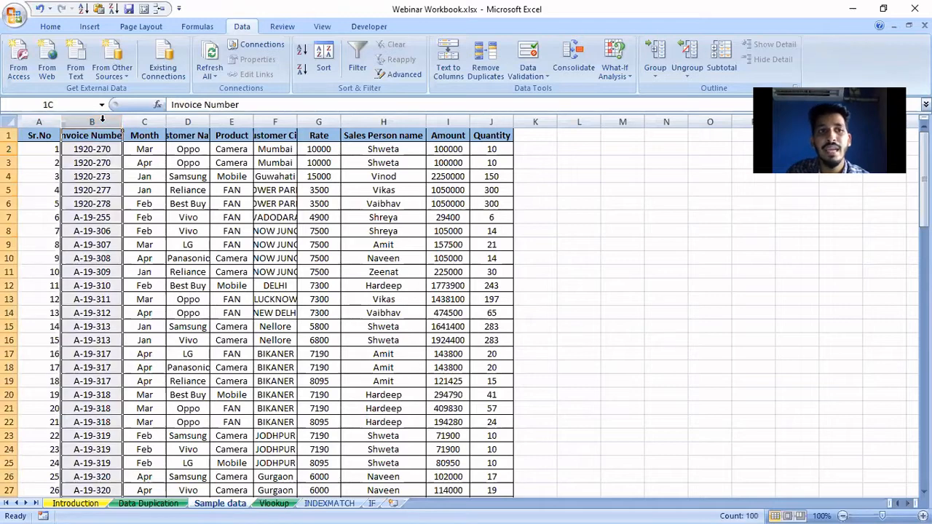
pyautogui.hotkey('shift', 'Right')
pyautogui.hotkey('shift', 'Right')
pyautogui.hotkey('shift', 'Right')
pyautogui.hotkey('shift', 'Right')
pyautogui.hotkey('shift', 'Right')
pyautogui.hotkey('shift', 'Right')
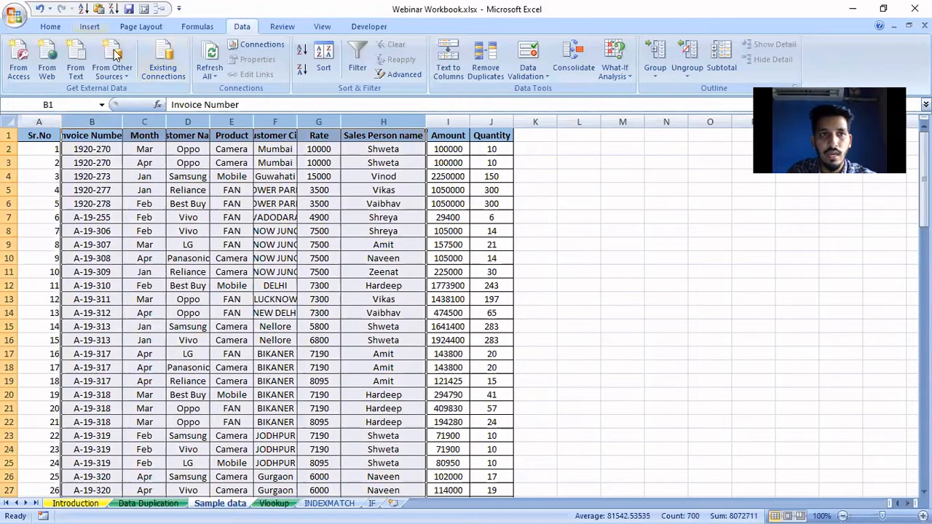
pyautogui.click(50, 26)
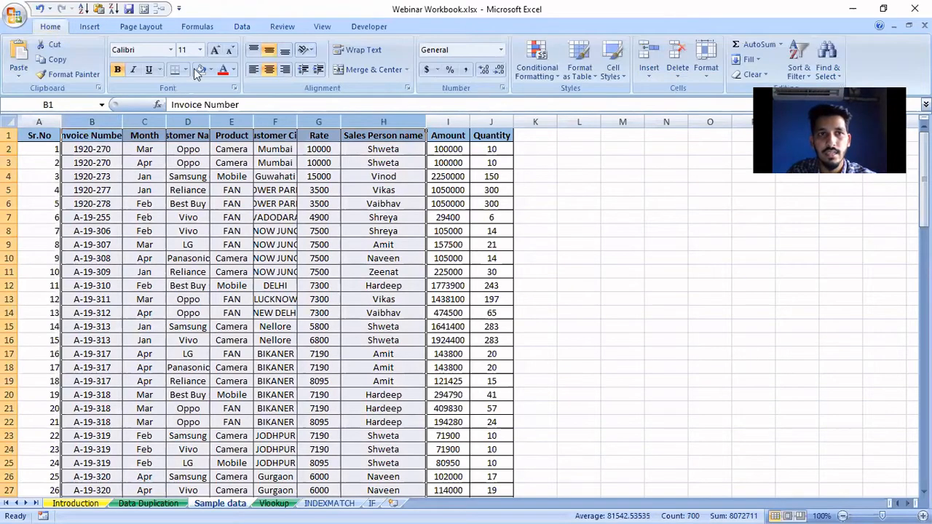
pyautogui.click(233, 69)
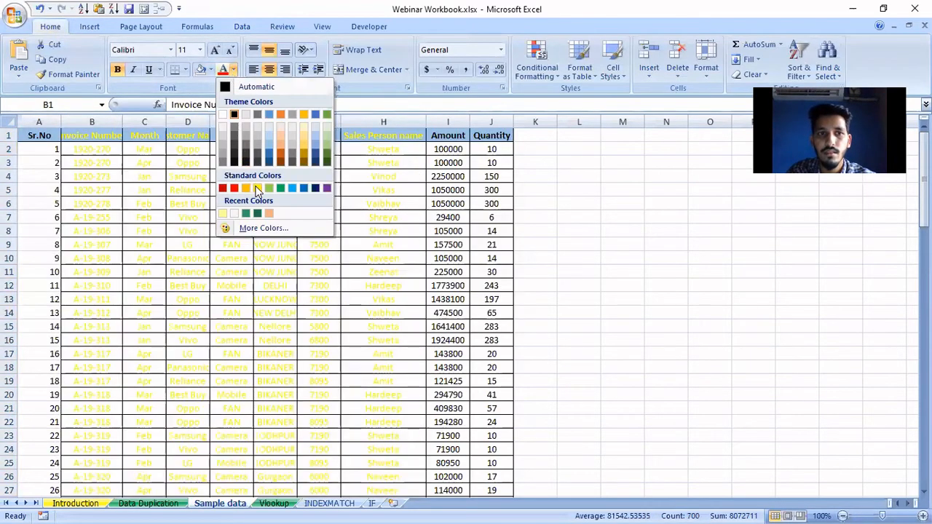
pyautogui.click(210, 70)
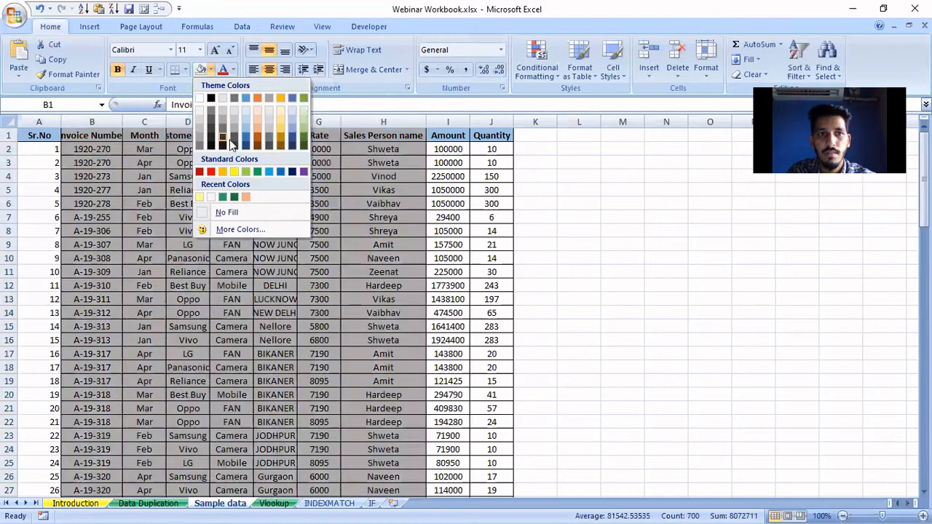
pyautogui.click(234, 172)
pyautogui.click(527, 221)
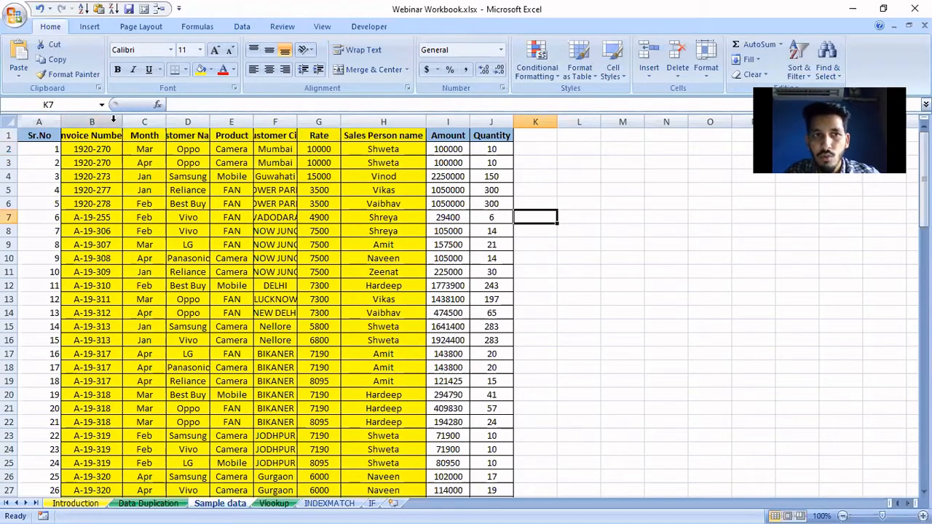
# - Examine the highlighted columns on Sample data, then the I2 formula and the L2:M9 customer table on the Vlookup sheet
pyautogui.moveTo(113, 121); pyautogui.dragTo(146, 121)
pyautogui.click(146, 122)
pyautogui.click(188, 121)
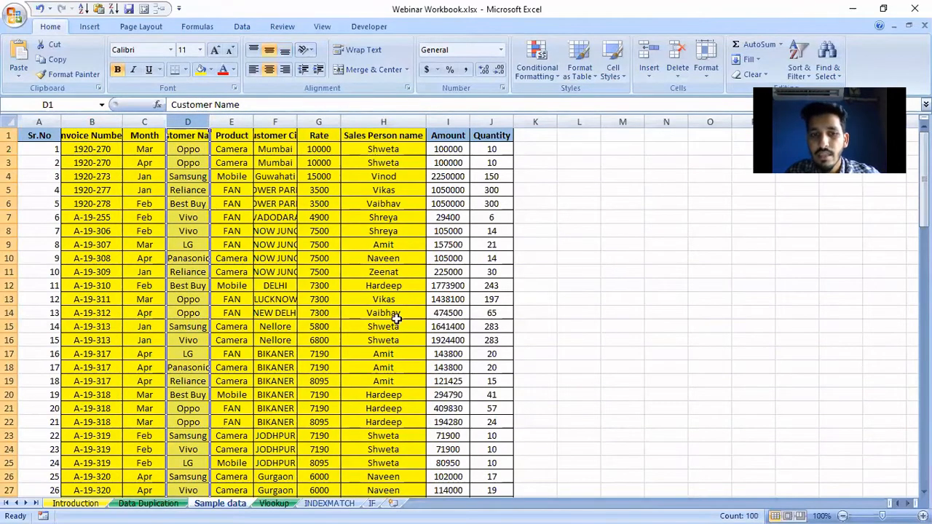
pyautogui.click(274, 503)
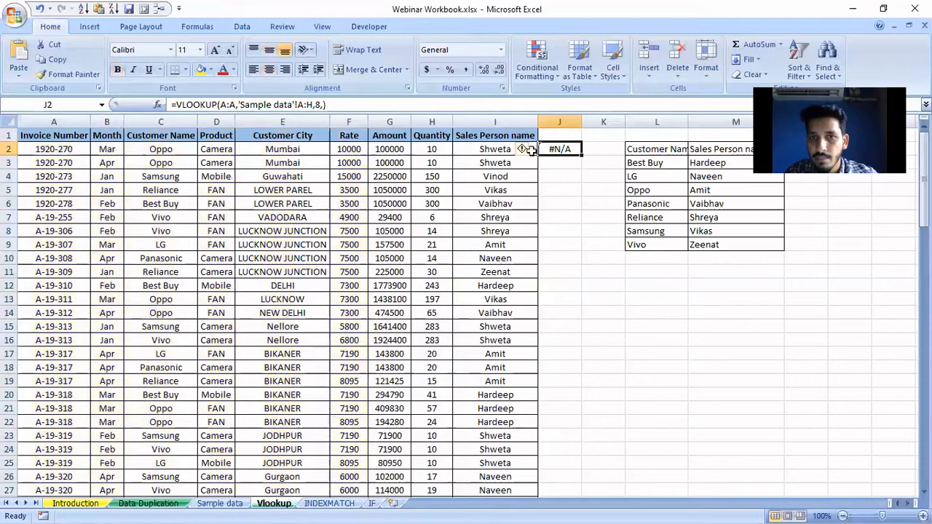
pyautogui.click(489, 149)
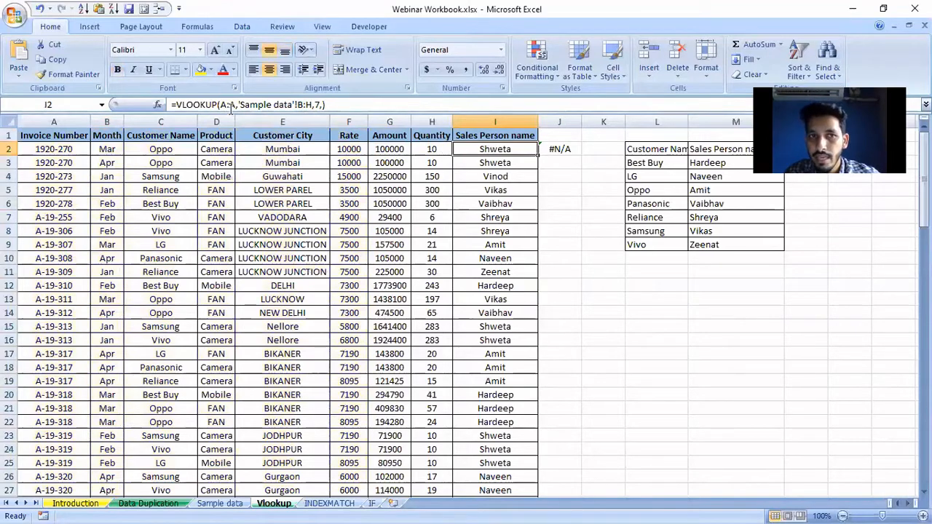
pyautogui.click(318, 105)
pyautogui.write('7,')
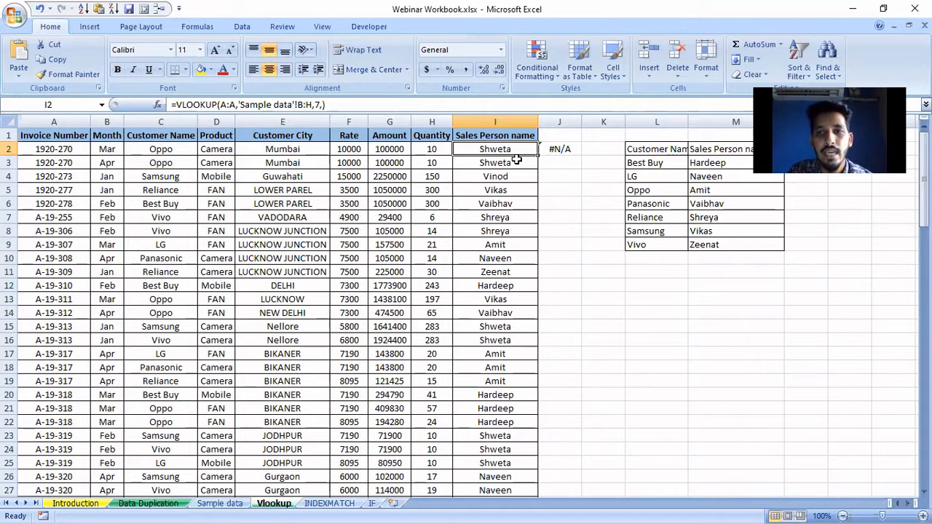
pyautogui.click(660, 148)
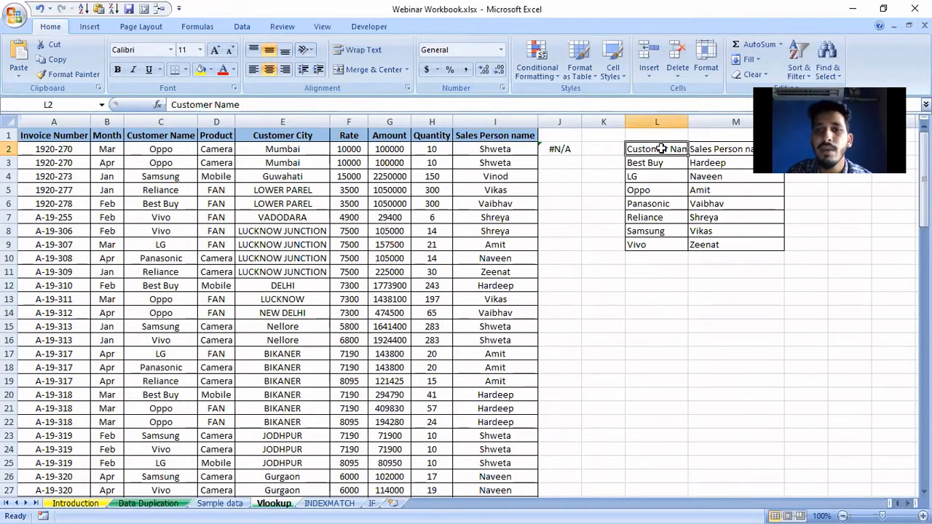
pyautogui.moveTo(660, 148); pyautogui.dragTo(725, 244)
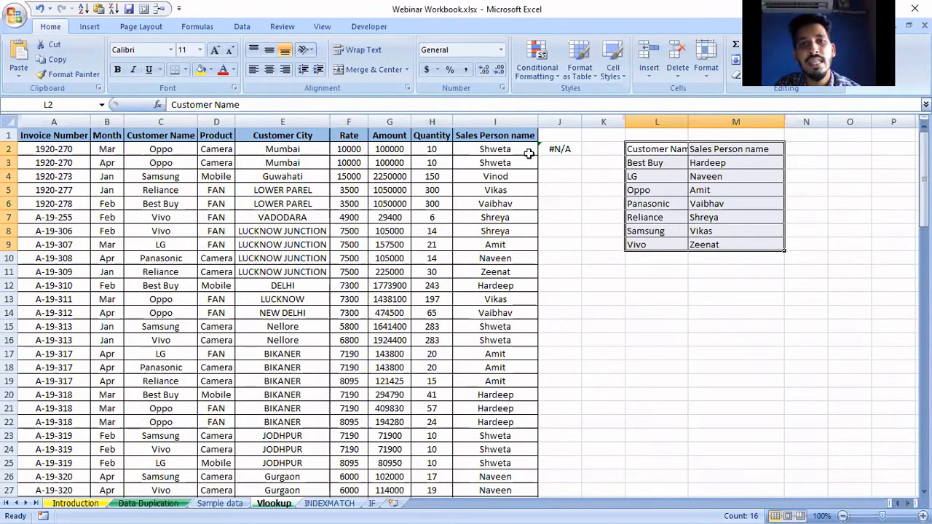
# - Clear J2 and start a new VLOOKUP there with the Customer Name column, C:C, as the lookup value
pyautogui.click(558, 148)
pyautogui.press('Delete')
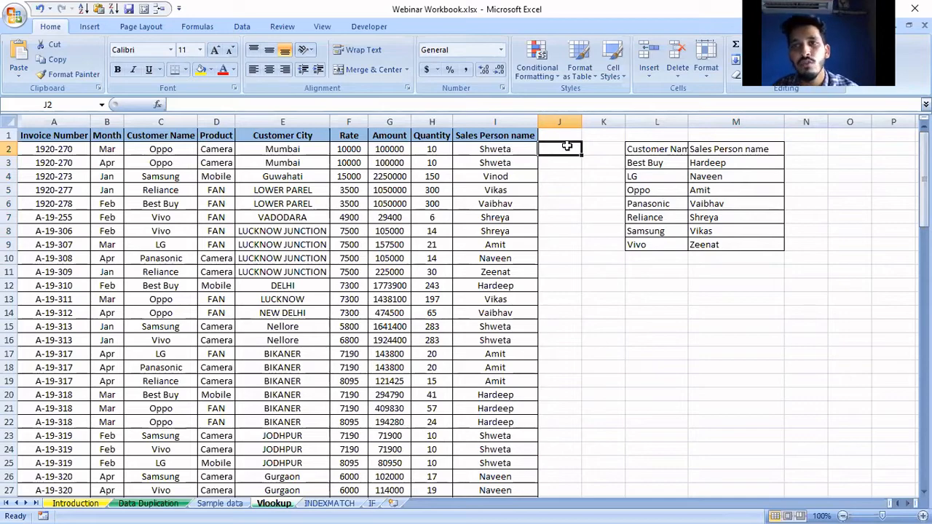
pyautogui.write('=vl')
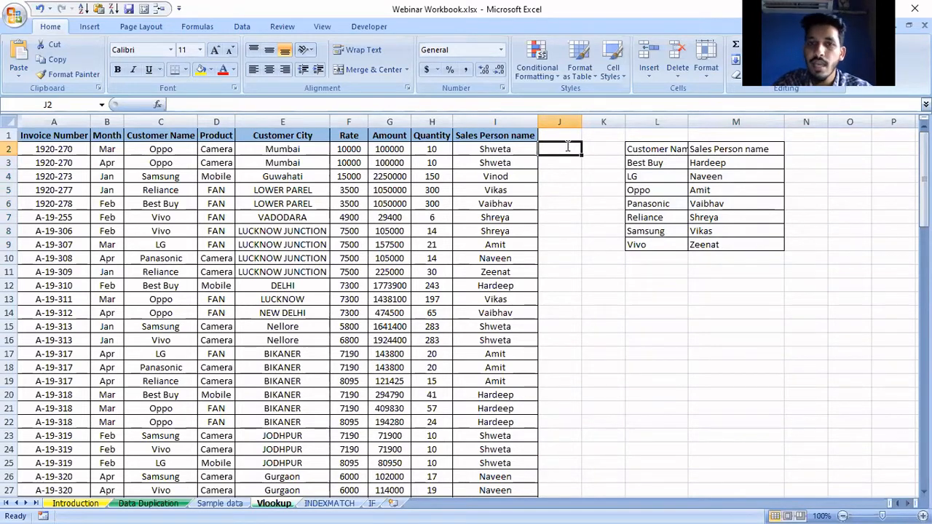
pyautogui.press('Tab')
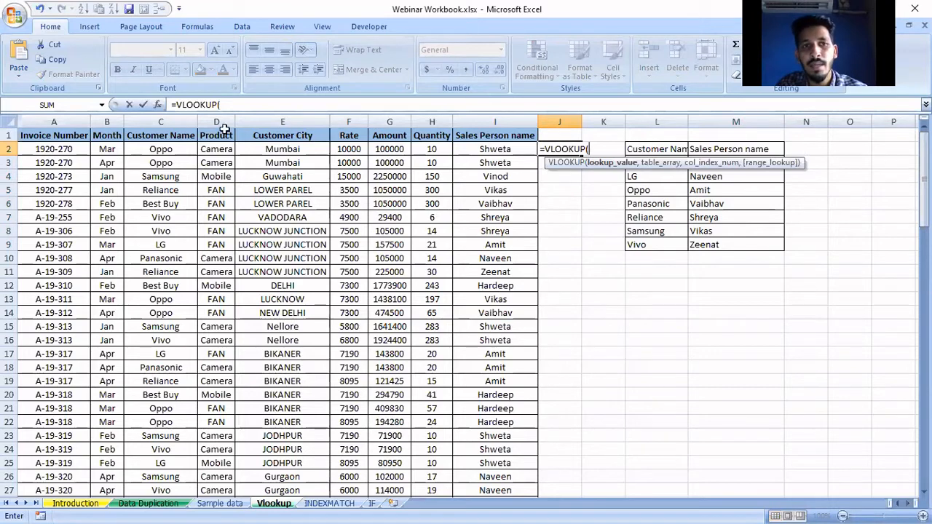
pyautogui.click(177, 122)
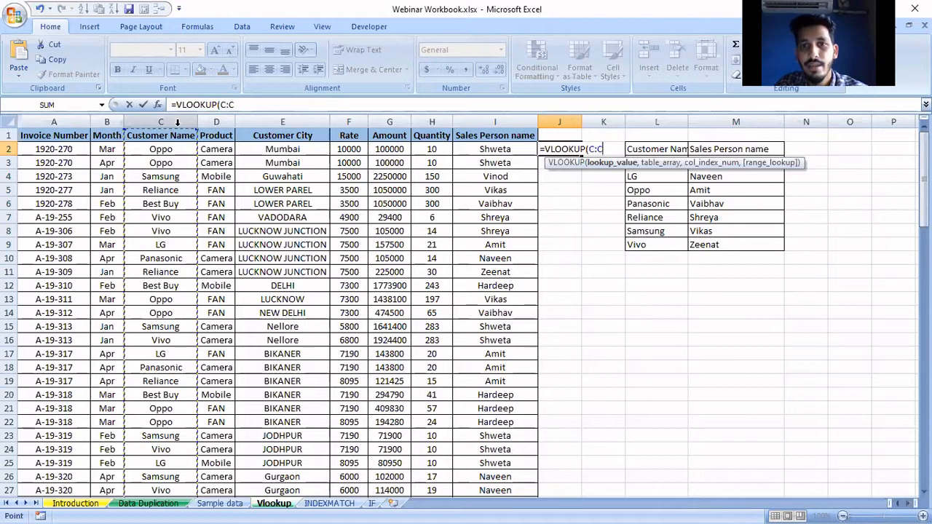
pyautogui.write(',')
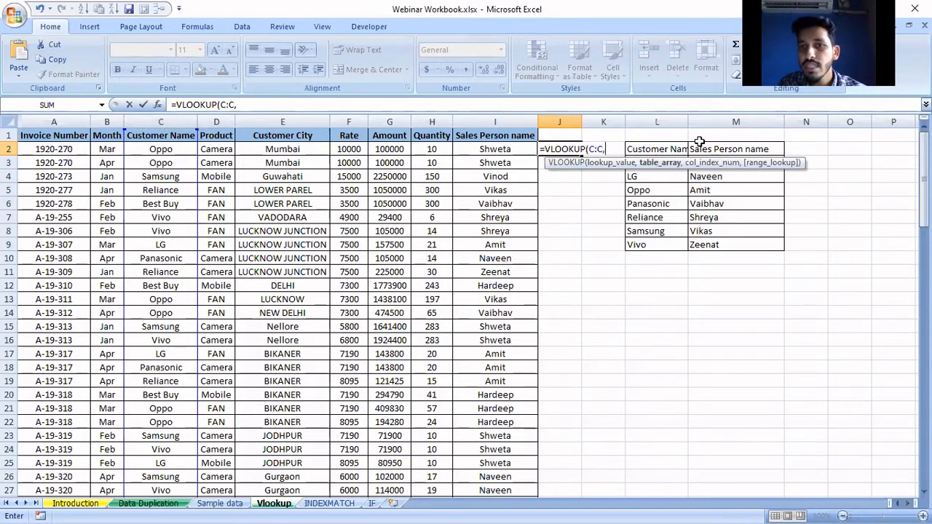
# - Set the table array to L2:M9 and the column index to 2, leave the range lookup empty after its comma, and enter the formula
pyautogui.moveTo(671, 148); pyautogui.dragTo(739, 246)
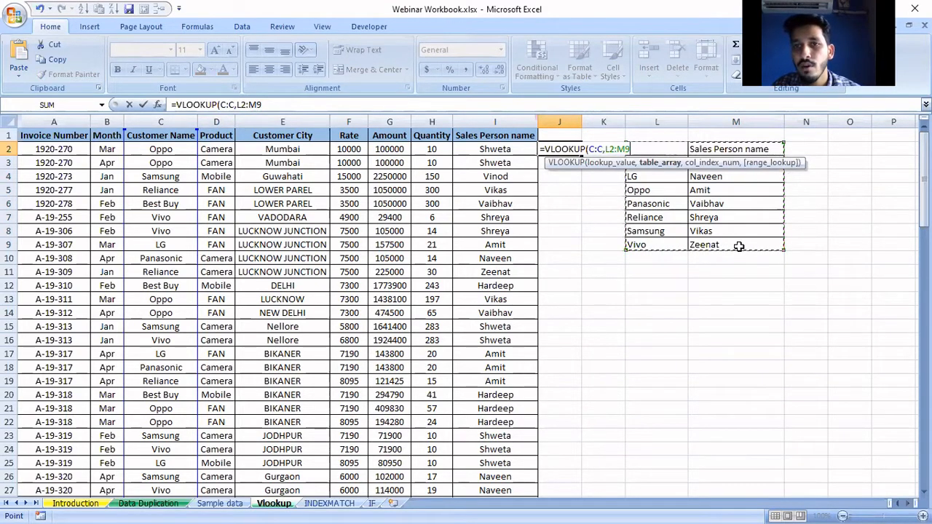
pyautogui.write(',')
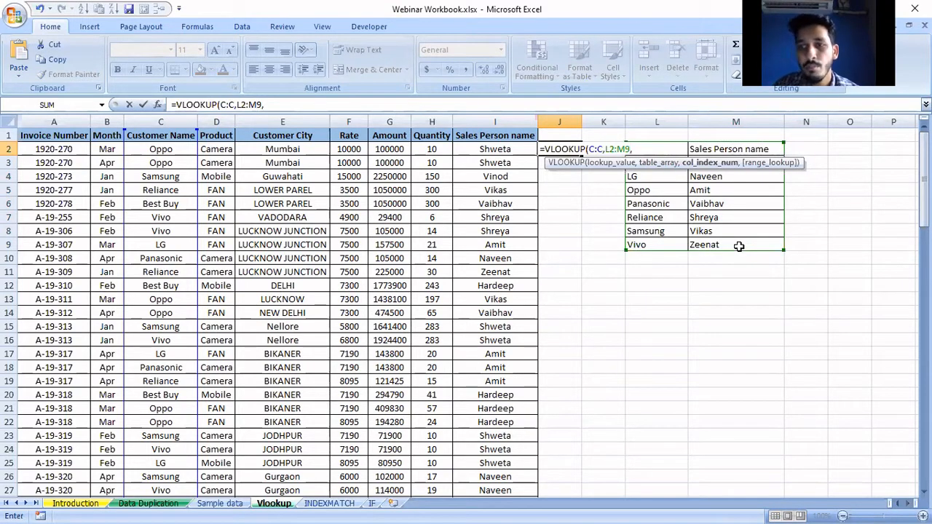
pyautogui.write('2,')
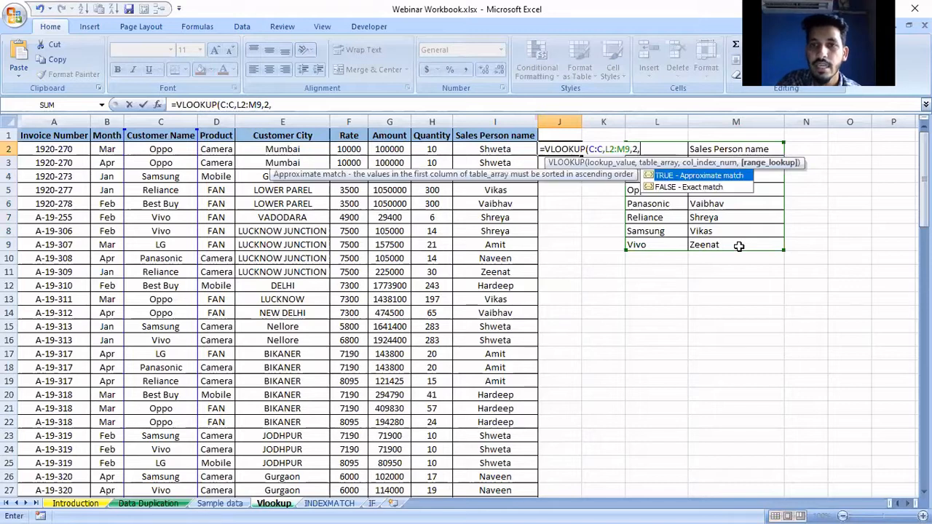
pyautogui.press('Return')
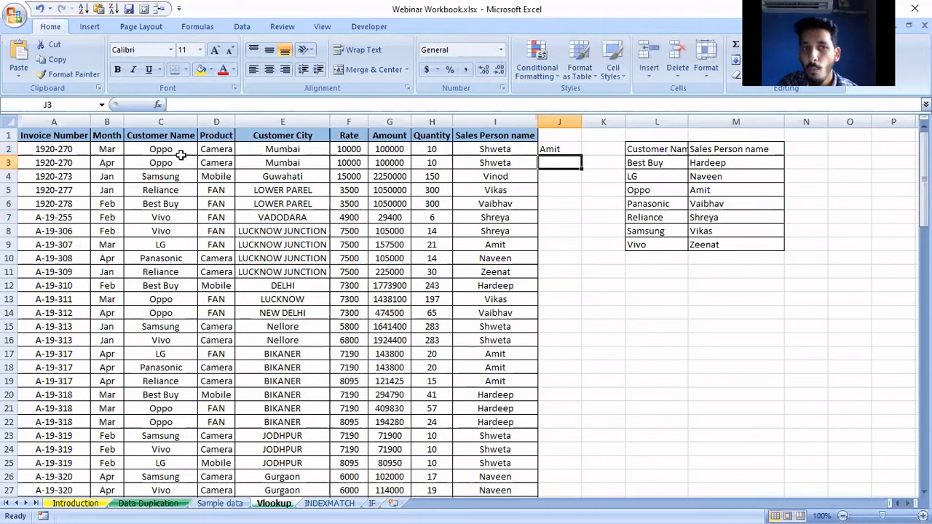
# - Check the Oppo entry in the customer table, and fill the J2 formula down column J to the last data row
pyautogui.click(696, 191)
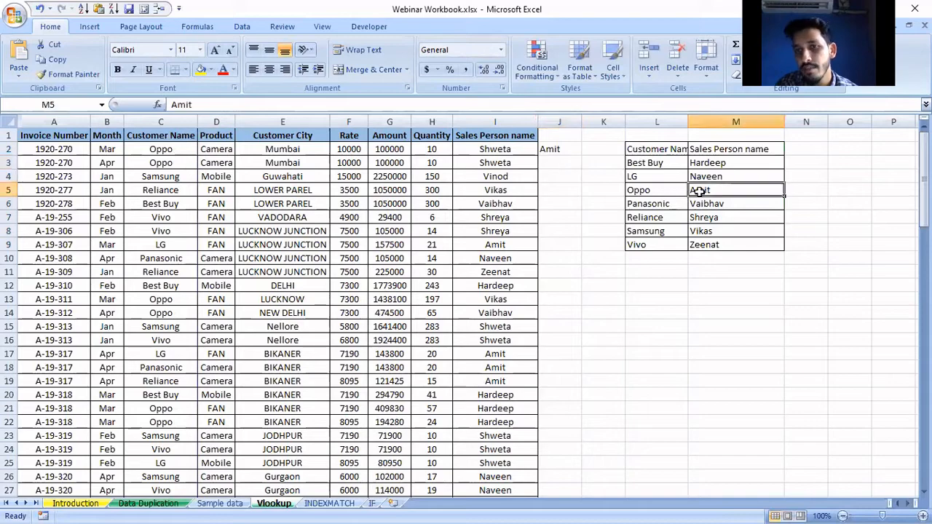
pyautogui.click(566, 150)
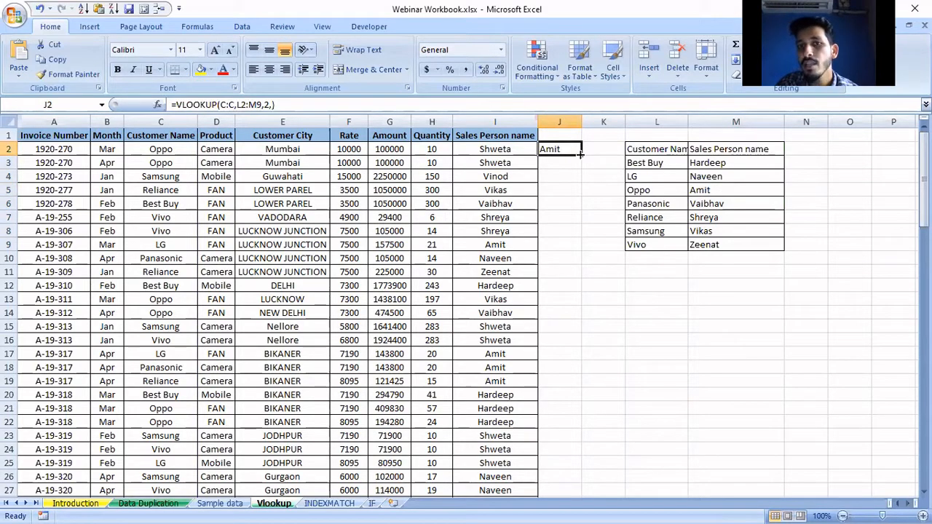
pyautogui.doubleClick(582, 155)
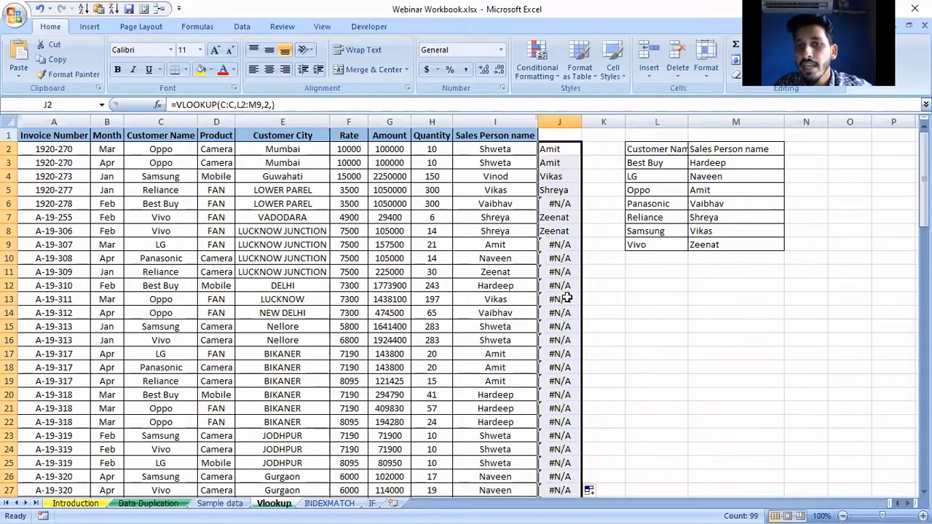
# - Inspect the table array references in the filled formulas of J3, J5, J6, J10 and J12
pyautogui.click(558, 163)
pyautogui.click(558, 191)
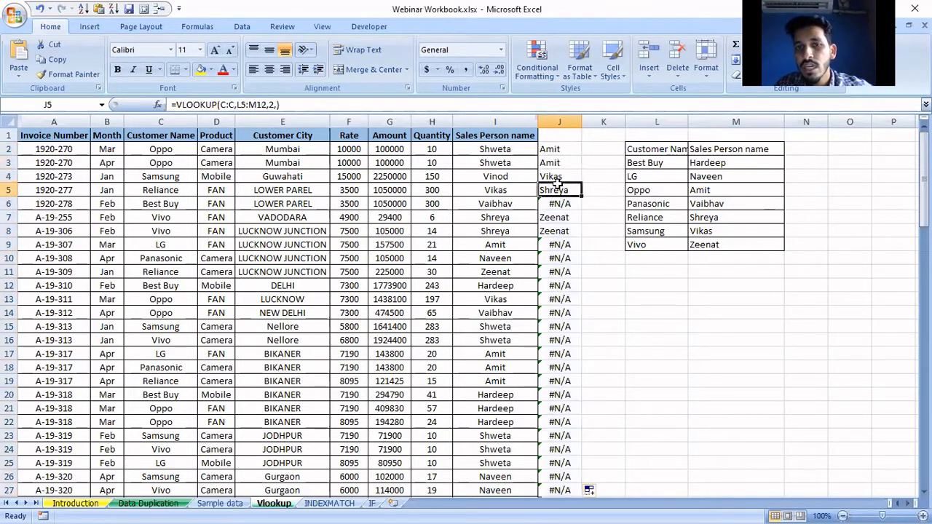
pyautogui.click(558, 203)
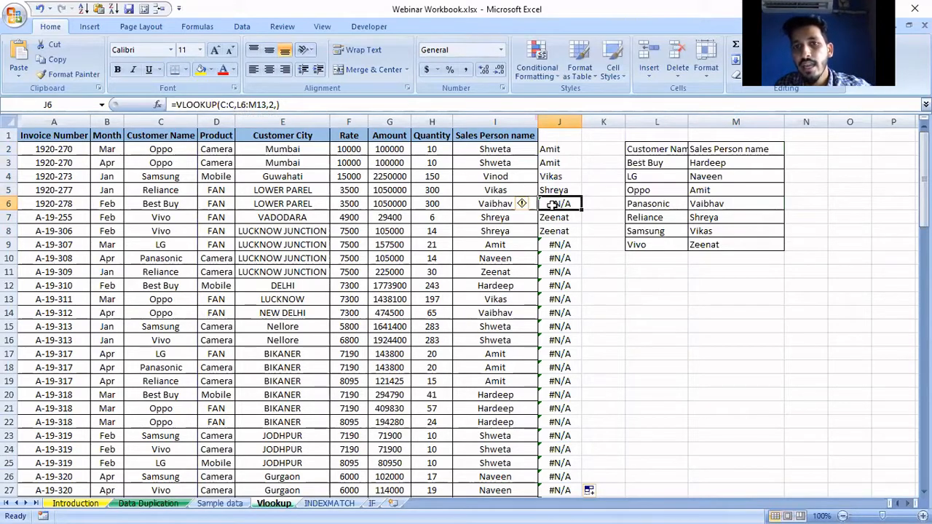
pyautogui.click(560, 258)
pyautogui.click(562, 284)
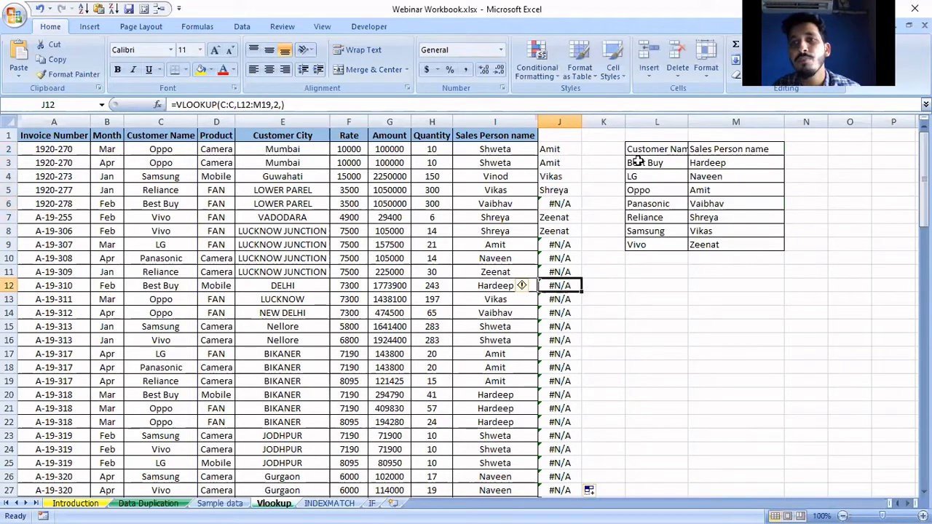
# - Make the table array in the J2 VLOOKUP absolute as $L$2:$M$9 and fill the formula down column J to the last data row
pyautogui.click(565, 146)
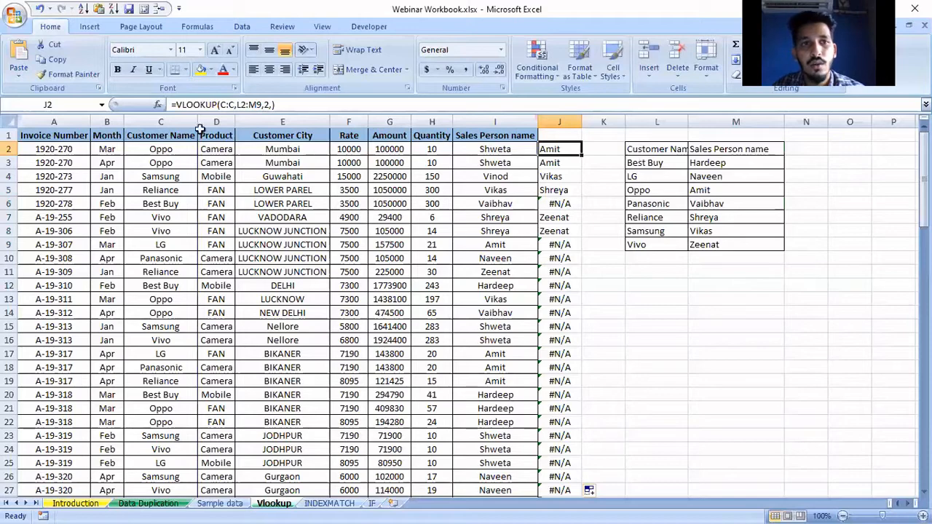
pyautogui.click(237, 104)
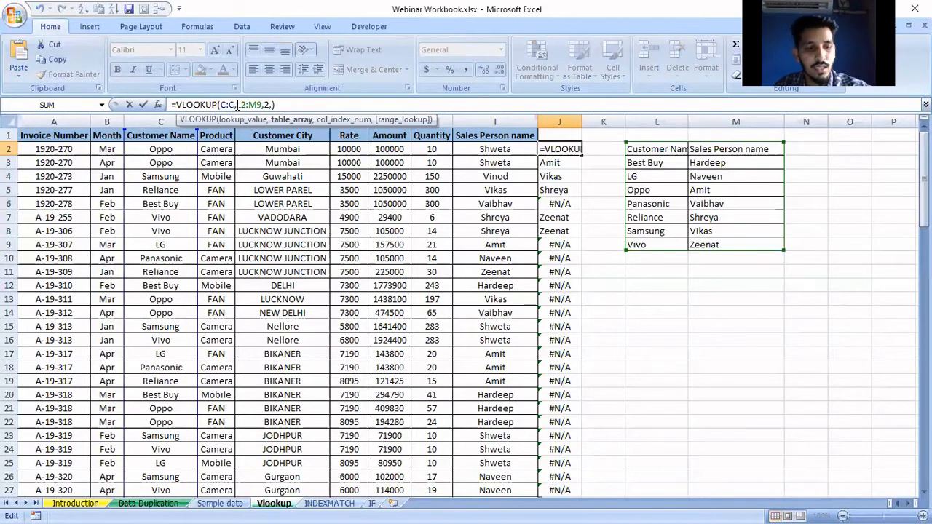
pyautogui.moveTo(241, 104); pyautogui.dragTo(263, 104)
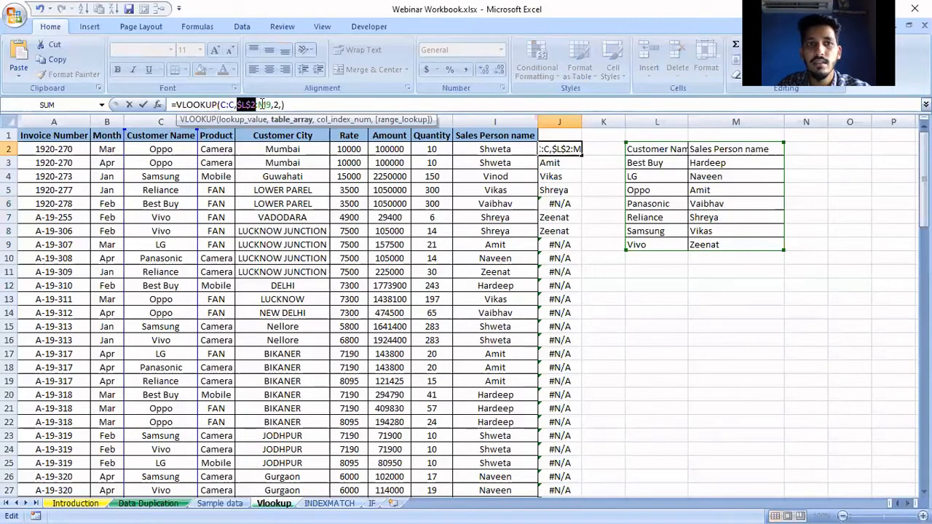
pyautogui.press('F4')
pyautogui.press('F4')
pyautogui.press('F4')
pyautogui.press('F4')
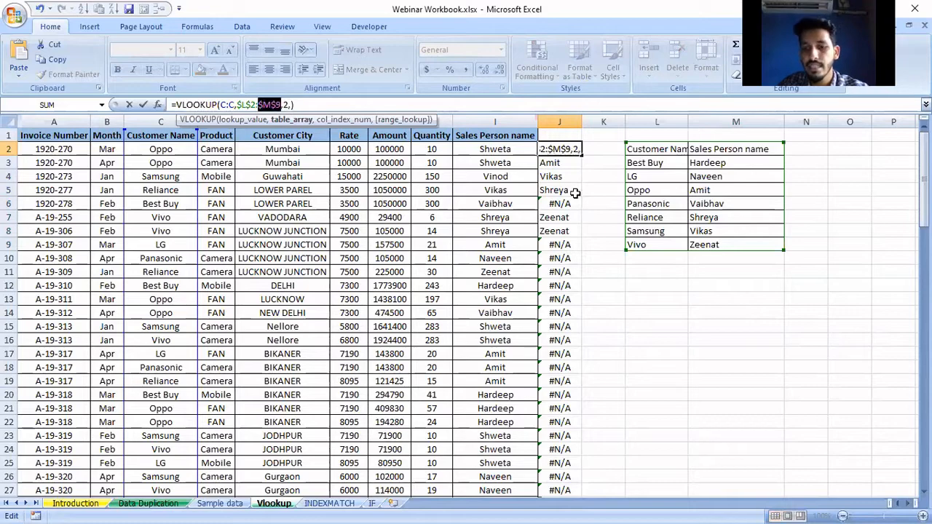
pyautogui.press('Return')
pyautogui.click(551, 150)
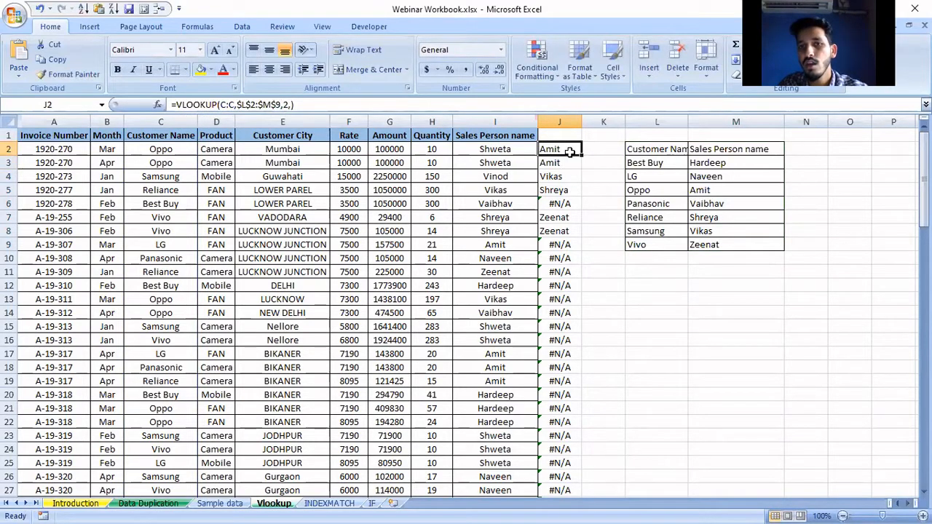
pyautogui.doubleClick(580, 154)
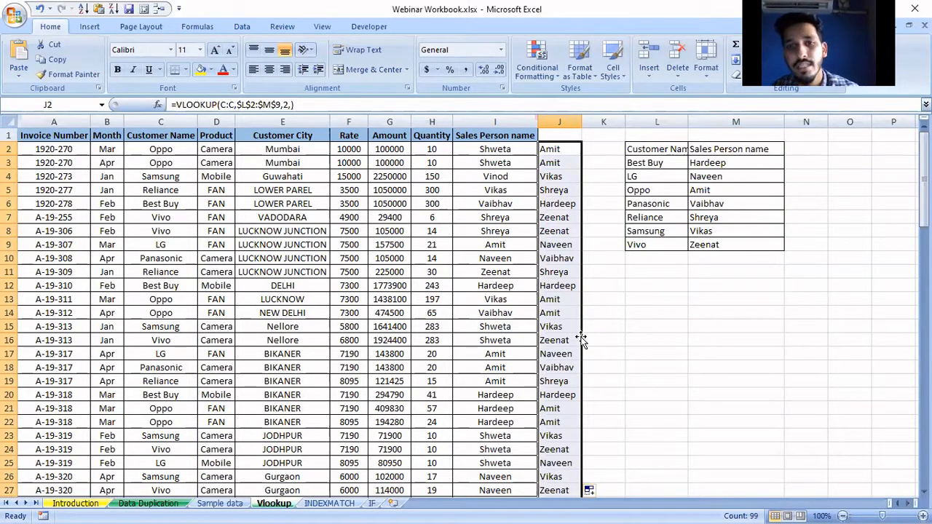
# - Compare the VLOOKUP formulas in I2 and J2 and examine the customer lookup table L2:M9
pyautogui.click(485, 150)
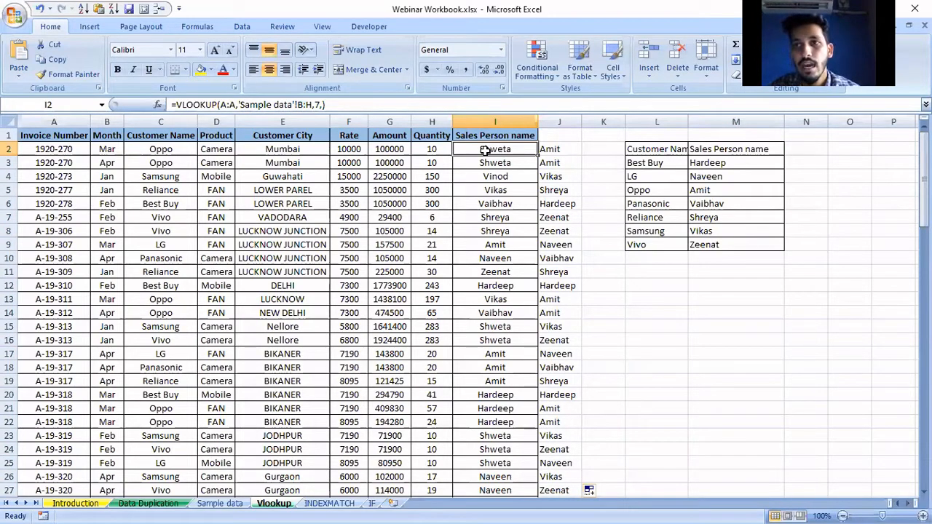
pyautogui.click(554, 150)
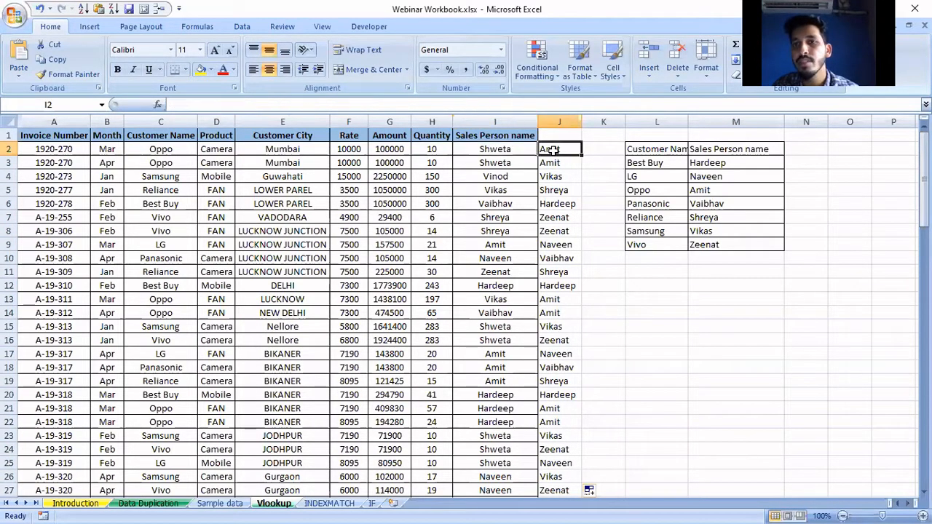
pyautogui.moveTo(651, 148); pyautogui.dragTo(738, 247)
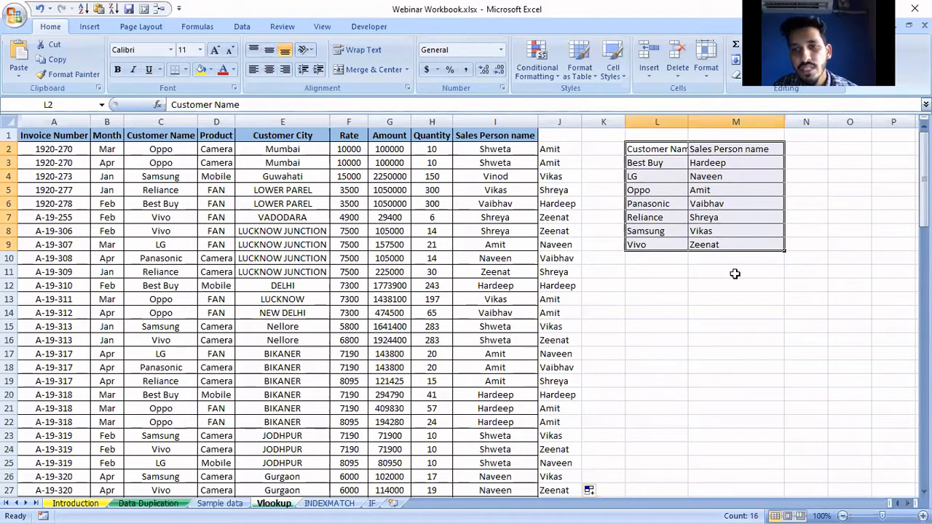
pyautogui.click(743, 339)
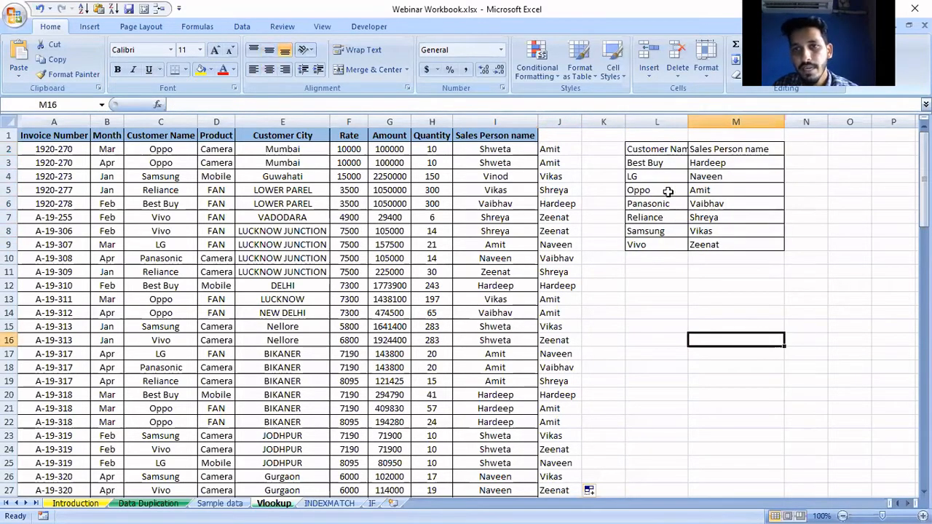
pyautogui.moveTo(650, 149); pyautogui.dragTo(745, 243)
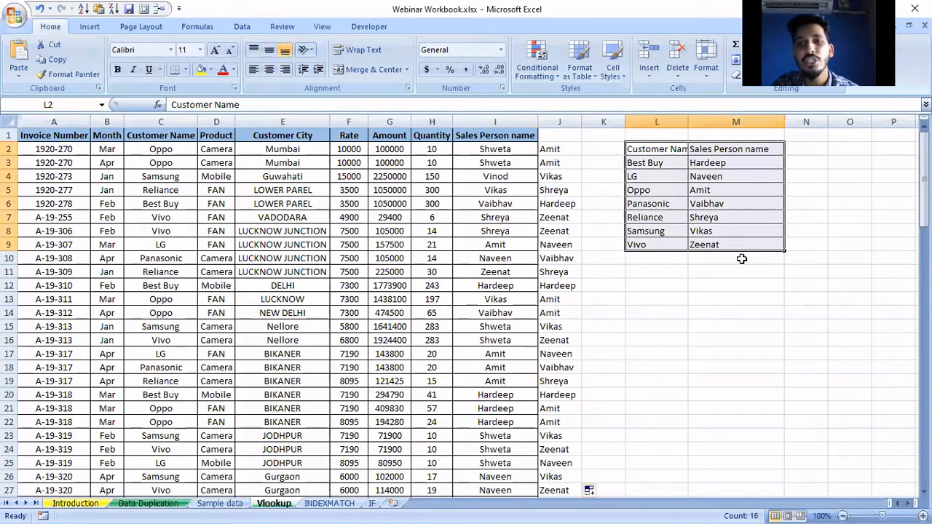
pyautogui.click(743, 270)
pyautogui.moveTo(651, 149); pyautogui.dragTo(723, 246)
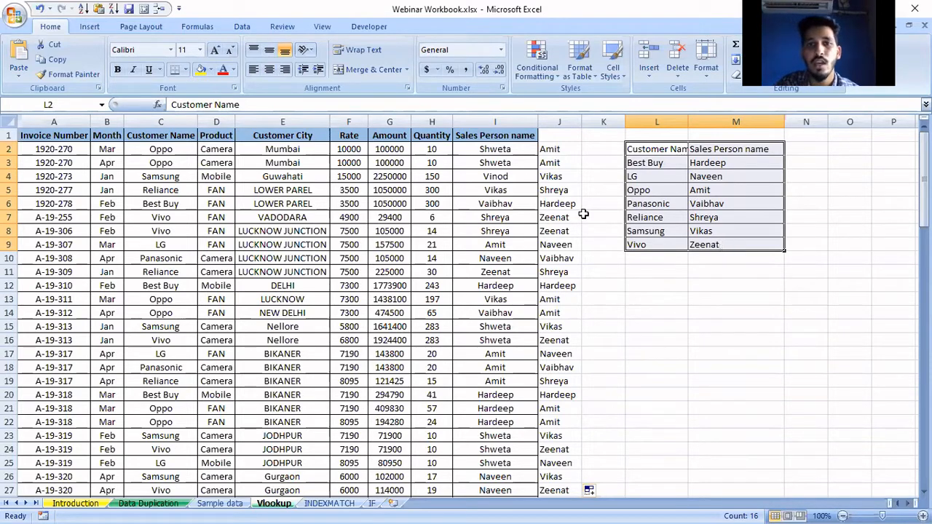
pyautogui.click(497, 146)
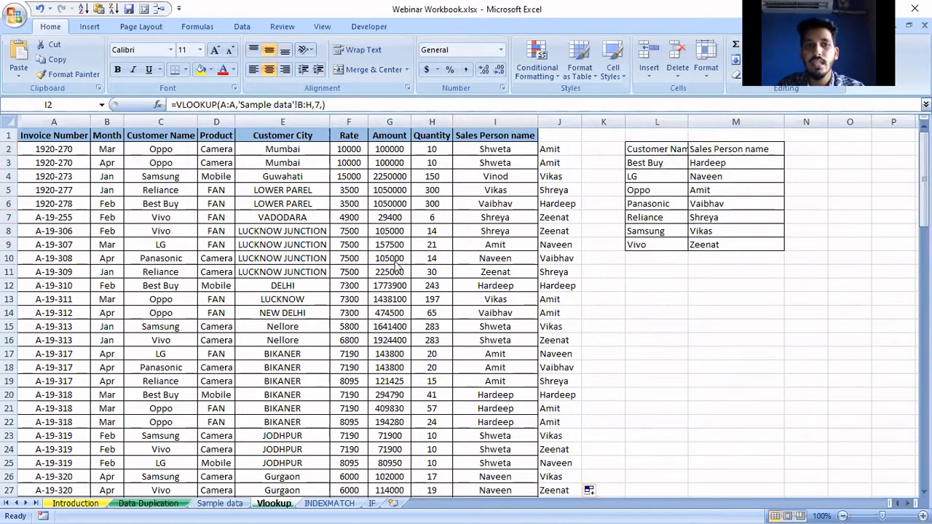
# - Switch to the slide presentation, review the V-look Up and INDEX/MATCH slides, and return to the Excel workbook
pyautogui.hotkey('alt', 'Tab')
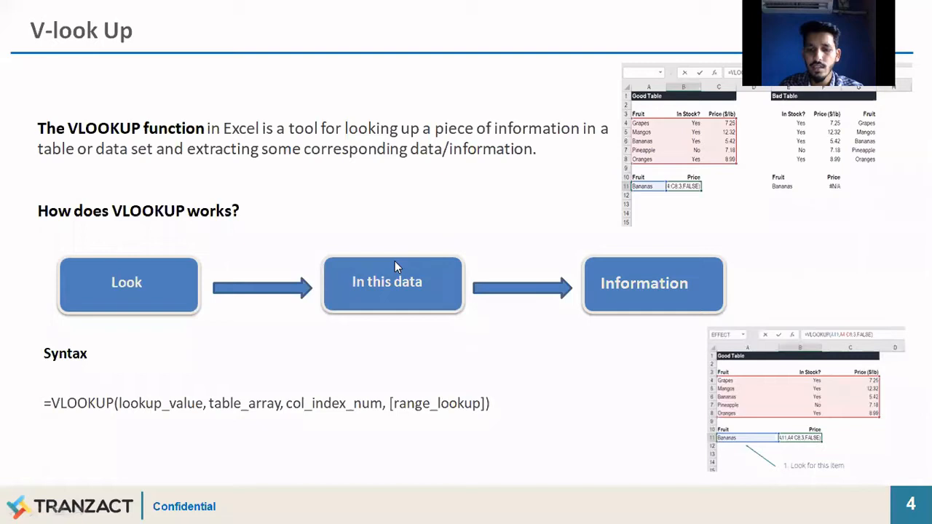
pyautogui.click(394, 262)
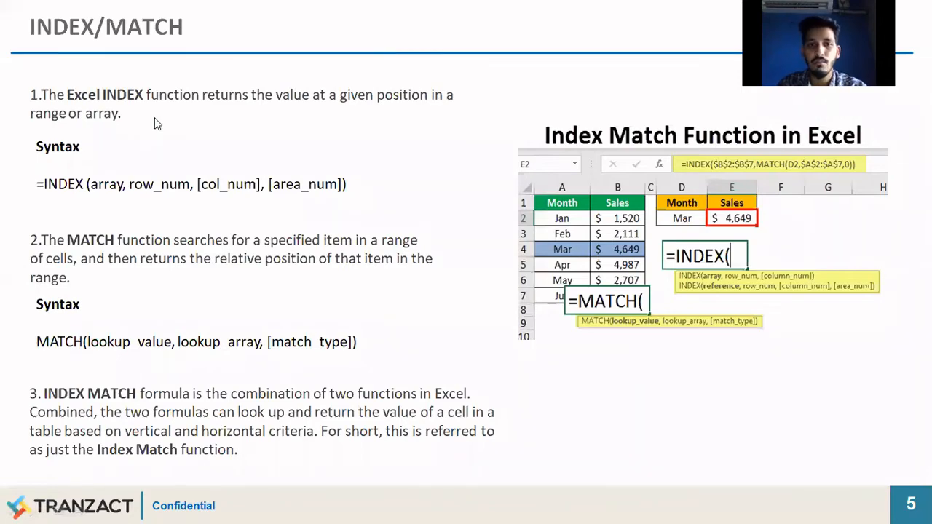
pyautogui.hotkey('alt', 'Tab')
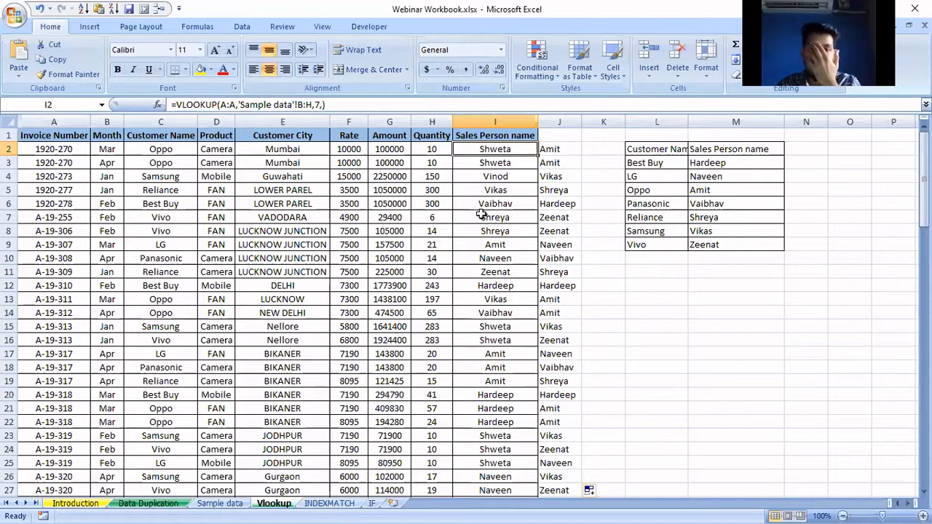
# - On the INDEXMATCH sheet, clear the existing results in J2, J13 and J24:J31 under the INDEX, MATCH and INDEX/MATCH headings
pyautogui.hotkey('ctrl', 'pagedown')
pyautogui.click(505, 149)
pyautogui.press('Delete')
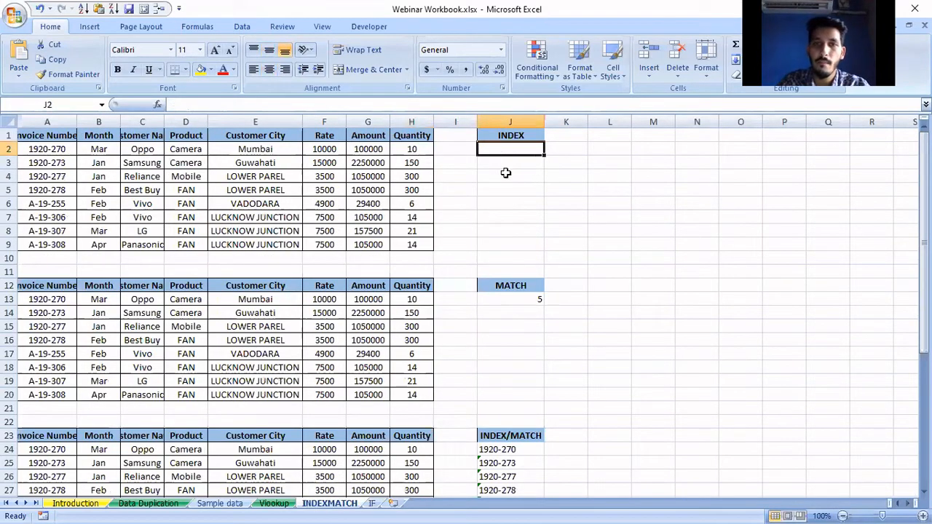
pyautogui.click(530, 299)
pyautogui.press('Delete')
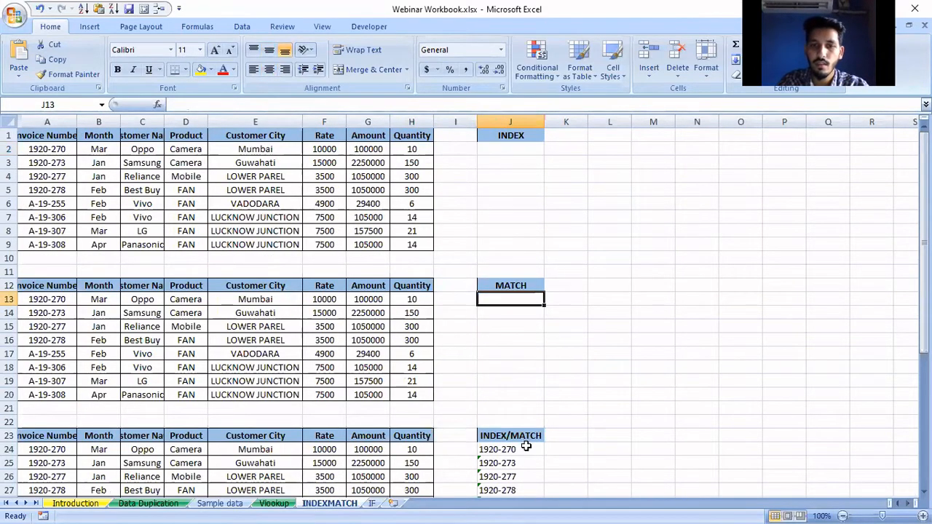
pyautogui.moveTo(526, 446); pyautogui.dragTo(520, 477)
pyautogui.press('Delete')
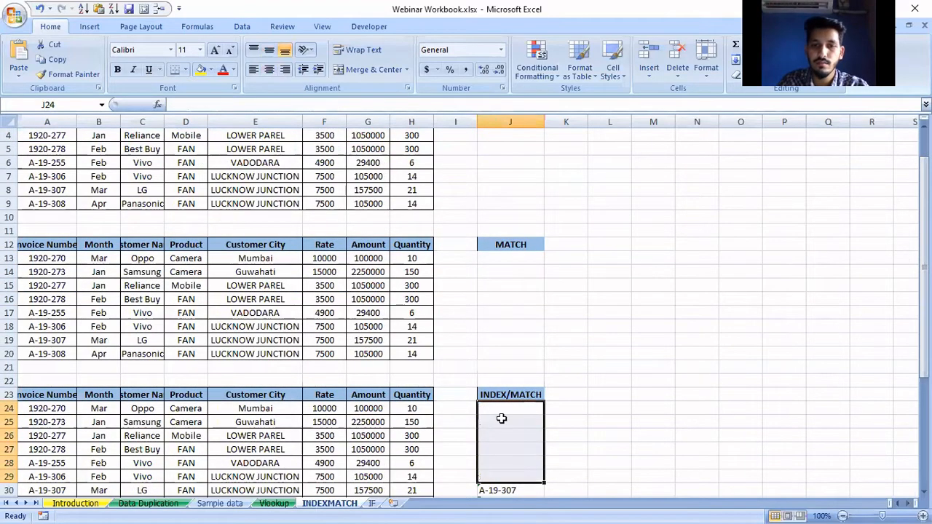
pyautogui.scroll(-1, 501, 419)
pyautogui.moveTo(501, 445); pyautogui.dragTo(502, 469)
pyautogui.press('Delete')
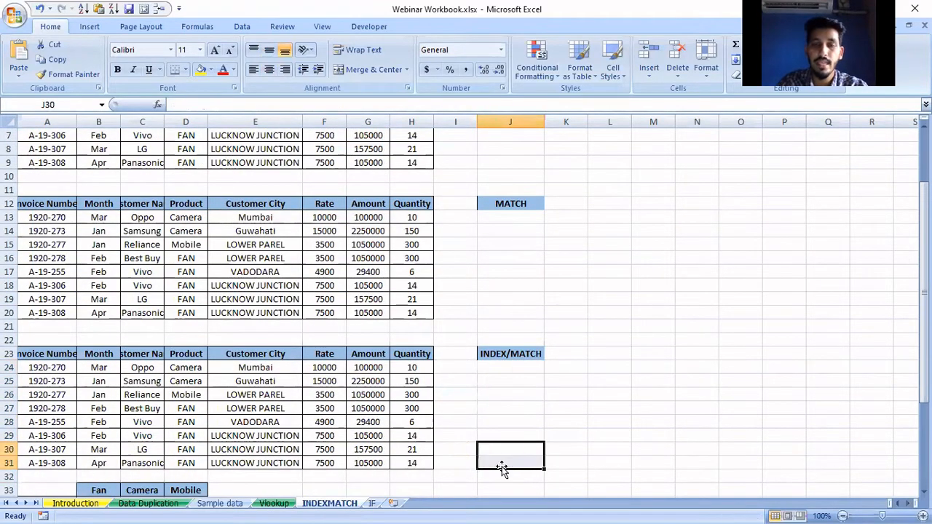
# - Examine the first data table A1:H9, the second table's Rate values F13:F20, and the INDEX and MATCH result cells J2 and J13
pyautogui.scroll(2, 549, 224)
pyautogui.click(498, 152)
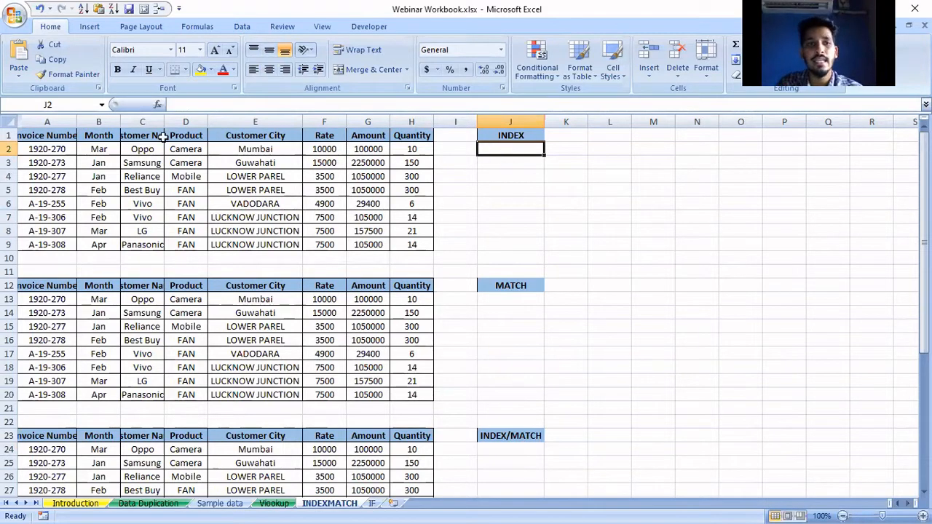
pyautogui.moveTo(71, 136); pyautogui.dragTo(410, 245)
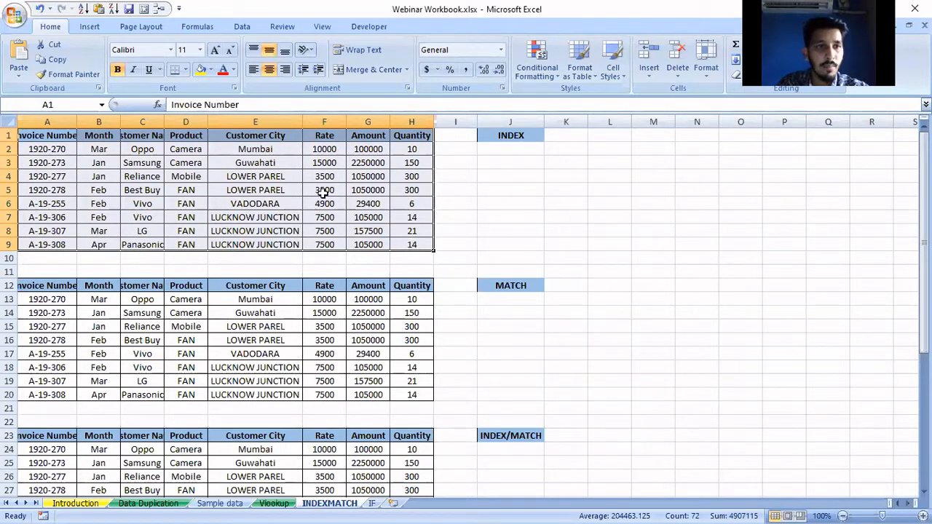
pyautogui.click(56, 151)
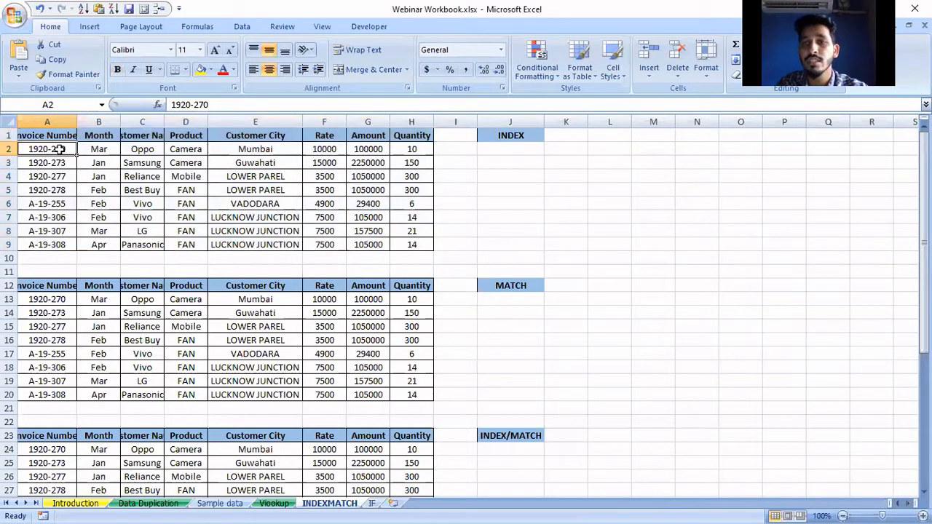
pyautogui.click(533, 149)
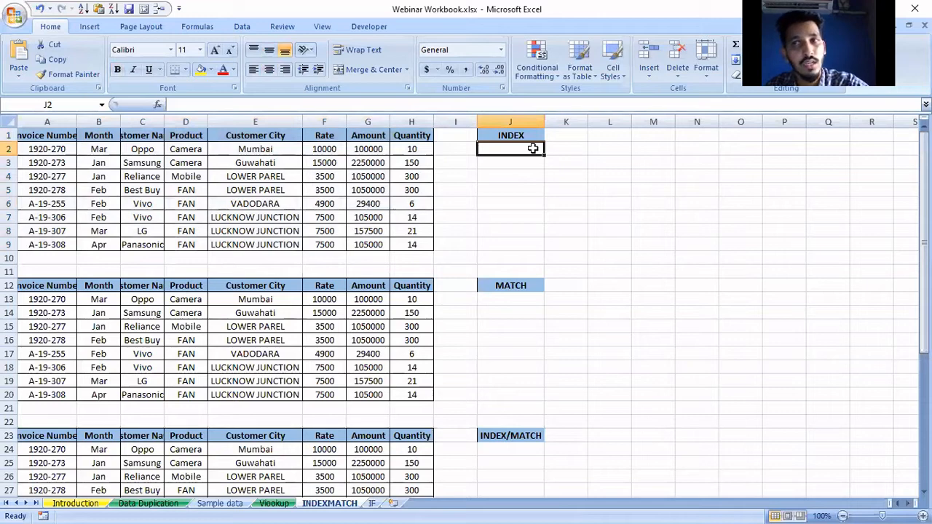
pyautogui.click(509, 298)
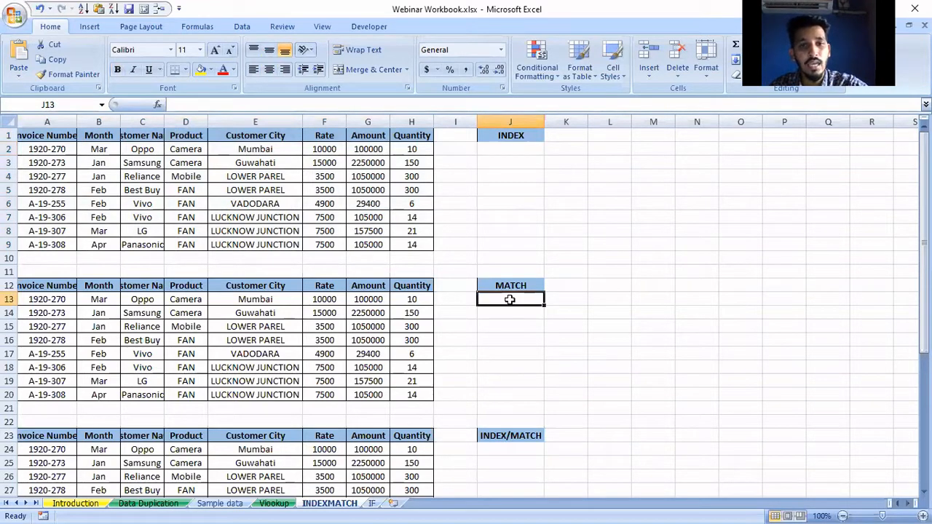
pyautogui.click(327, 354)
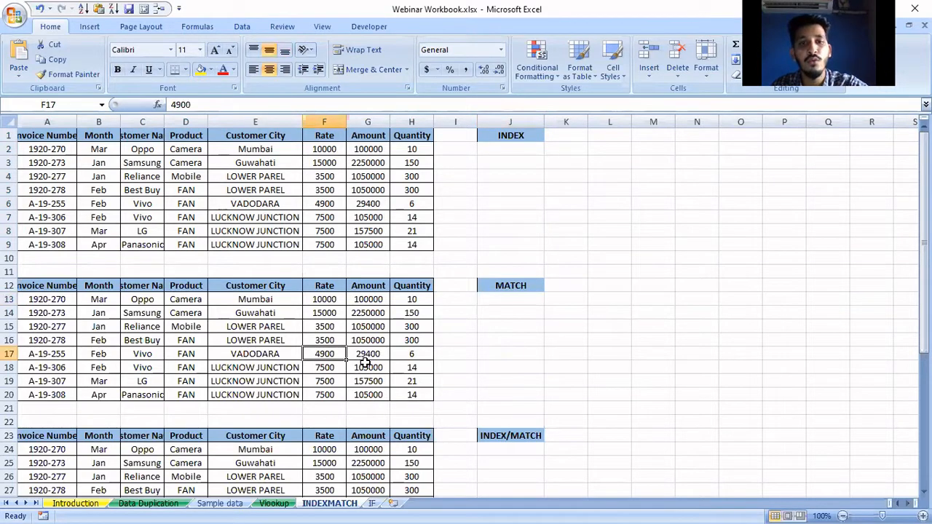
pyautogui.moveTo(327, 299); pyautogui.dragTo(330, 392)
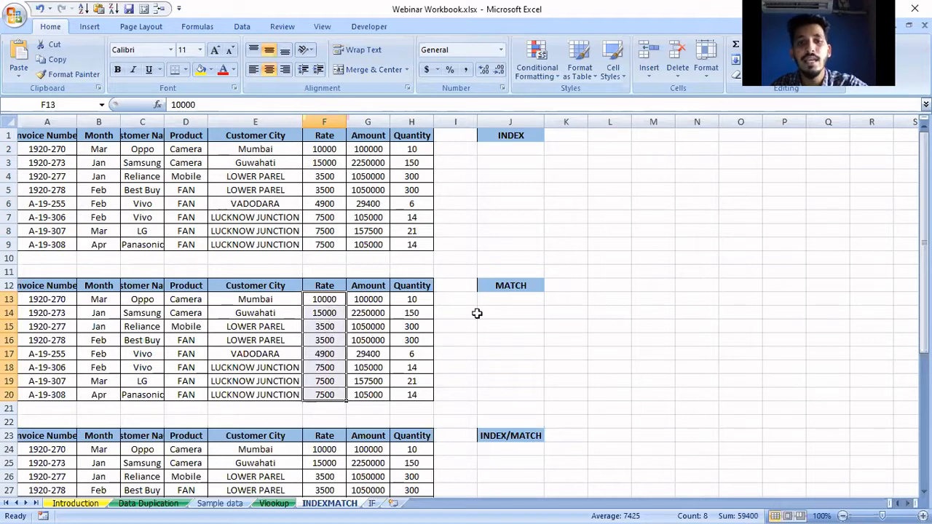
pyautogui.click(515, 300)
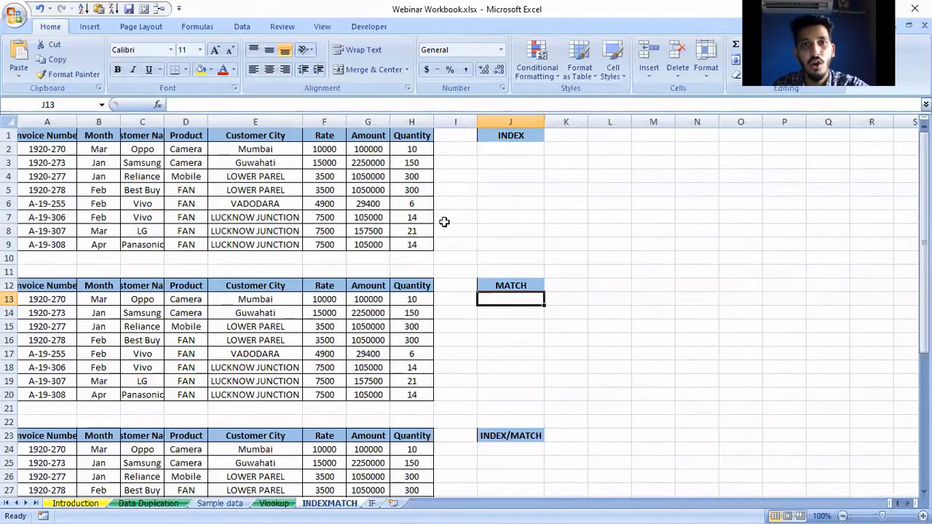
# - In J2 under the INDEX heading, enter =INDEX(A2:A9,2,1) to return the invoice number from the range's second row
pyautogui.click(498, 148)
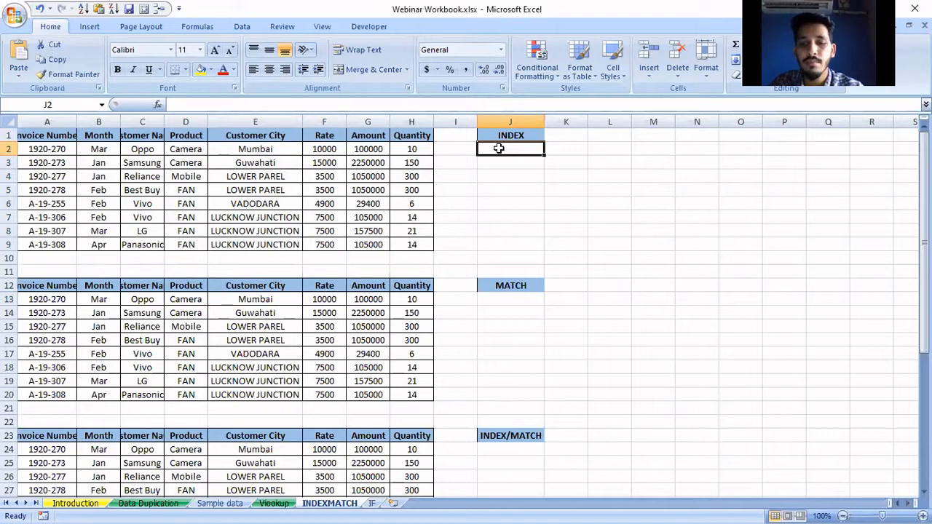
pyautogui.write('=inde')
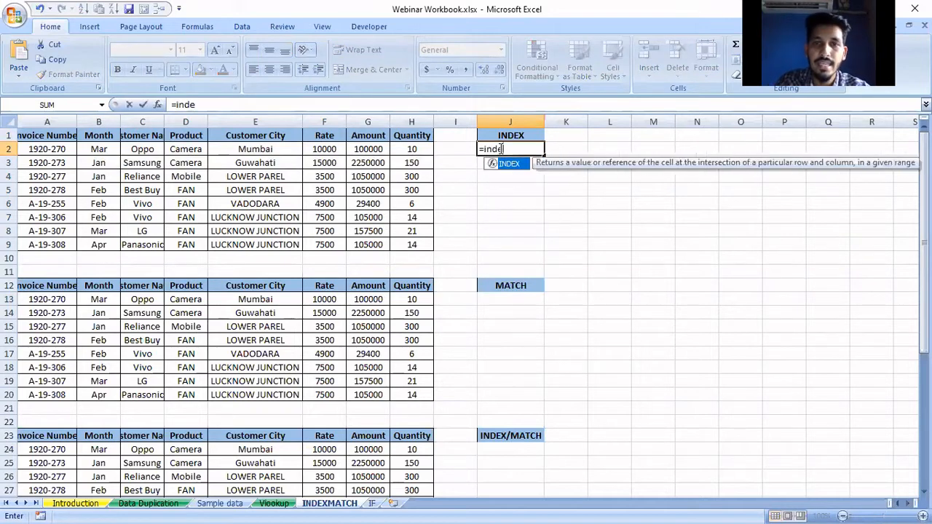
pyautogui.press('Tab')
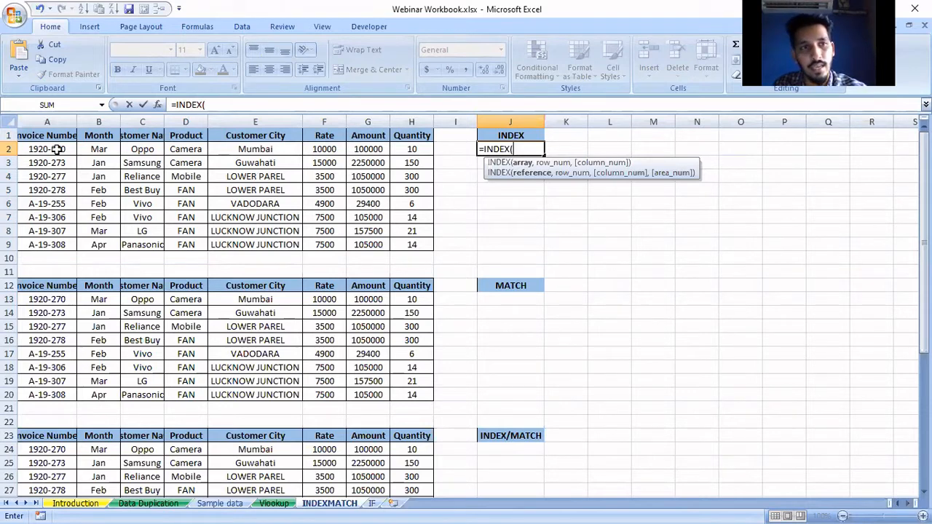
pyautogui.moveTo(57, 149); pyautogui.dragTo(56, 241)
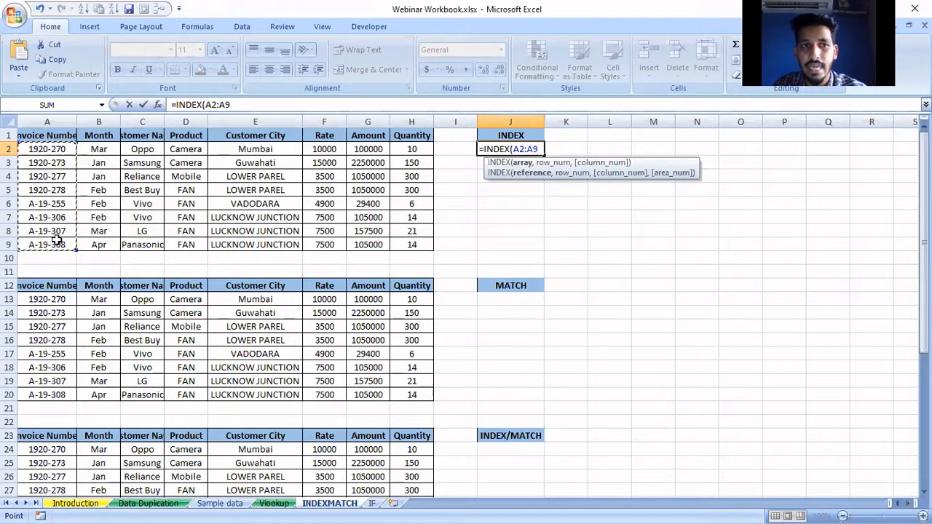
pyautogui.write(',')
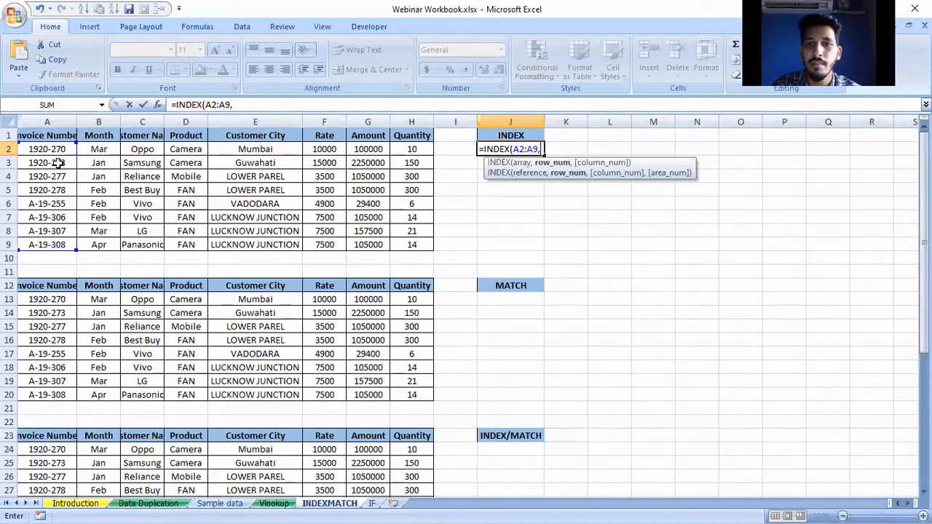
pyautogui.write('2')
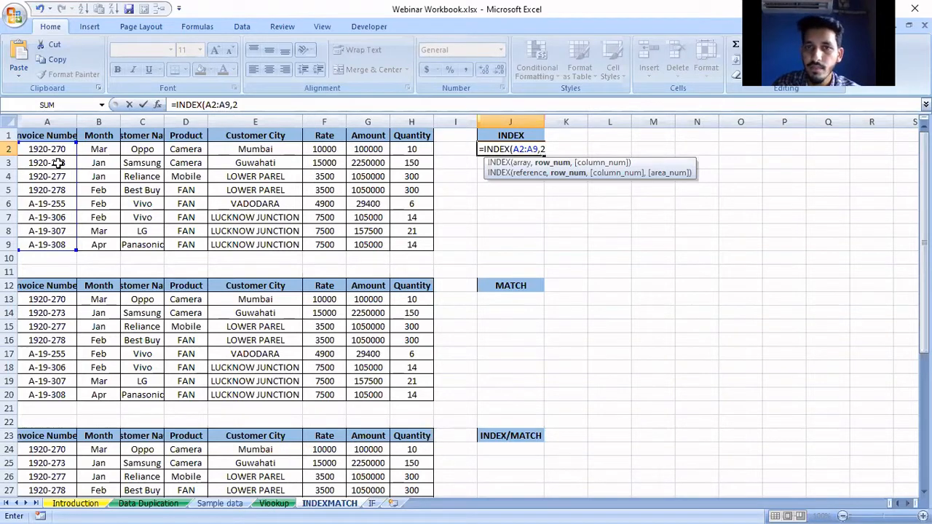
pyautogui.write(',')
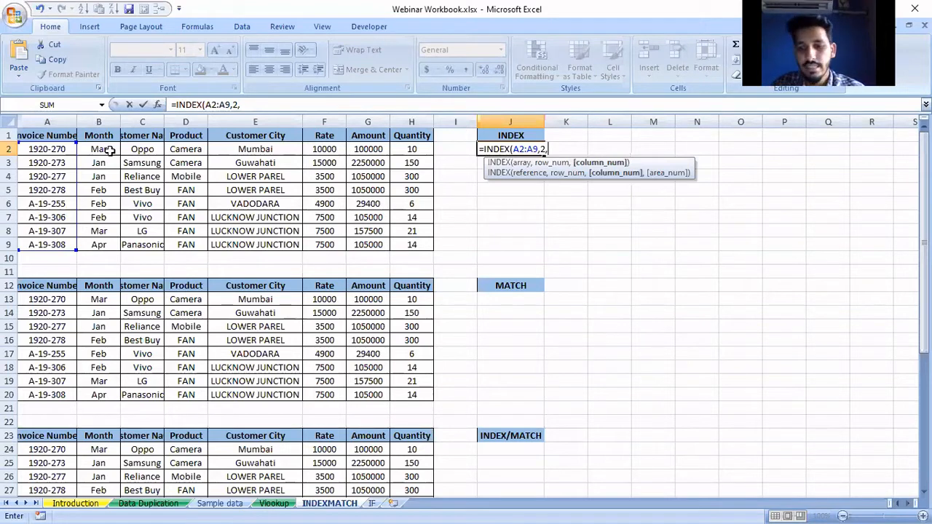
pyautogui.write('1')
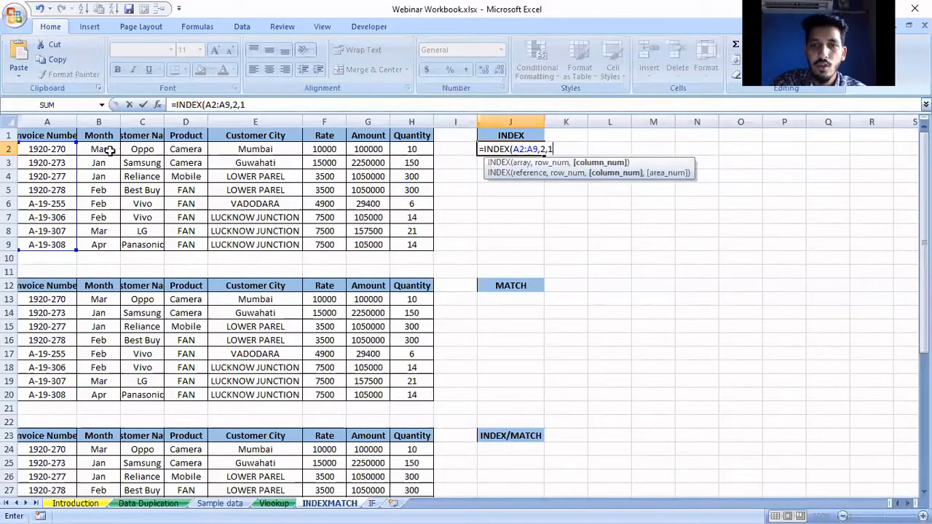
pyautogui.write(')')
pyautogui.press('Return')
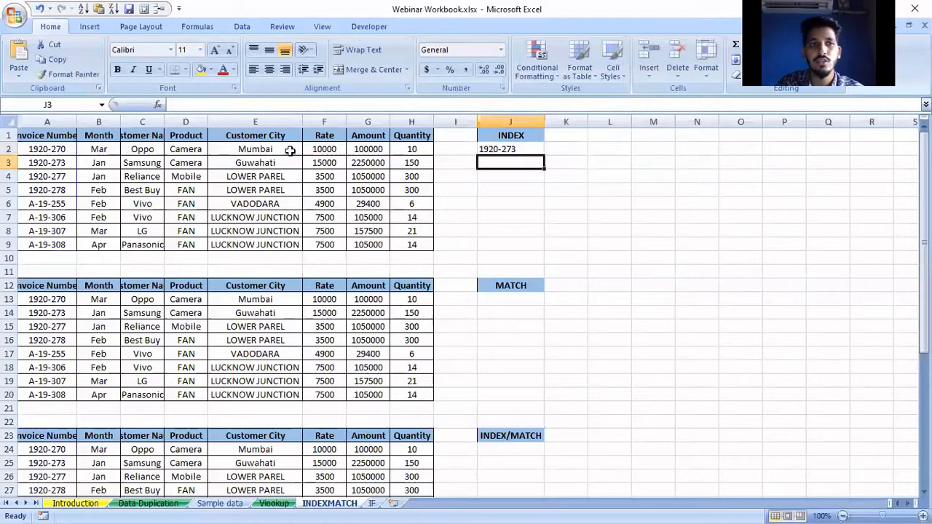
# - Compare the INDEX formula in J2 with invoice numbers A2:A9, and examine the second table's Rate values F13:F20
pyautogui.click(507, 147)
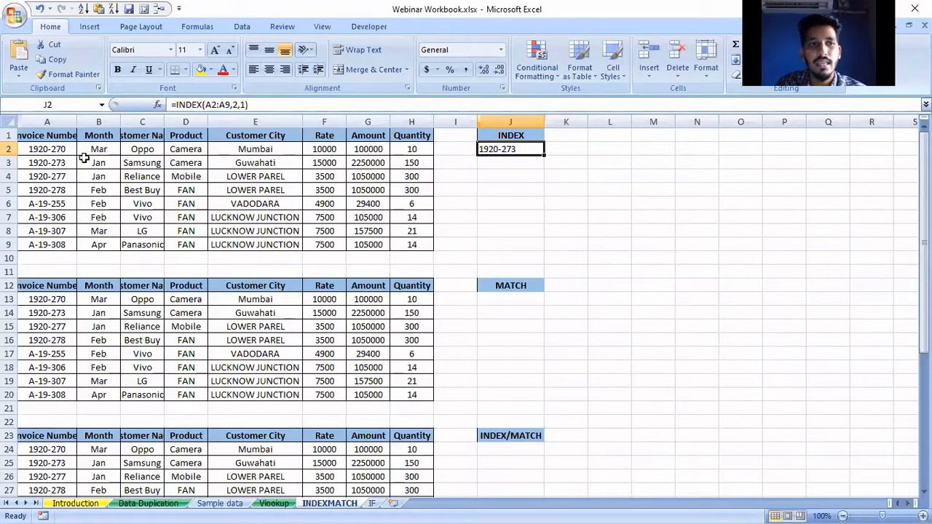
pyautogui.moveTo(58, 149); pyautogui.dragTo(58, 245)
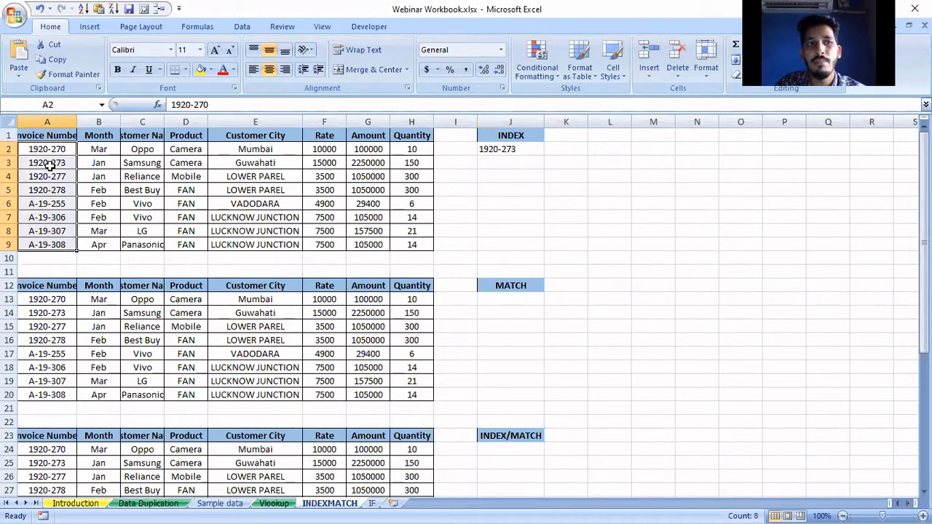
pyautogui.click(518, 149)
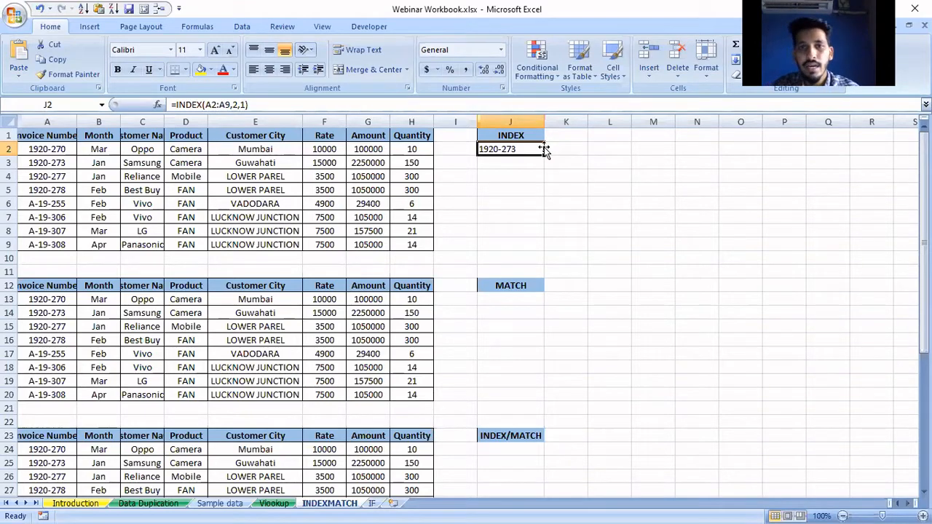
pyautogui.click(514, 299)
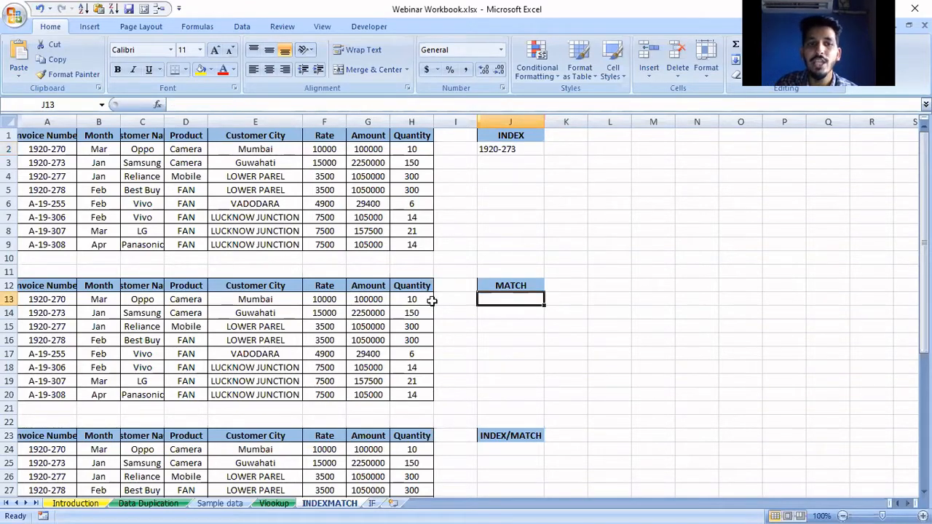
pyautogui.scroll(-1, 432, 301)
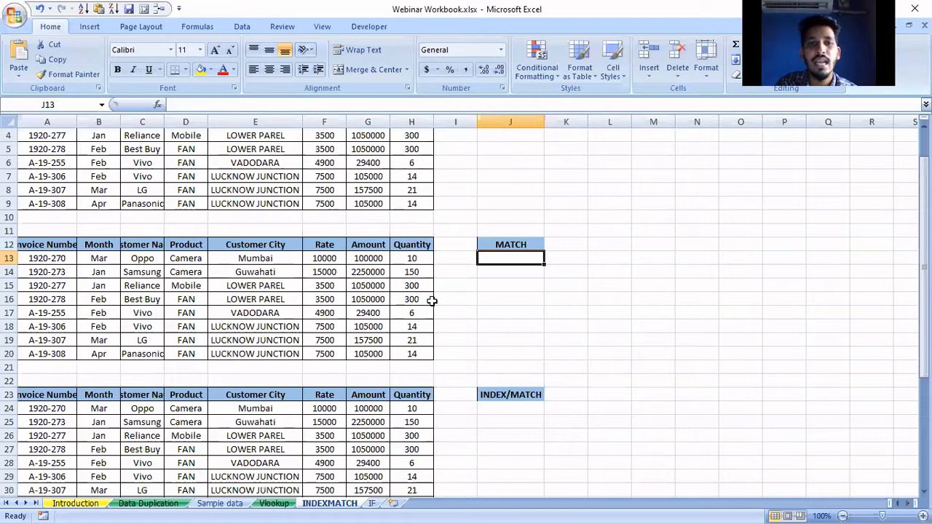
pyautogui.click(325, 314)
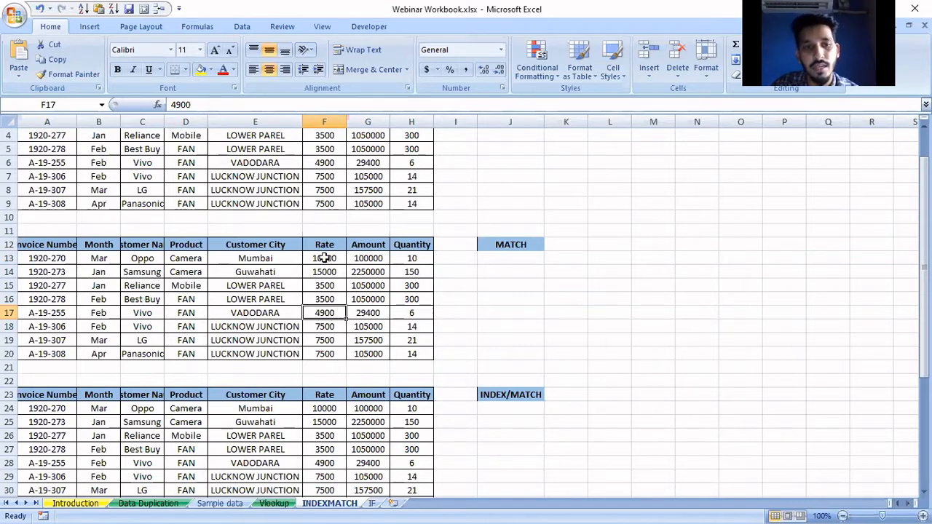
pyautogui.moveTo(323, 257); pyautogui.dragTo(325, 349)
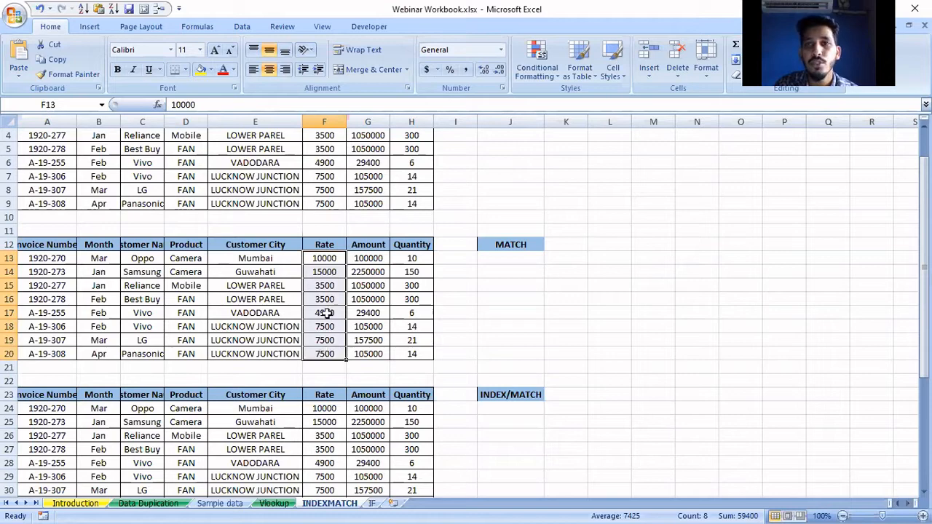
# - In J13 under the MATCH heading, enter =MATCH(F17,F13:F20,0) to find the exact position of the rate in F17
pyautogui.click(498, 254)
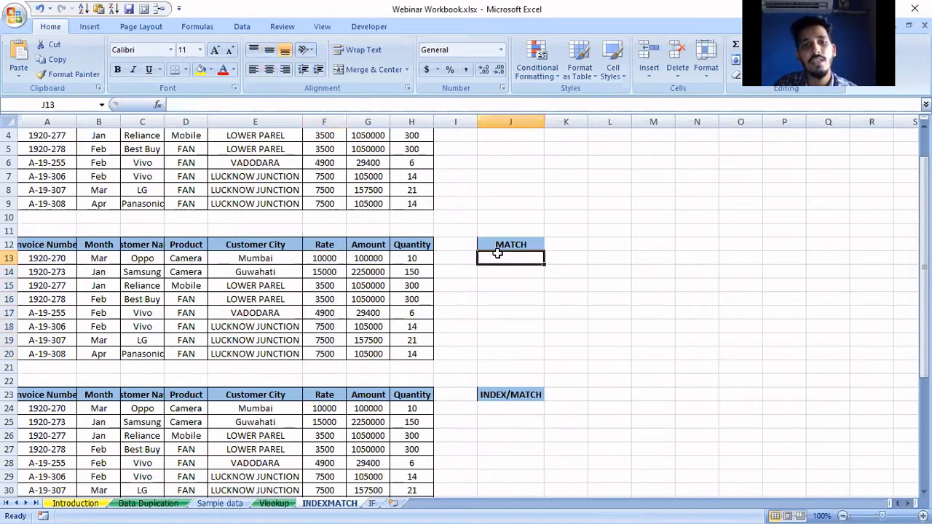
pyautogui.write('=match')
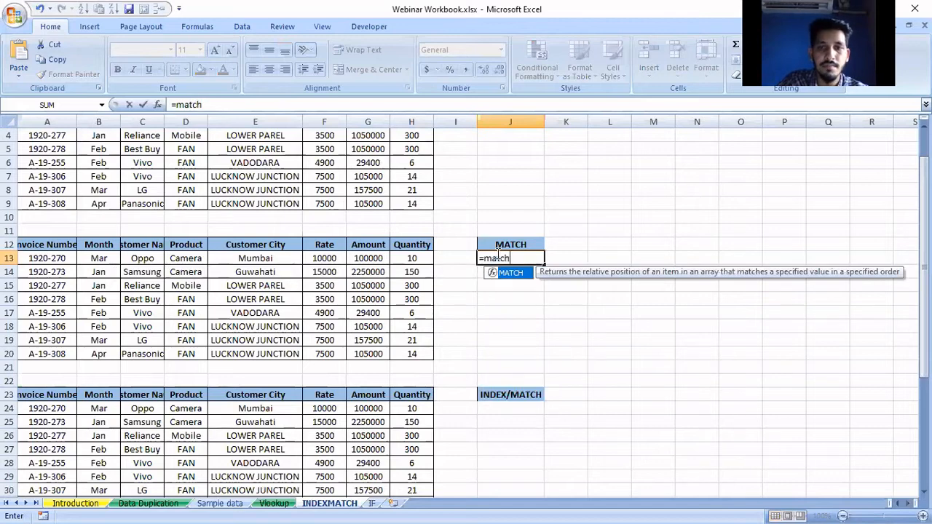
pyautogui.press('Tab')
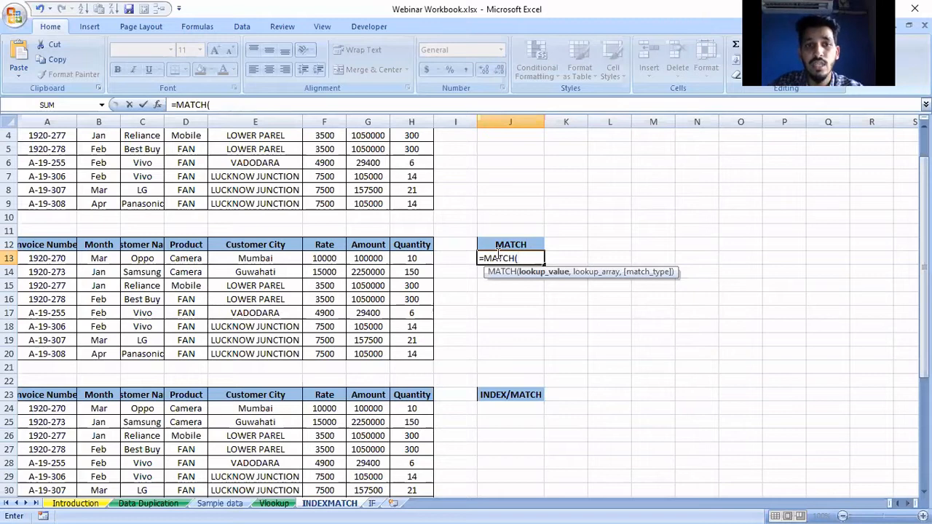
pyautogui.click(333, 314)
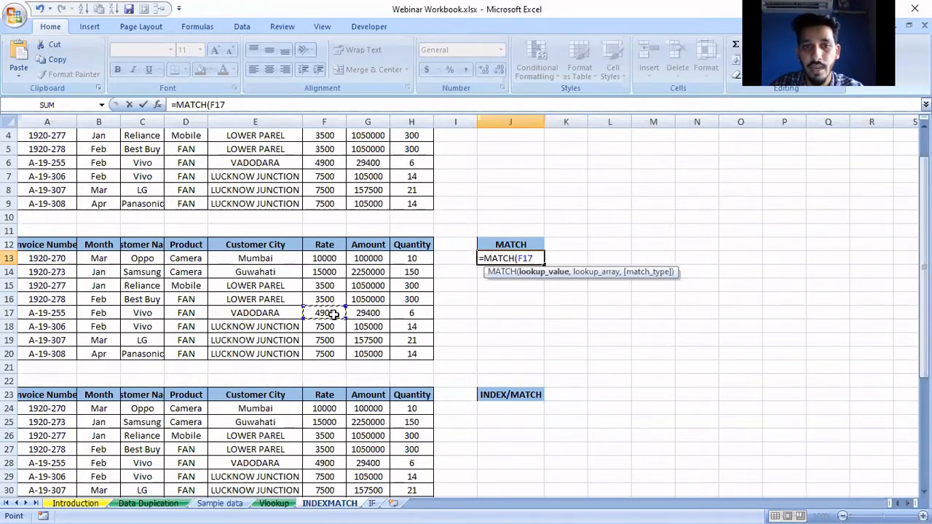
pyautogui.write(',')
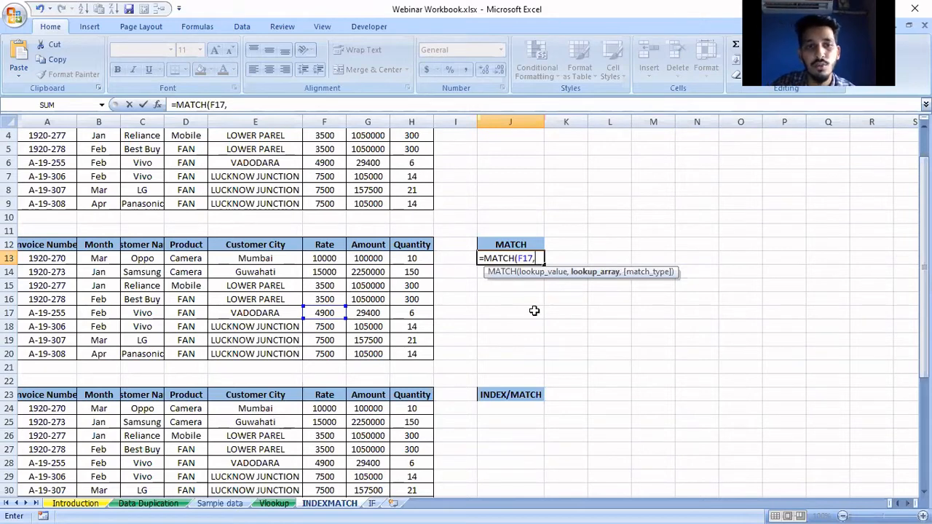
pyautogui.moveTo(325, 259); pyautogui.dragTo(331, 353)
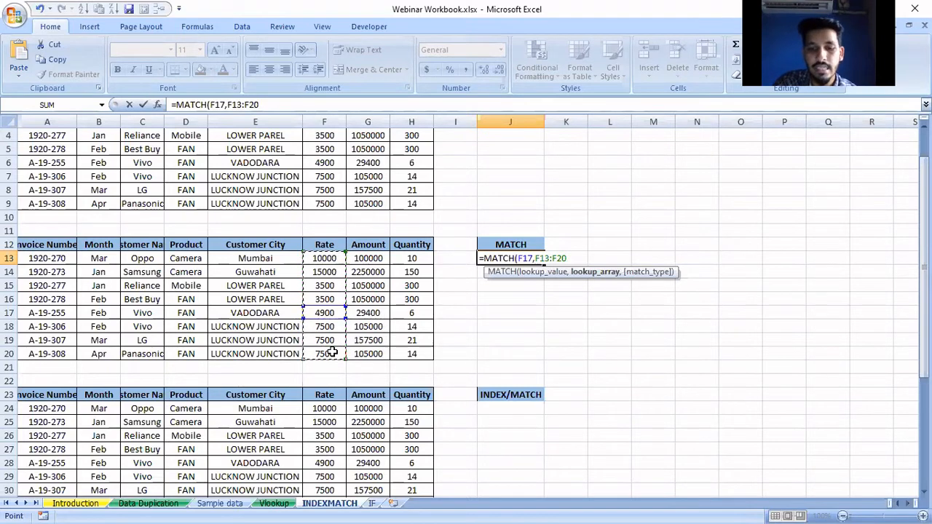
pyautogui.write(',')
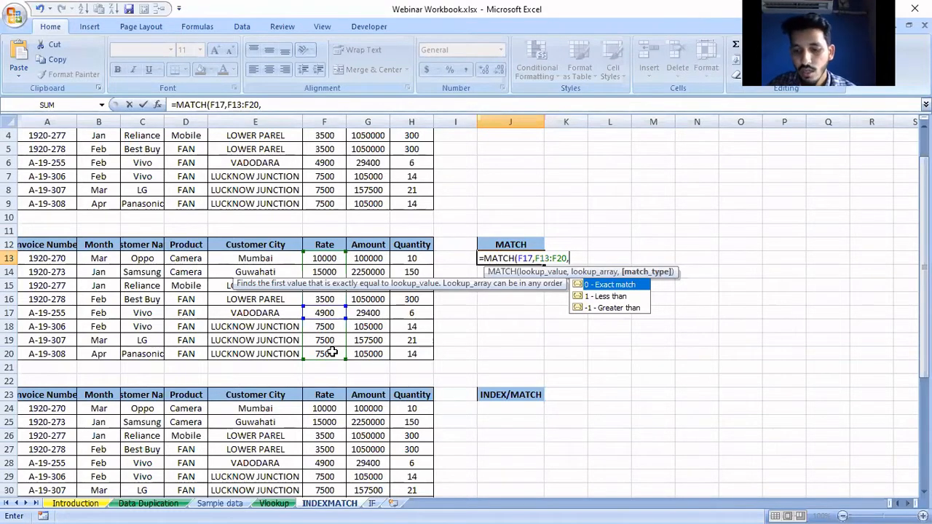
pyautogui.write('0)')
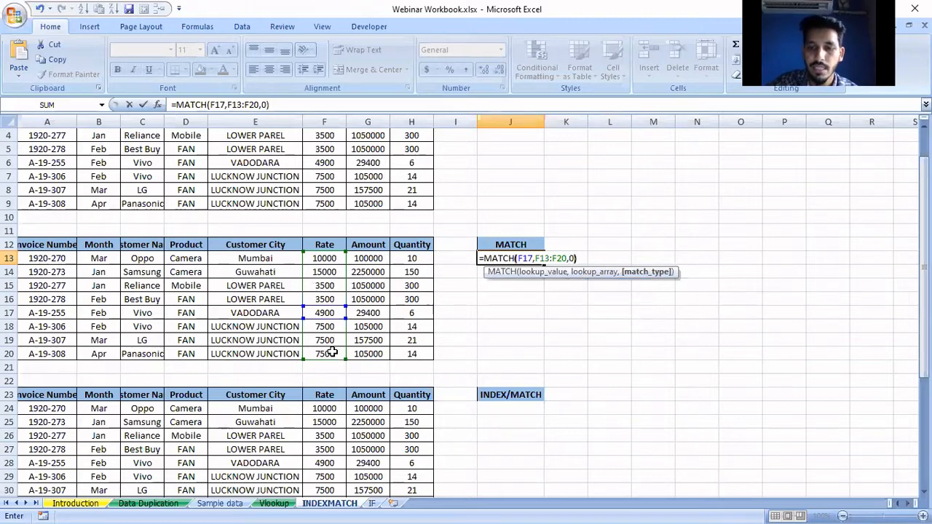
pyautogui.press('Return')
# - Check the MATCH formula in J13 against the second table A13:H20, and examine the third table's Rate, Amount and Quantity columns
pyautogui.click(530, 256)
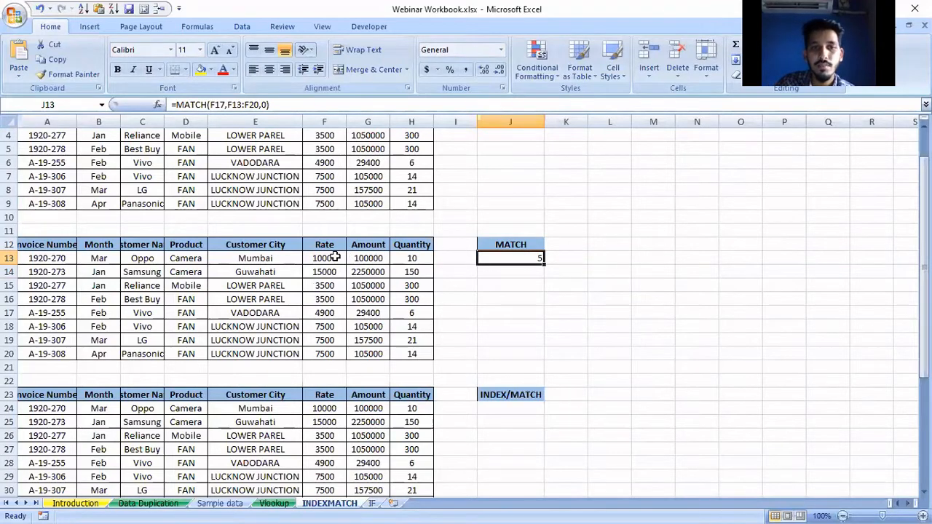
pyautogui.moveTo(47, 257); pyautogui.dragTo(398, 353)
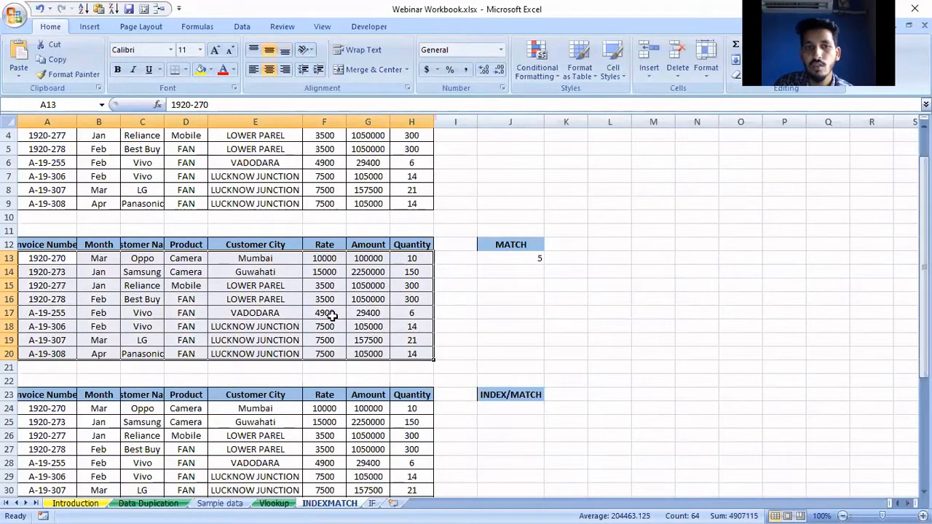
pyautogui.click(516, 258)
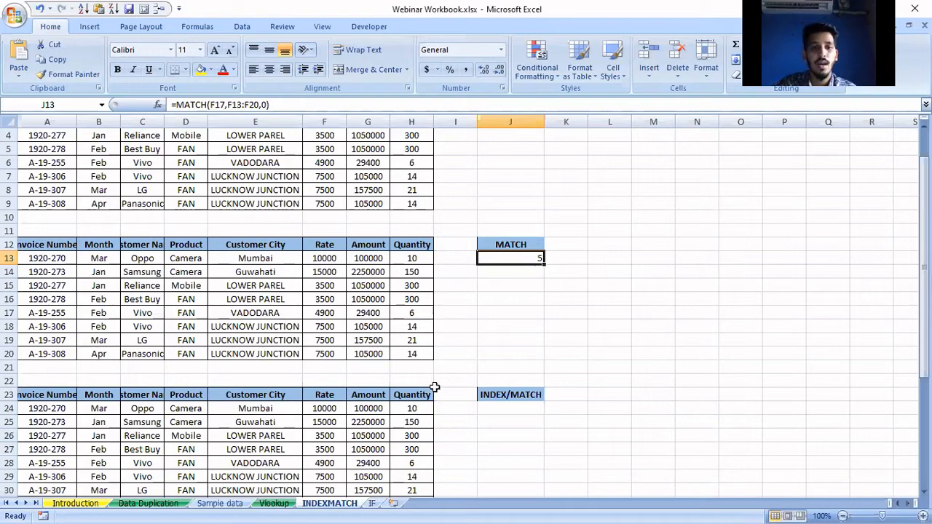
pyautogui.scroll(-3, 421, 423)
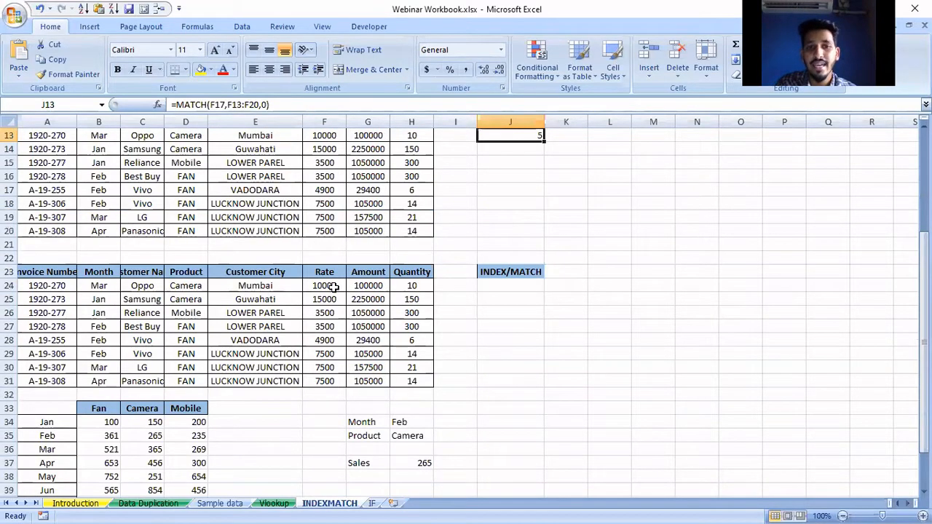
pyautogui.moveTo(332, 288); pyautogui.dragTo(333, 368)
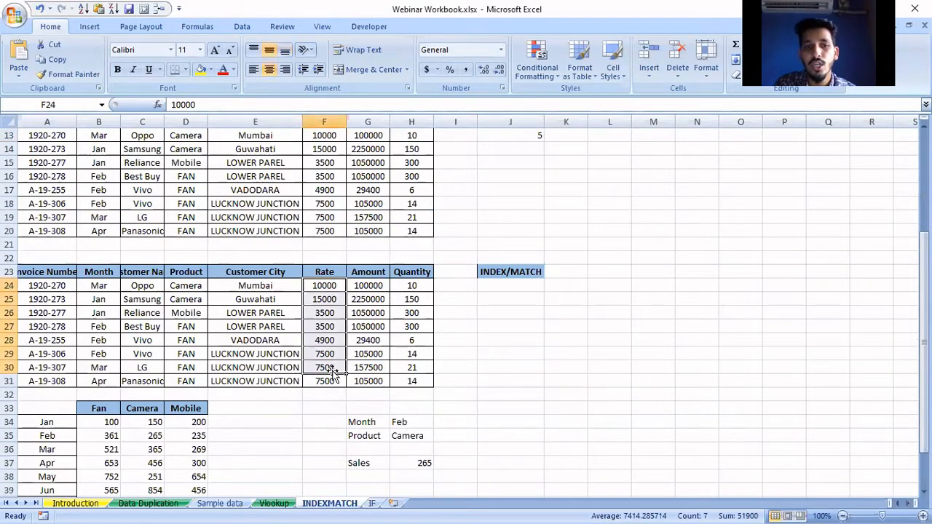
pyautogui.click(509, 289)
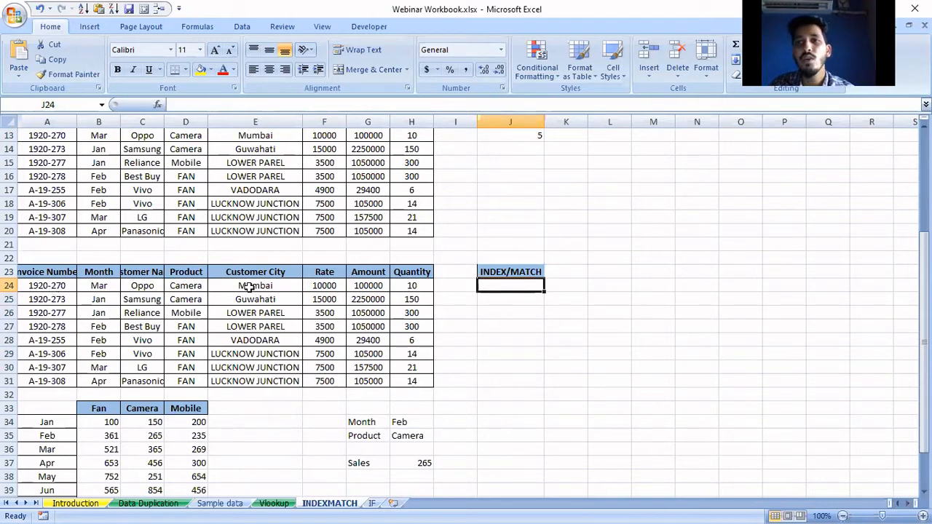
pyautogui.moveTo(331, 286); pyautogui.dragTo(439, 380)
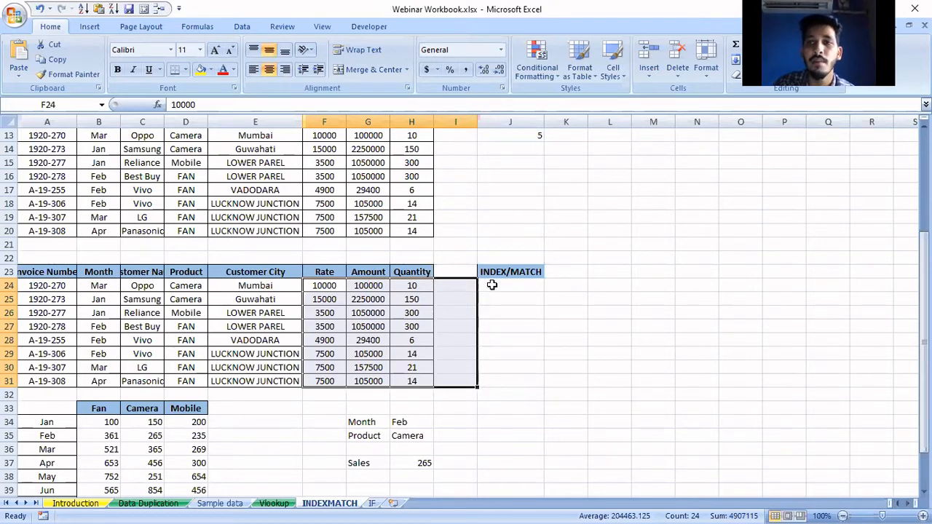
# - In J24 under the INDEX/MATCH heading, enter =INDEX(A24:A31,MATCH(F24,F24:F31)) to look up the invoice number by the rate in F24
pyautogui.click(493, 286)
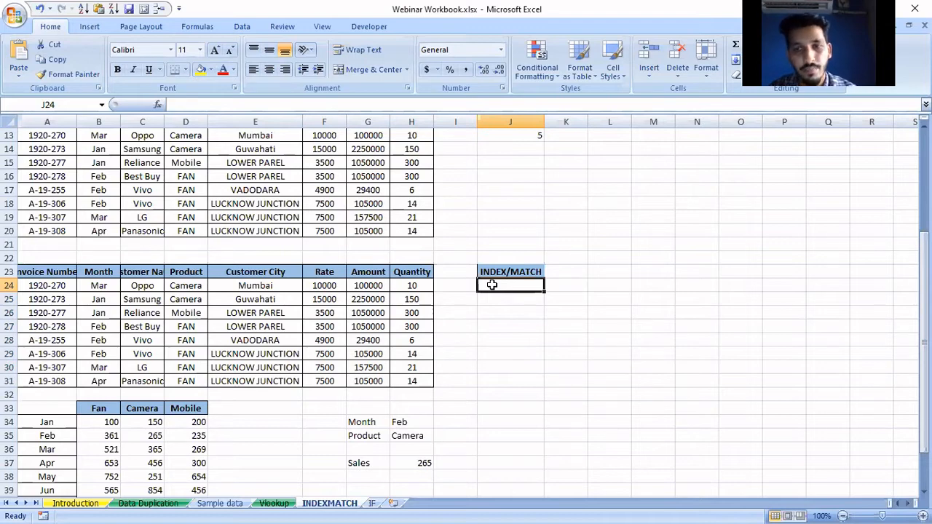
pyautogui.write('=inde')
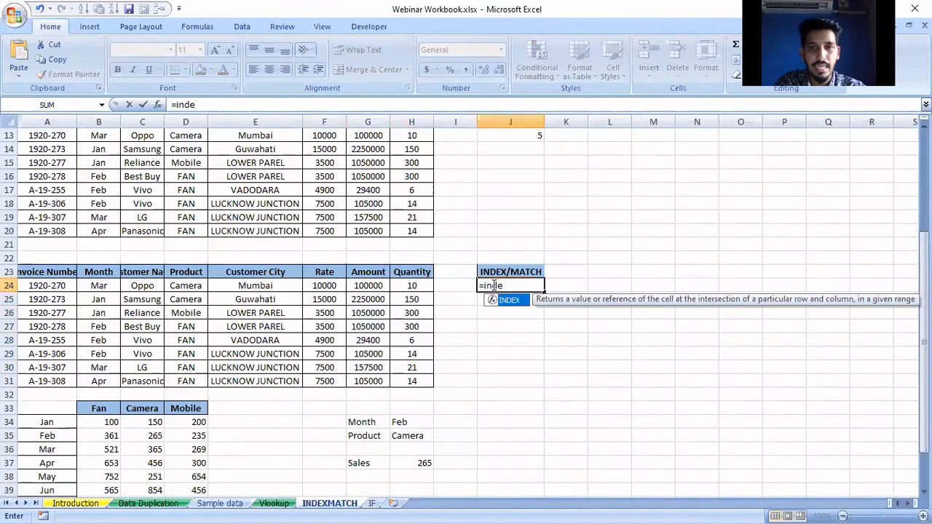
pyautogui.press('Tab')
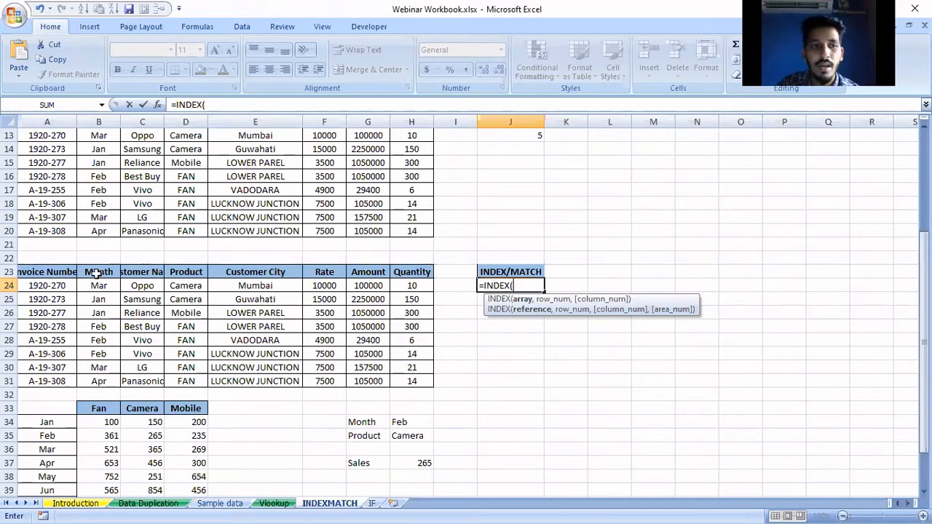
pyautogui.moveTo(48, 286); pyautogui.dragTo(46, 382)
pyautogui.write(',')
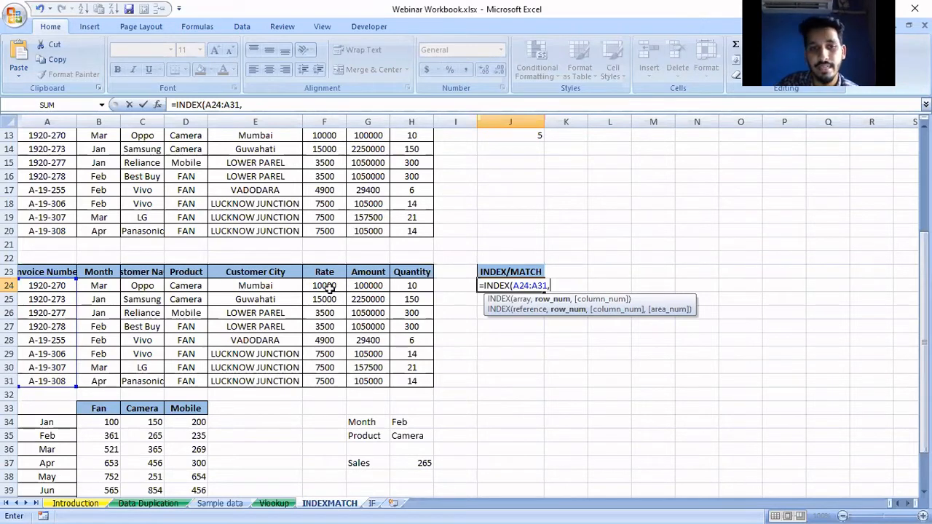
pyautogui.write('MATCH(')
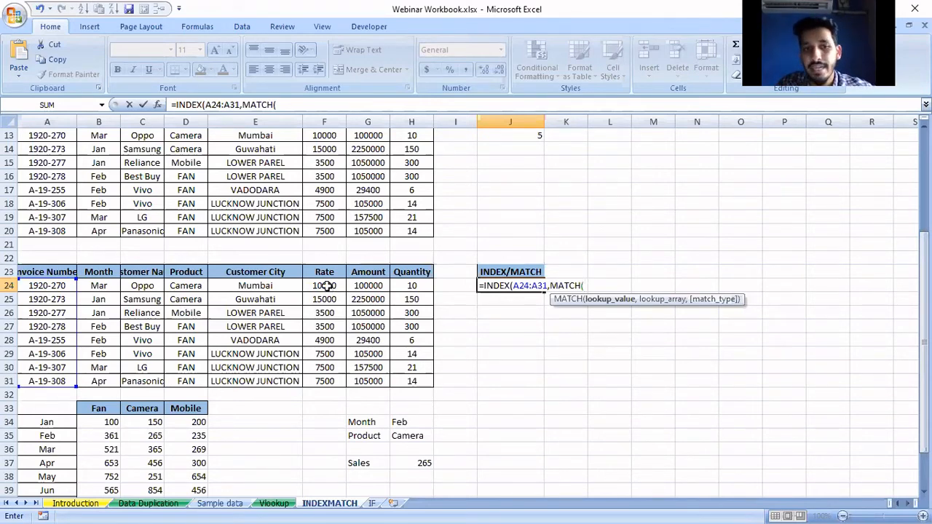
pyautogui.click(327, 286)
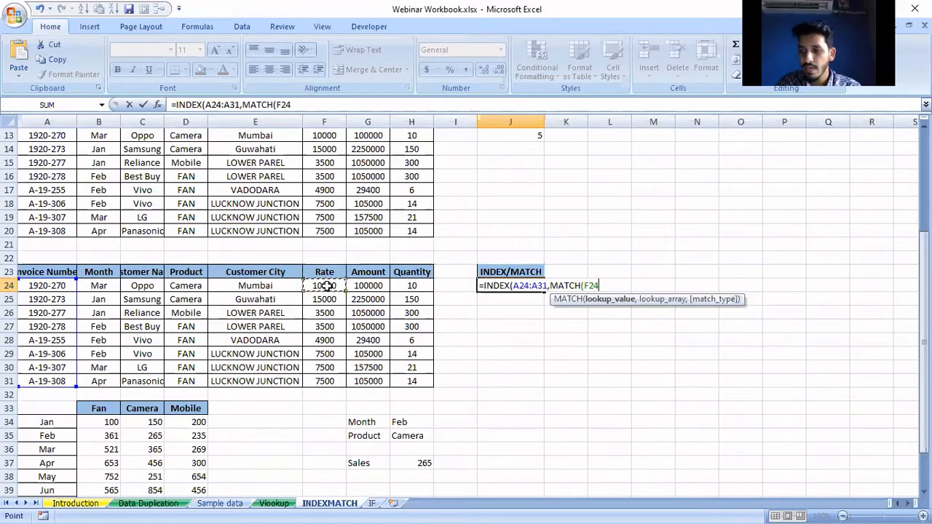
pyautogui.write(',')
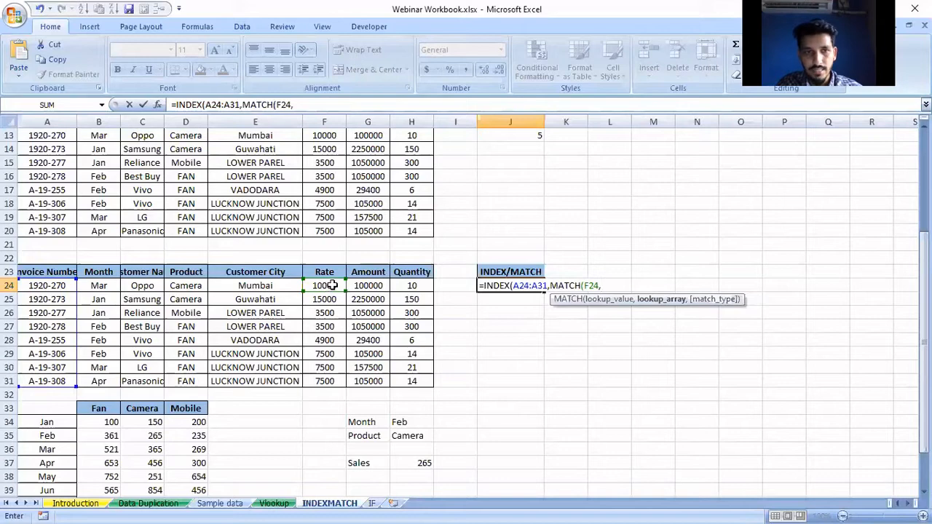
pyautogui.click(327, 290)
pyautogui.moveTo(328, 290); pyautogui.dragTo(328, 380)
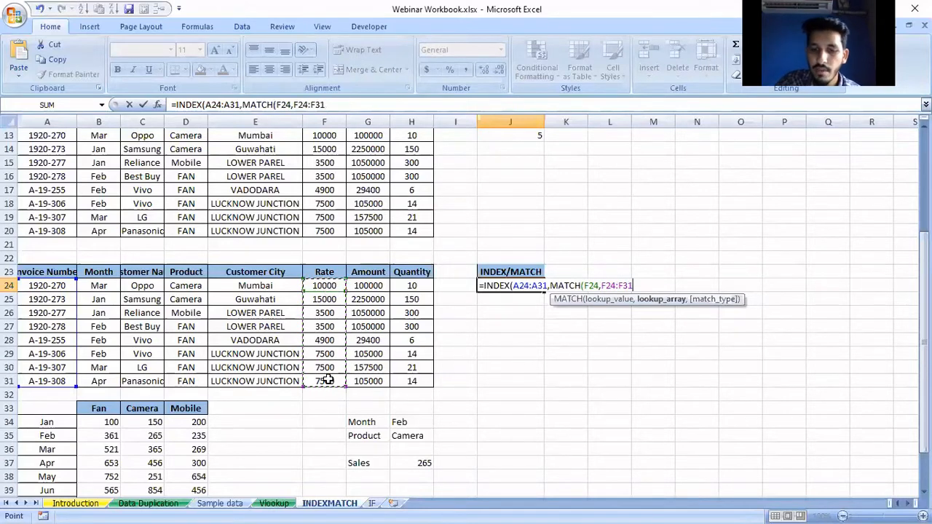
pyautogui.write(',')
pyautogui.press('Return')
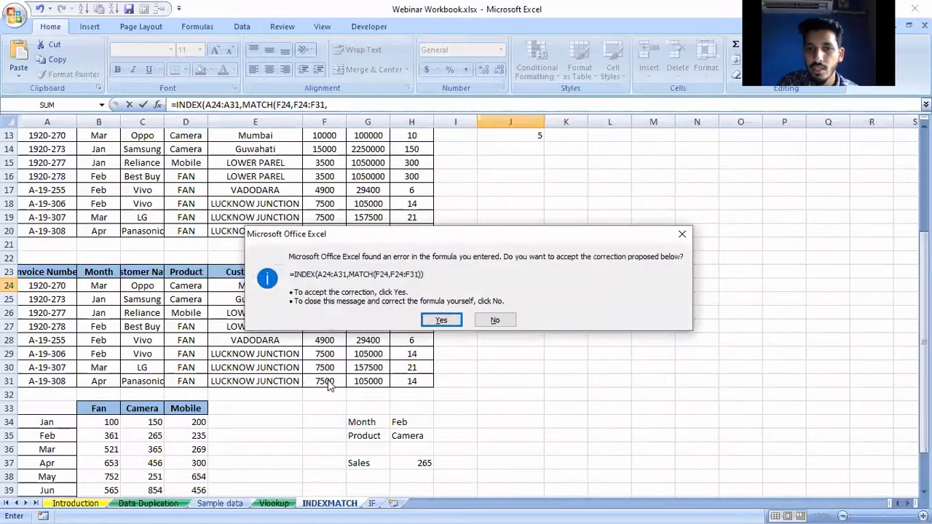
pyautogui.click(445, 320)
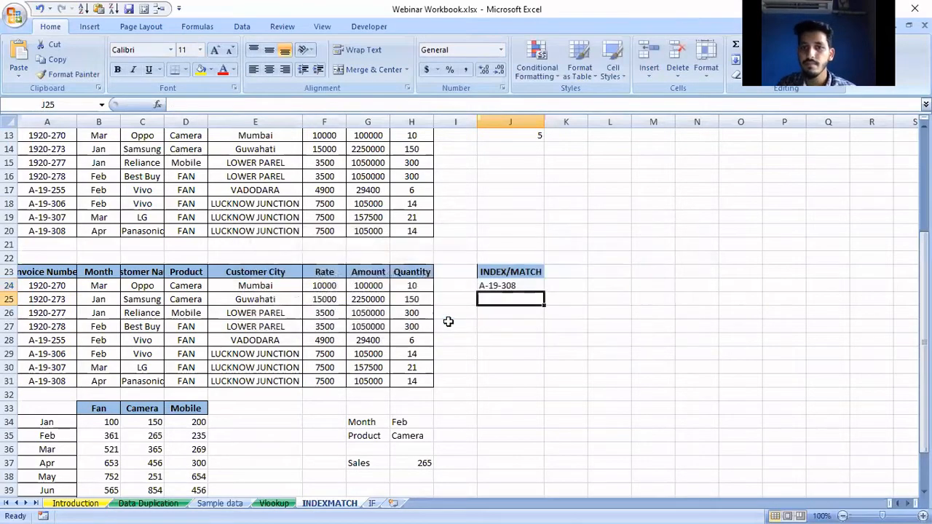
# - Add the exact match type 0 to the MATCH part of J24, giving =INDEX(A24:A31,MATCH(F24,F24:F31,0))
pyautogui.doubleClick(520, 286)
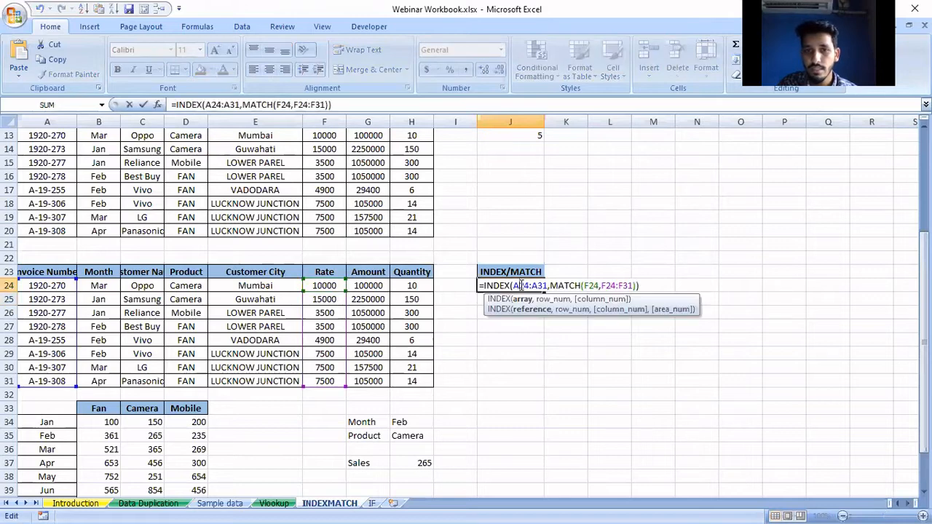
pyautogui.click(634, 286)
pyautogui.write(',')
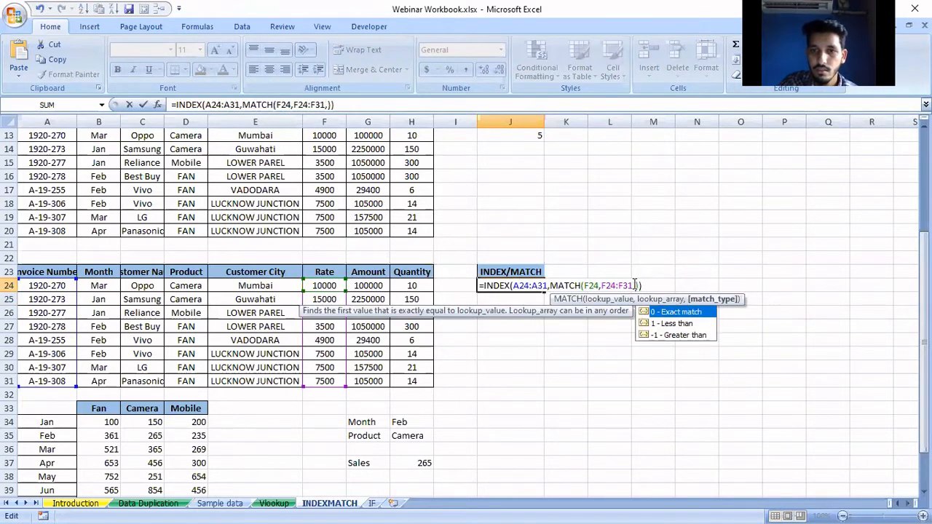
pyautogui.write('0')
pyautogui.press('Return')
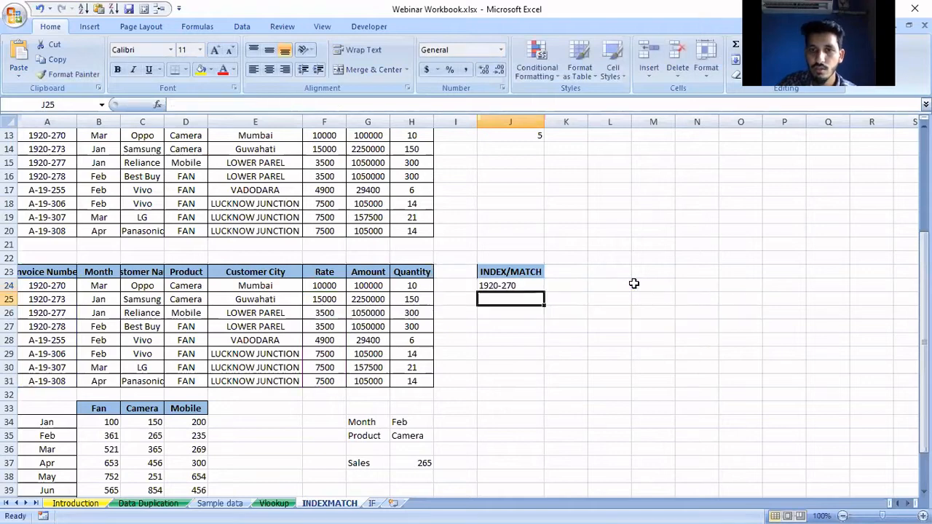
# - Compare the INDEX/MATCH formula in J24 with the invoice numbers A24:A31 and the rates F24:F31
pyautogui.click(531, 286)
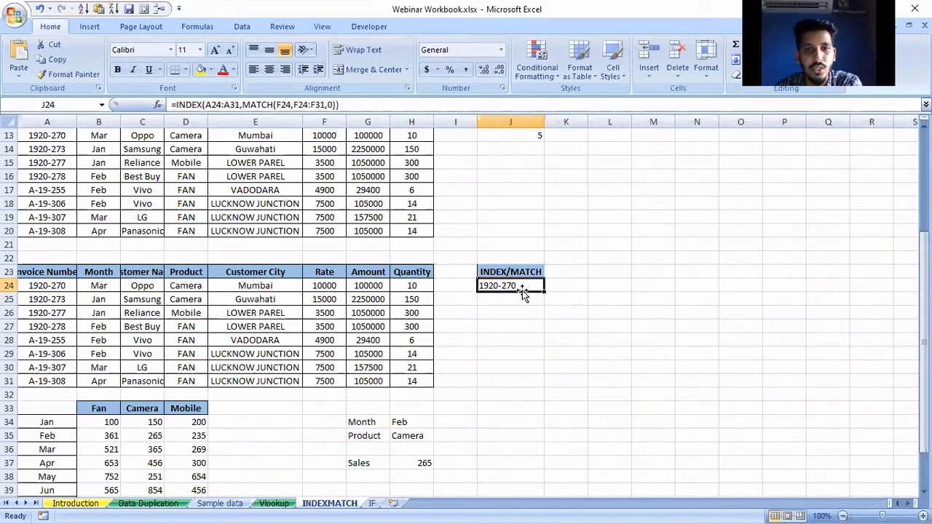
pyautogui.click(329, 287)
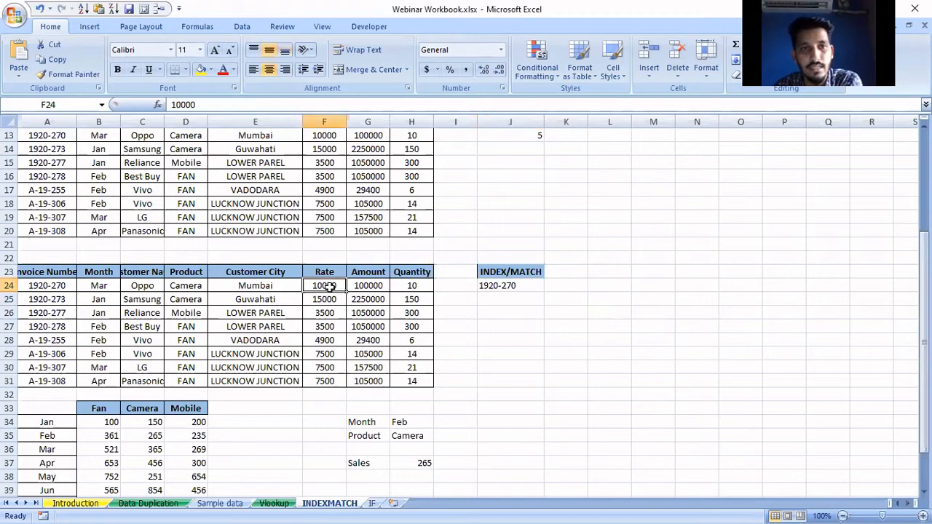
pyautogui.click(495, 285)
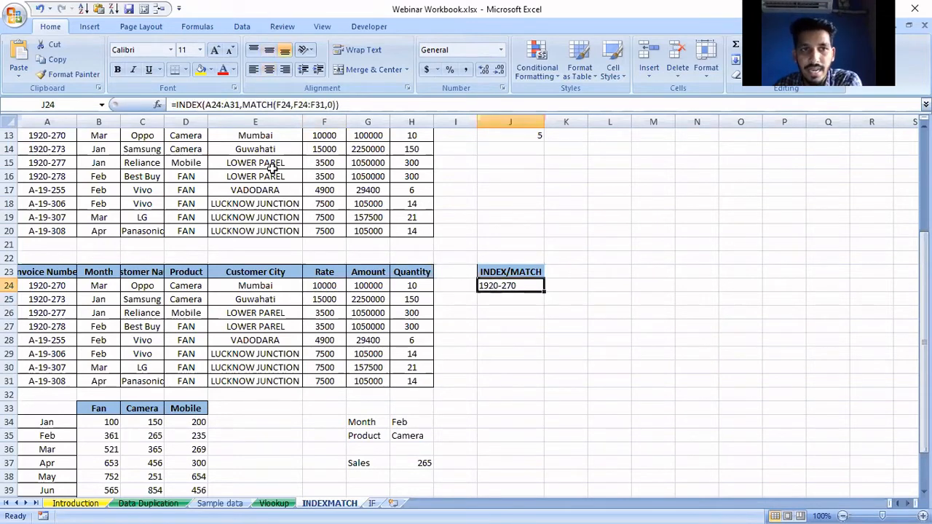
pyautogui.moveTo(57, 286); pyautogui.dragTo(56, 381)
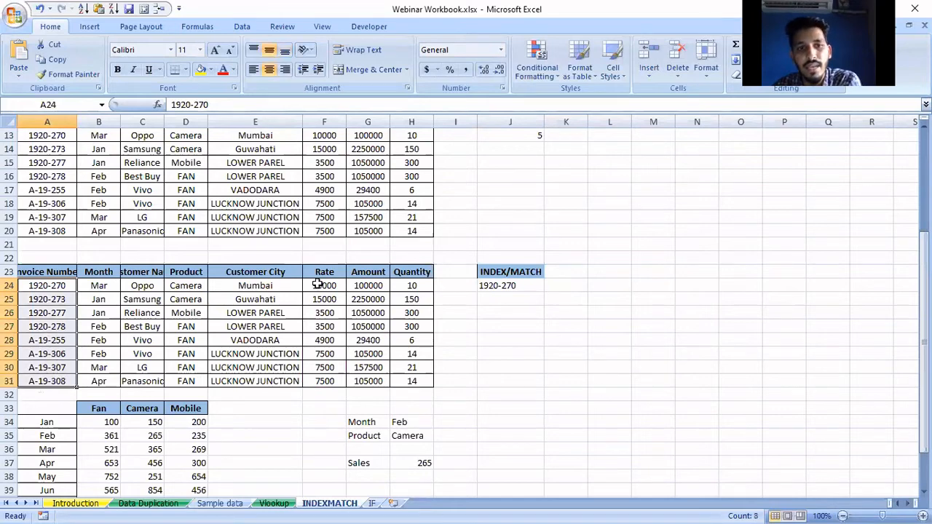
pyautogui.moveTo(320, 287); pyautogui.dragTo(320, 376)
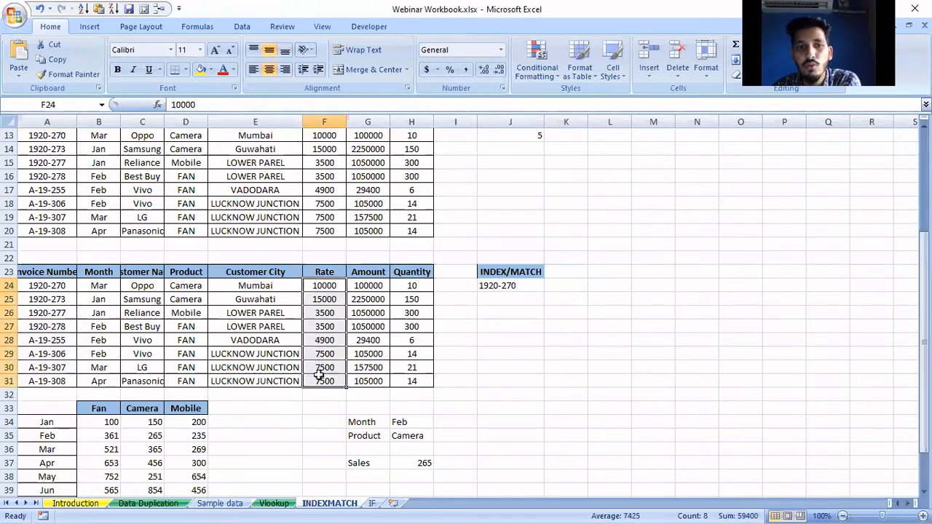
pyautogui.click(325, 290)
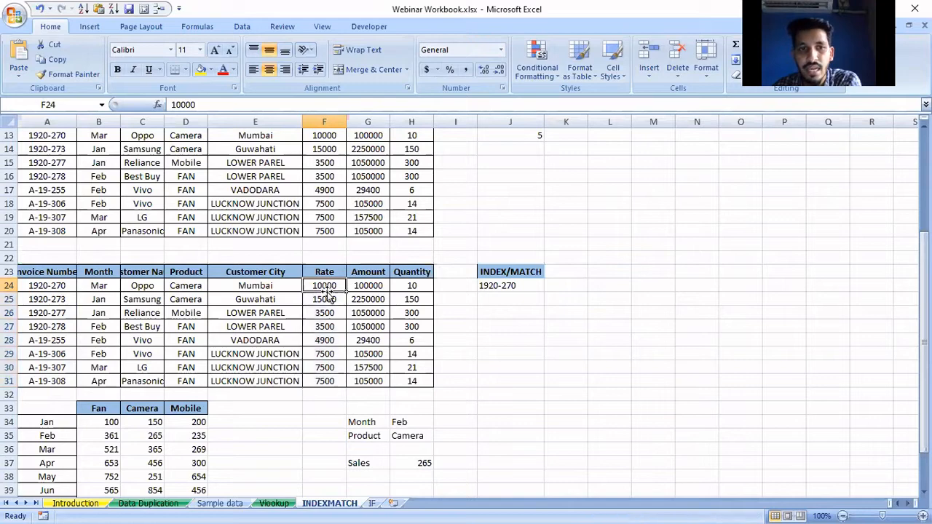
pyautogui.click(60, 290)
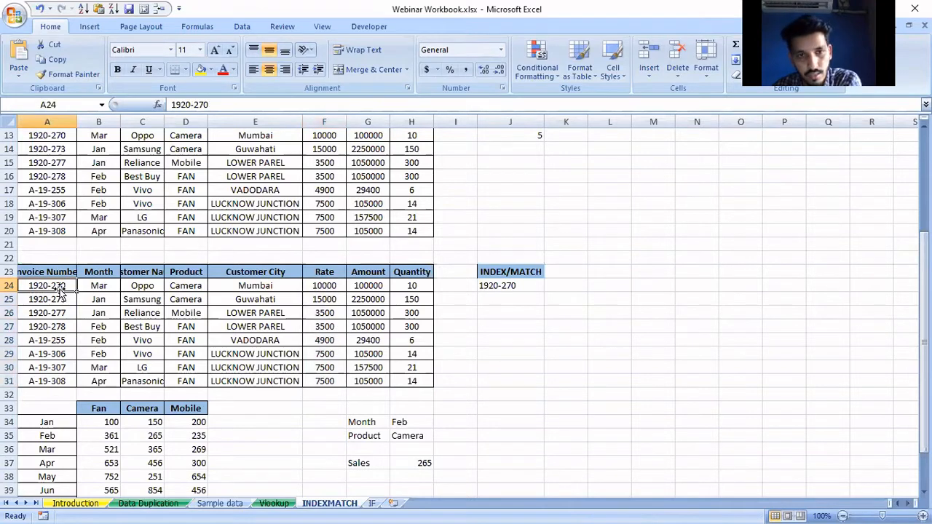
# - Fill the INDEX/MATCH formula from J24 down through J31
pyautogui.click(495, 286)
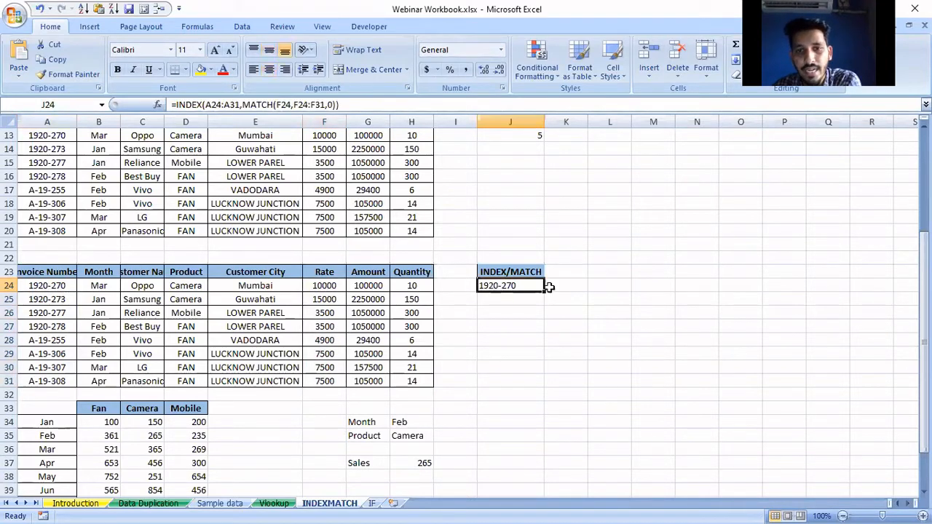
pyautogui.moveTo(545, 291); pyautogui.dragTo(544, 387)
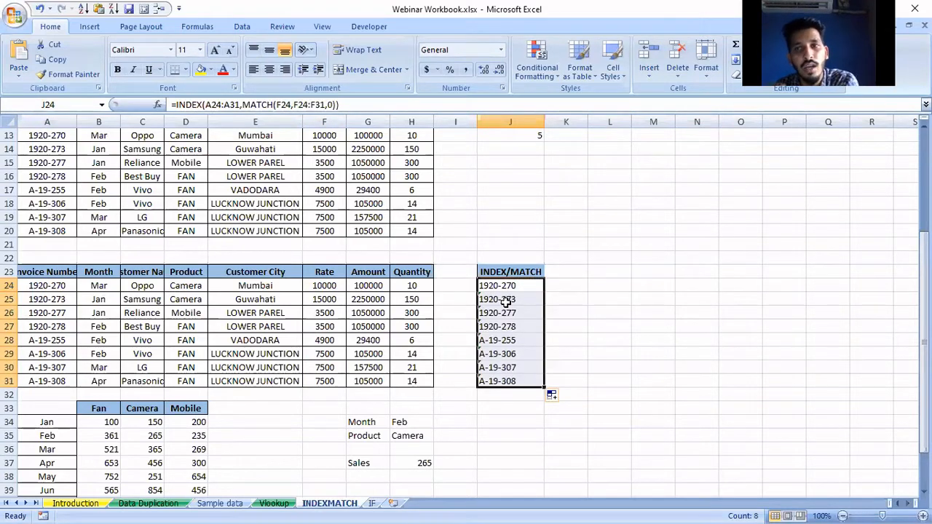
# - Check the filled INDEX/MATCH results against the Rate and Invoice Number cells in rows 25 and 26, and review the formula in J24
pyautogui.click(326, 299)
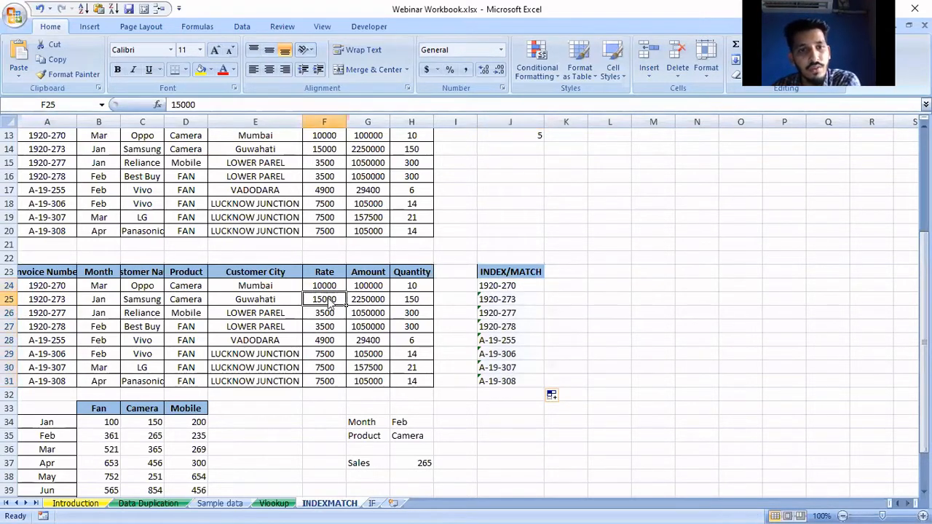
pyautogui.click(58, 301)
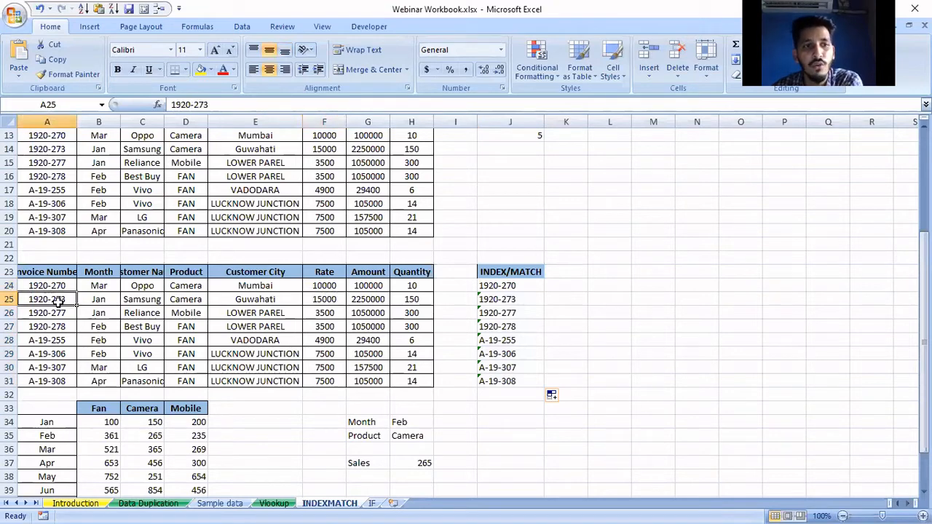
pyautogui.click(331, 313)
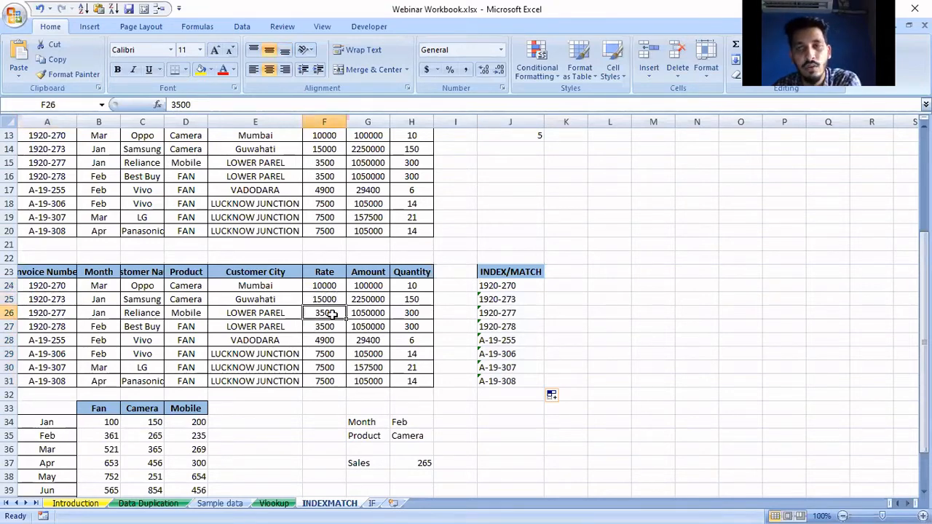
pyautogui.click(62, 312)
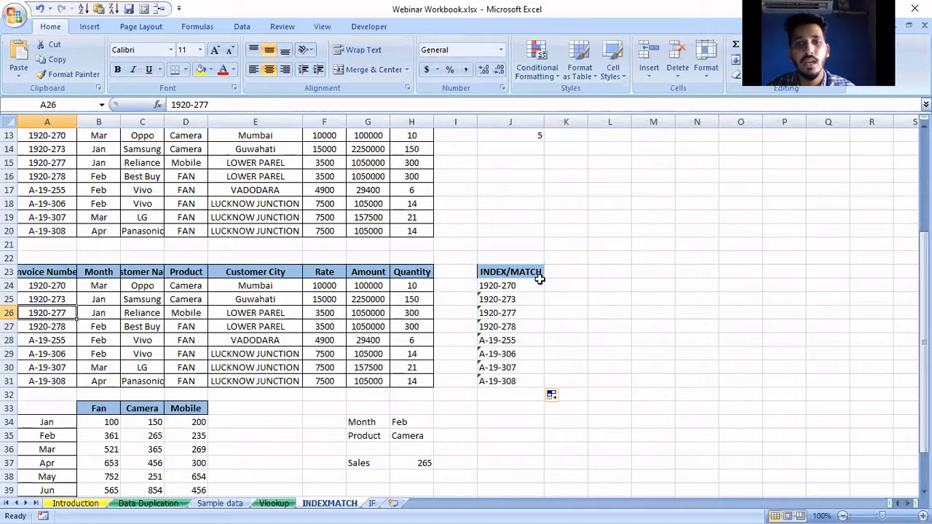
pyautogui.moveTo(325, 285); pyautogui.dragTo(336, 373)
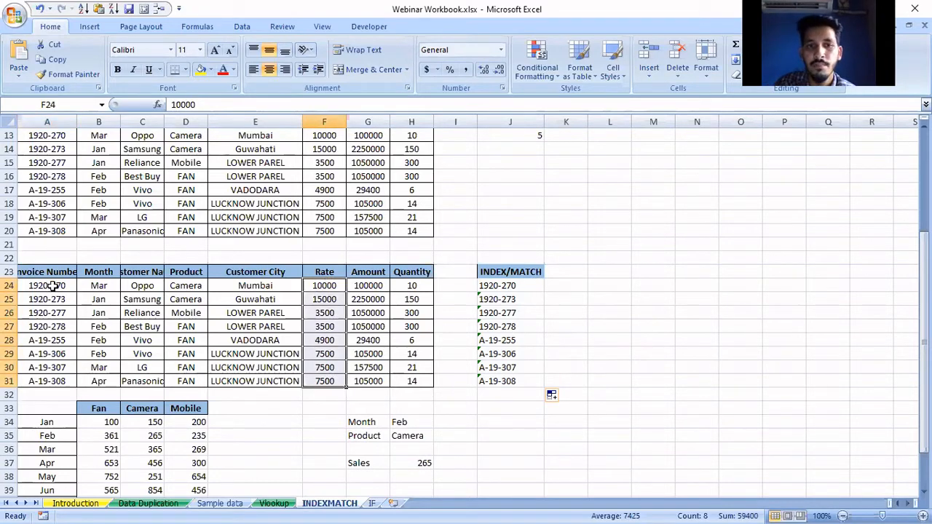
pyautogui.click(499, 286)
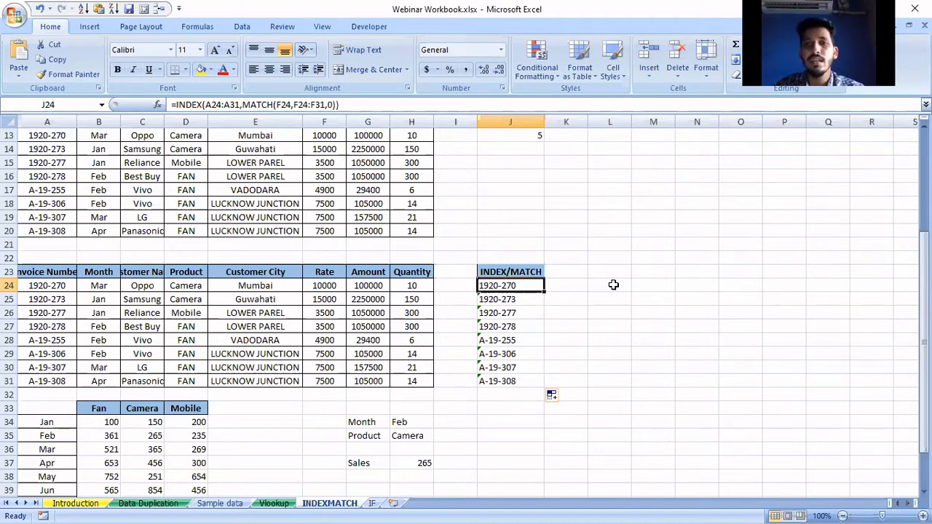
# - Switch to the slide presentation and show the IF, SUMIF, COUNTIF slide with the function syntax
pyautogui.hotkey('alt', 'Tab')
pyautogui.press('Right')
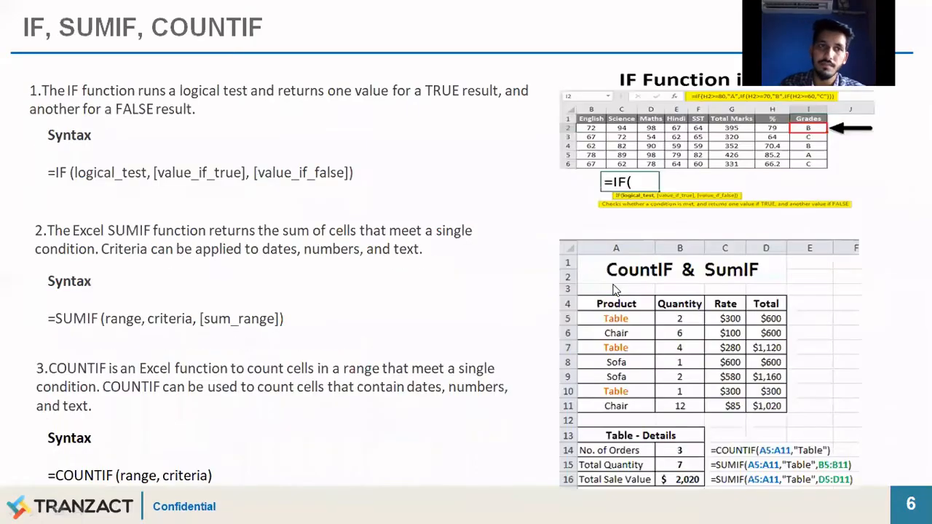
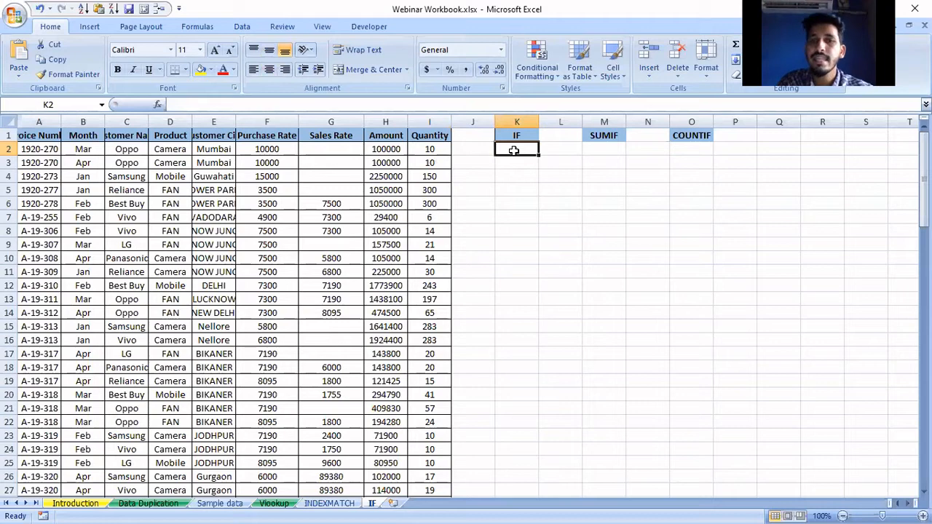
# - Enter =IF(I2>100,True,False) in K2 to test the quantity, and fill it down through K20
pyautogui.write('=IF(')
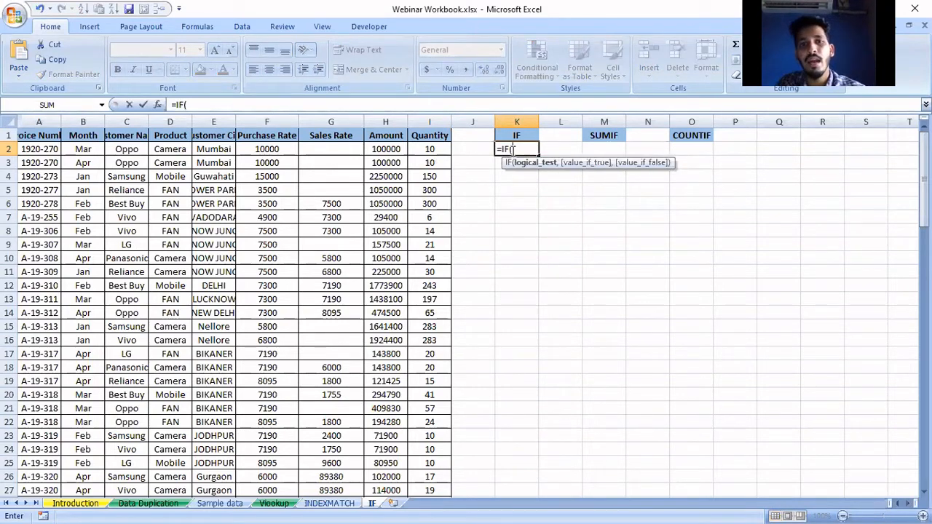
pyautogui.click(442, 150)
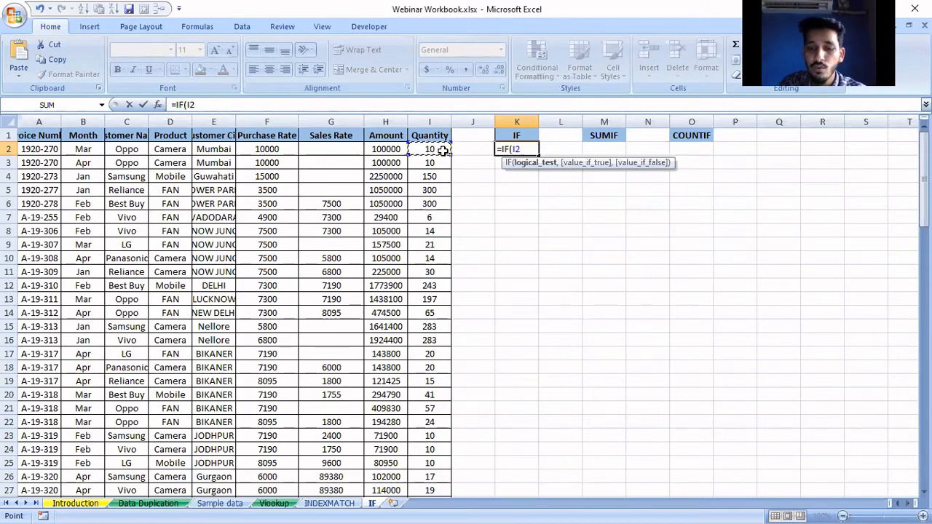
pyautogui.write('>')
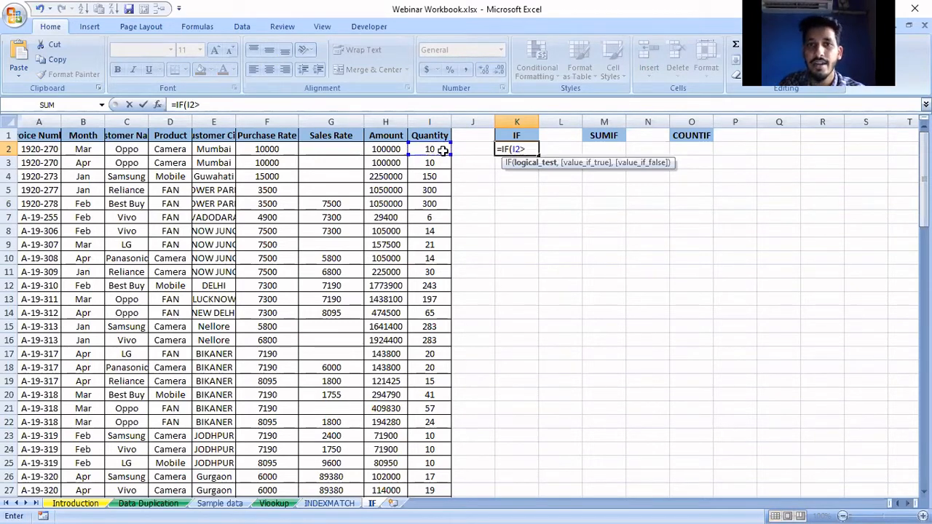
pyautogui.write('100')
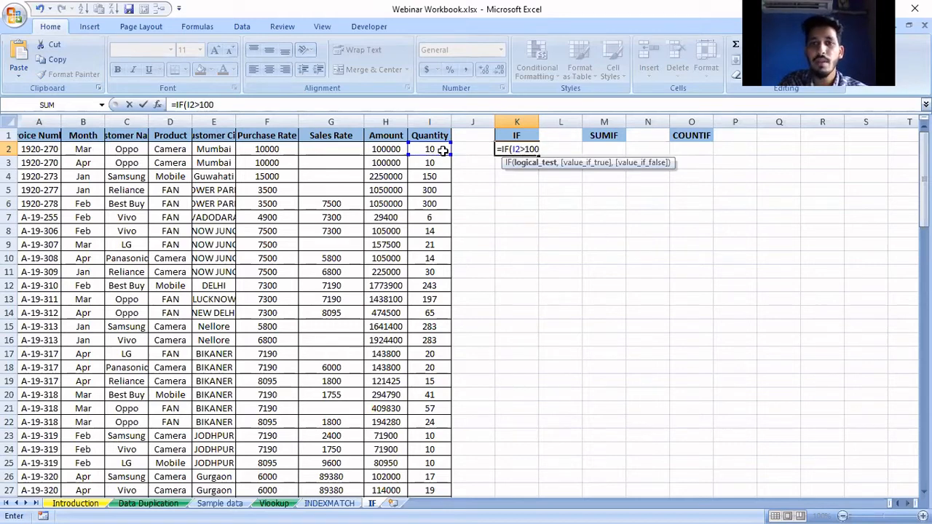
pyautogui.write(',')
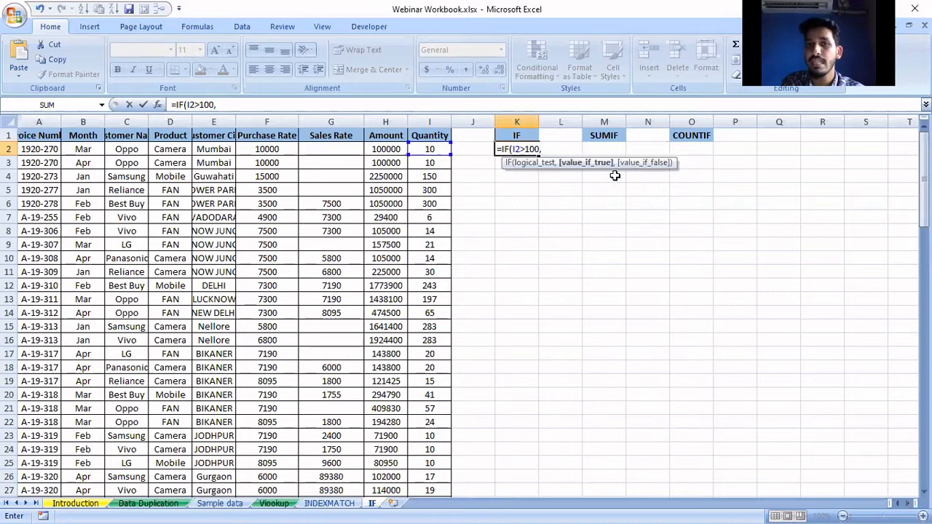
pyautogui.write('Tr')
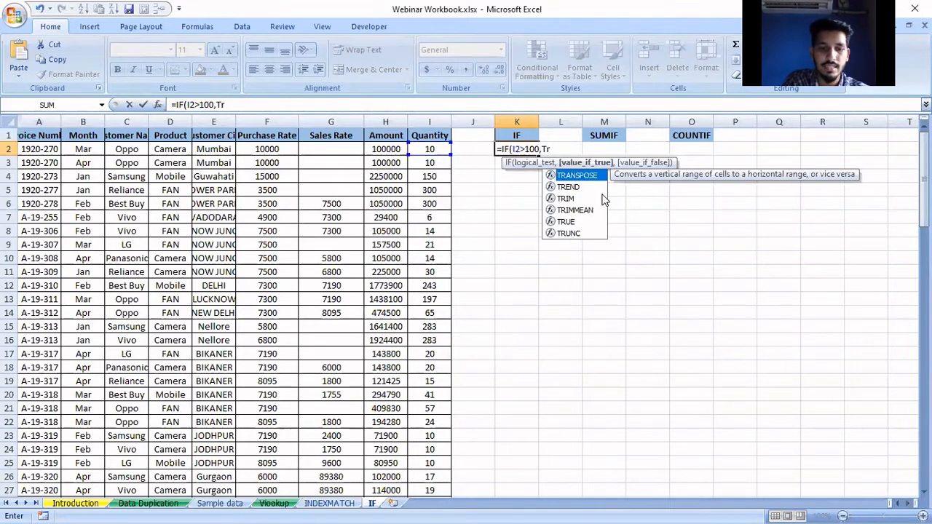
pyautogui.write('ue,')
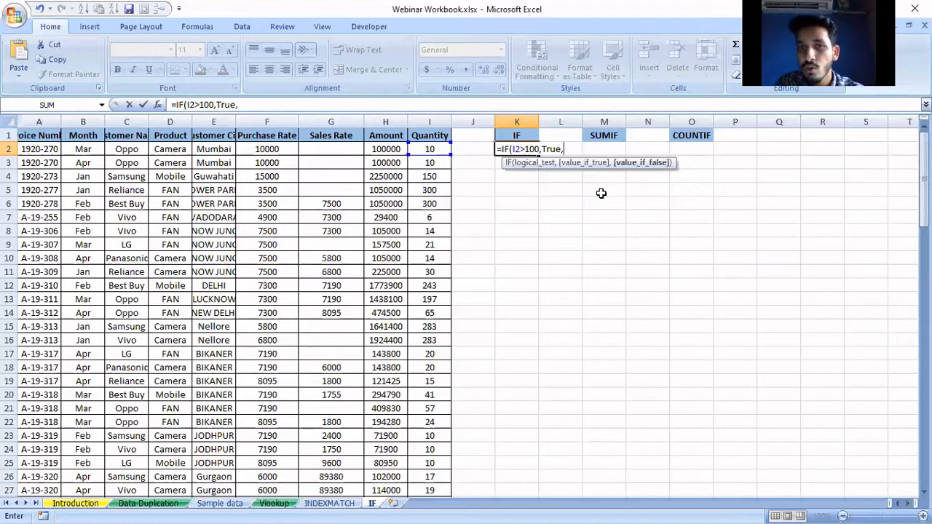
pyautogui.write('False')
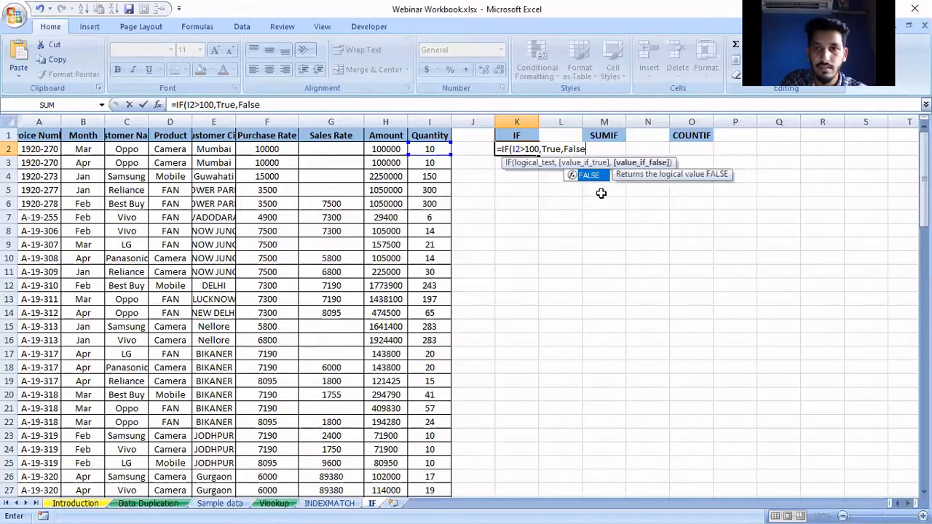
pyautogui.write(')')
pyautogui.press('Return')
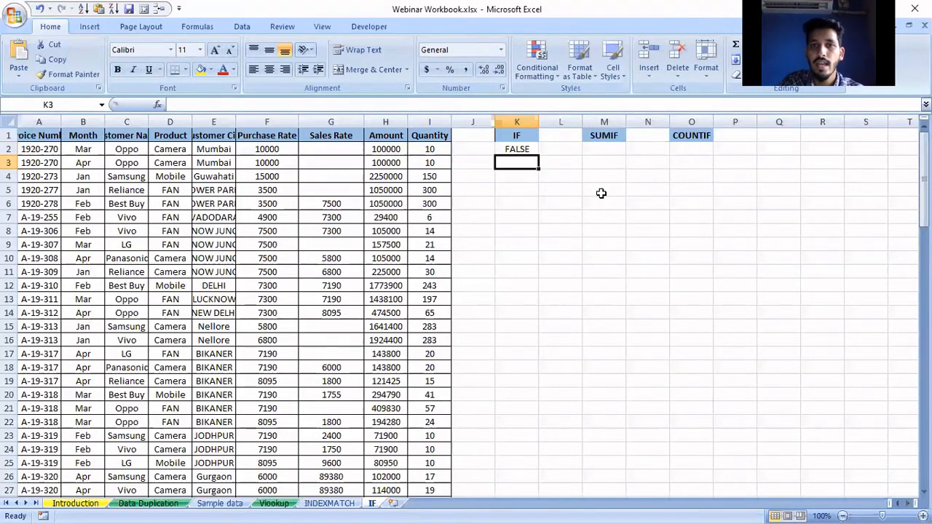
pyautogui.click(521, 149)
pyautogui.moveTo(539, 156); pyautogui.dragTo(541, 401)
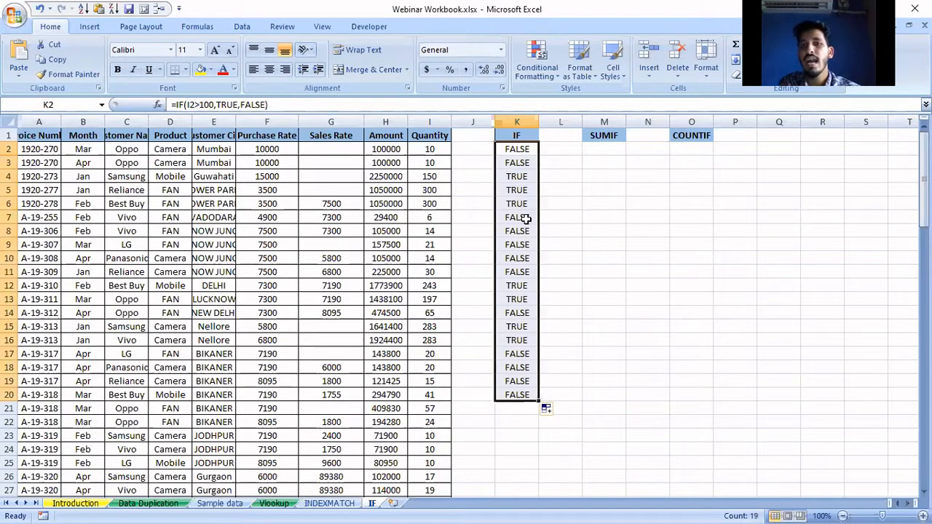
# - Review the IF results in K2 and K3 against the quantity in I2, and clear K2:K21
pyautogui.click(516, 160)
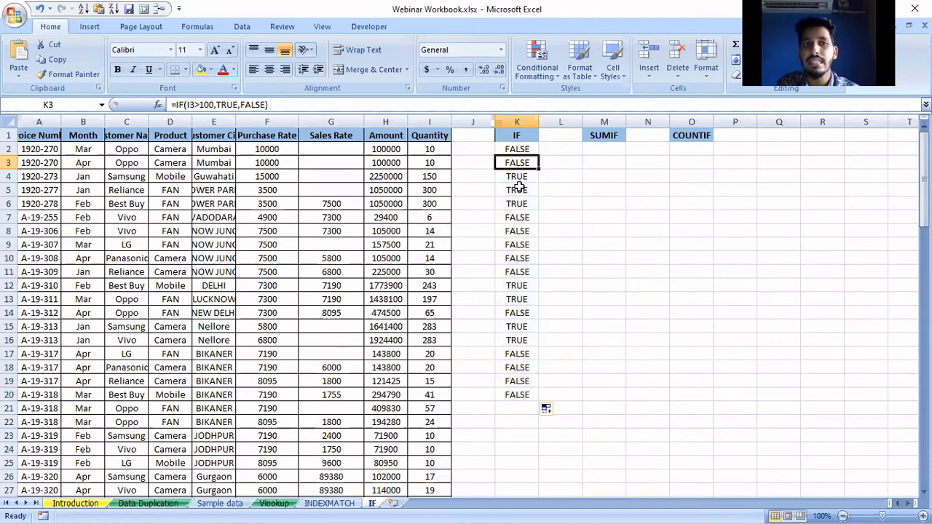
pyautogui.click(512, 152)
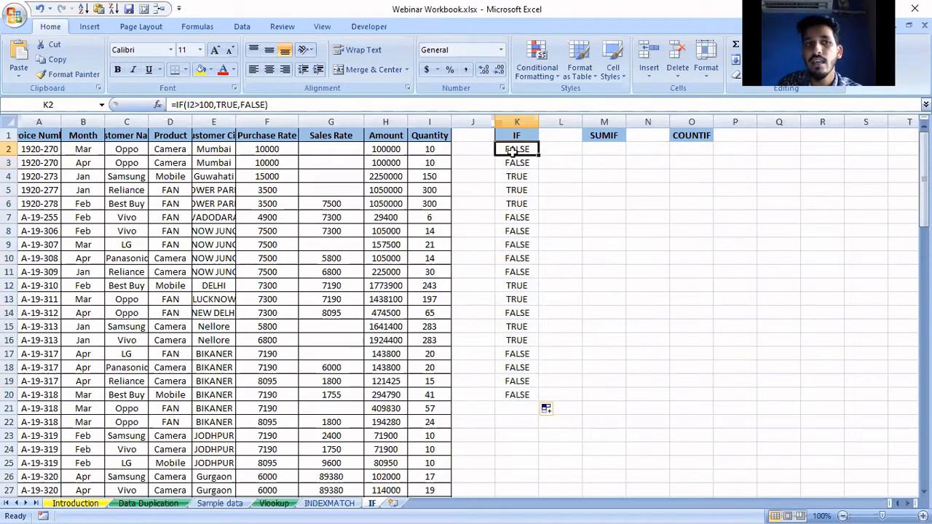
pyautogui.click(432, 150)
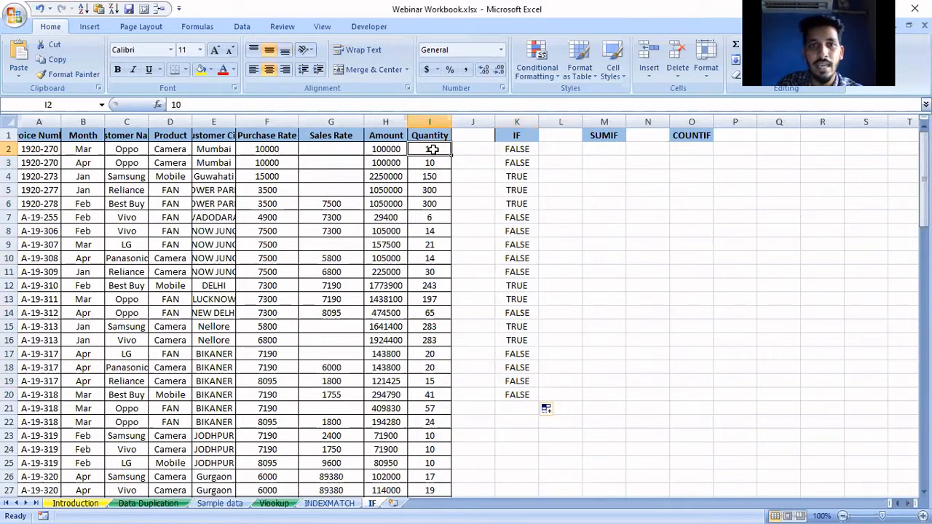
pyautogui.click(519, 148)
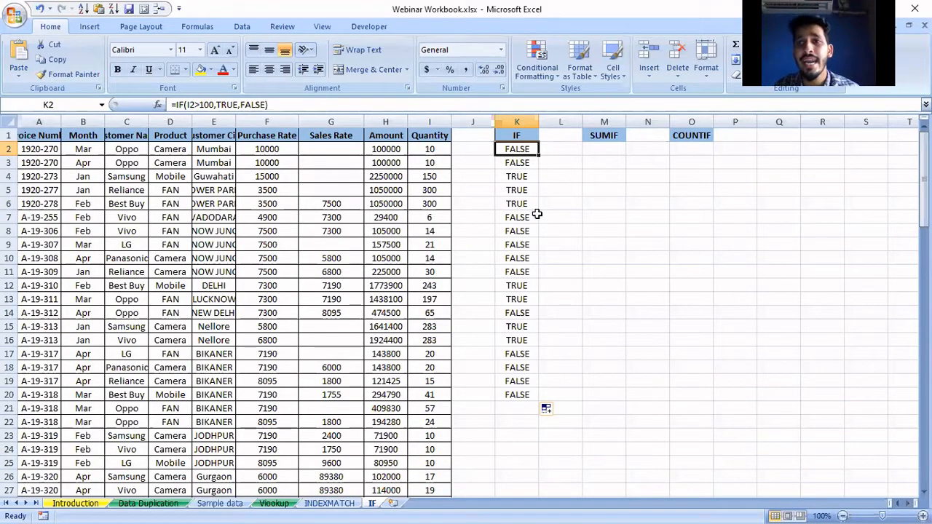
pyautogui.moveTo(513, 147); pyautogui.dragTo(528, 404)
pyautogui.press('Delete')
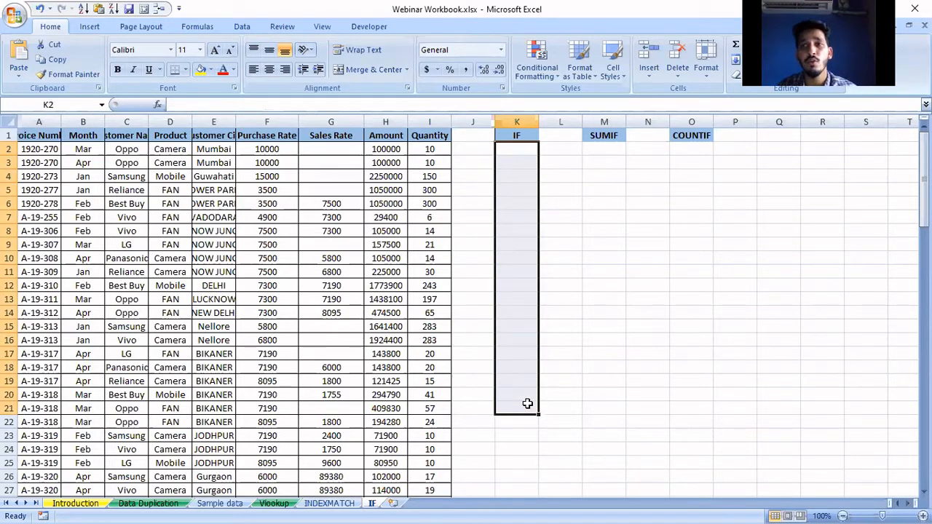
# - Examine the Purchase Rate and Sales Rate values in the first data rows, including the blank Sales Rate cells
pyautogui.click(288, 148)
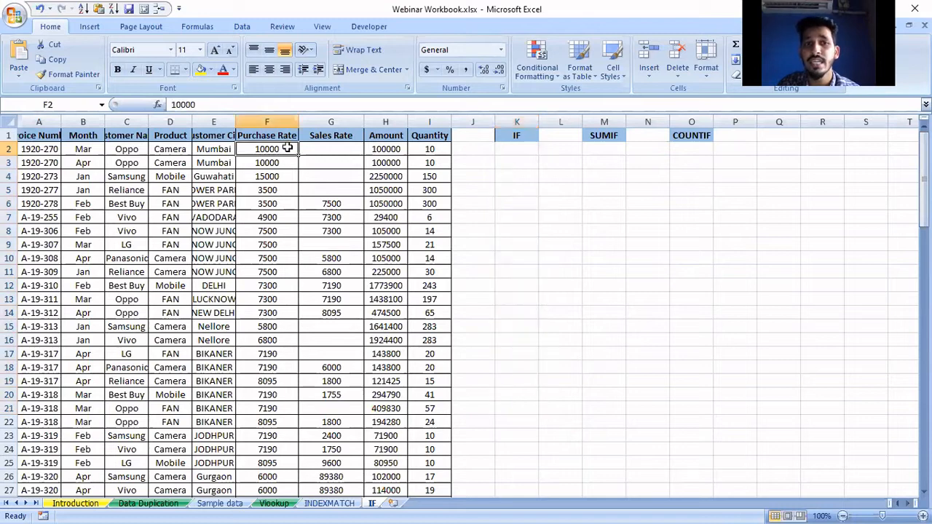
pyautogui.click(319, 149)
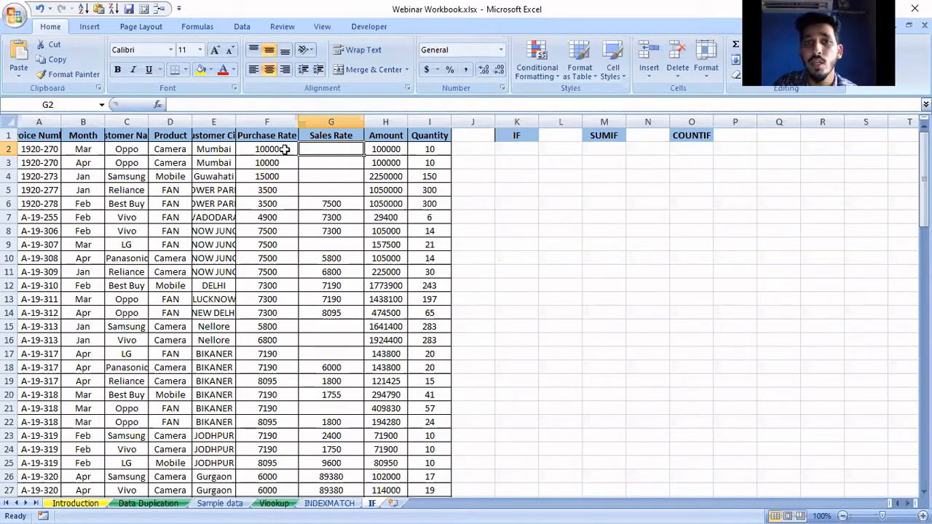
pyautogui.click(519, 154)
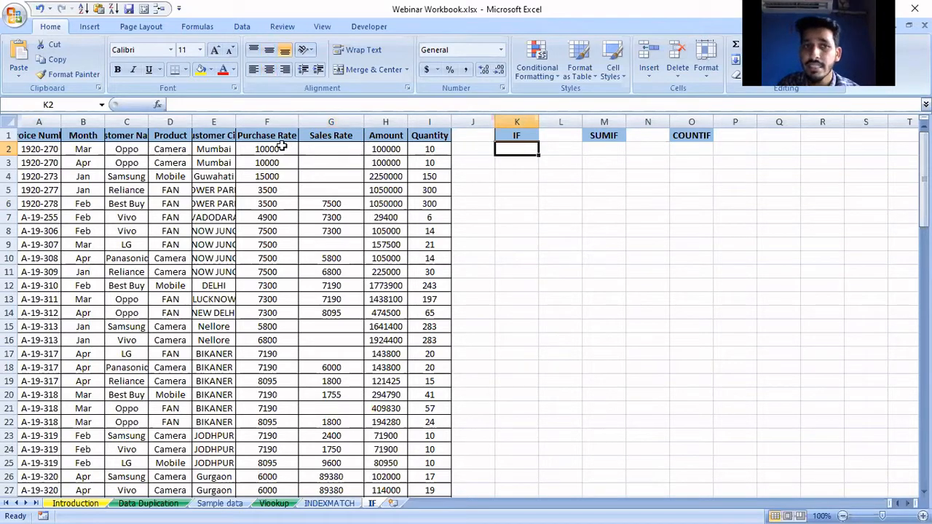
pyautogui.moveTo(280, 147); pyautogui.dragTo(279, 188)
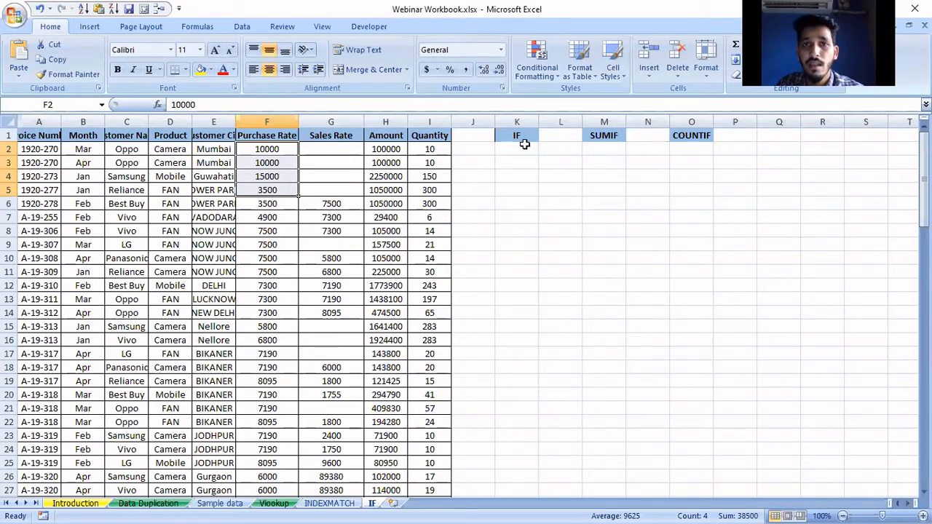
# - Enter =IF(G2="",F2,G2) in K2 to return the Purchase Rate when the Sales Rate is blank, otherwise the Sales Rate
pyautogui.click(525, 145)
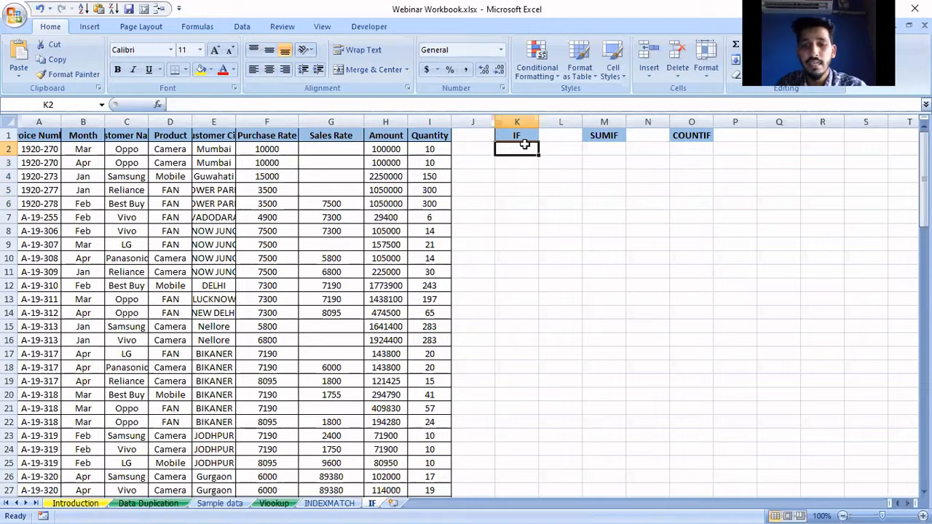
pyautogui.write('=if')
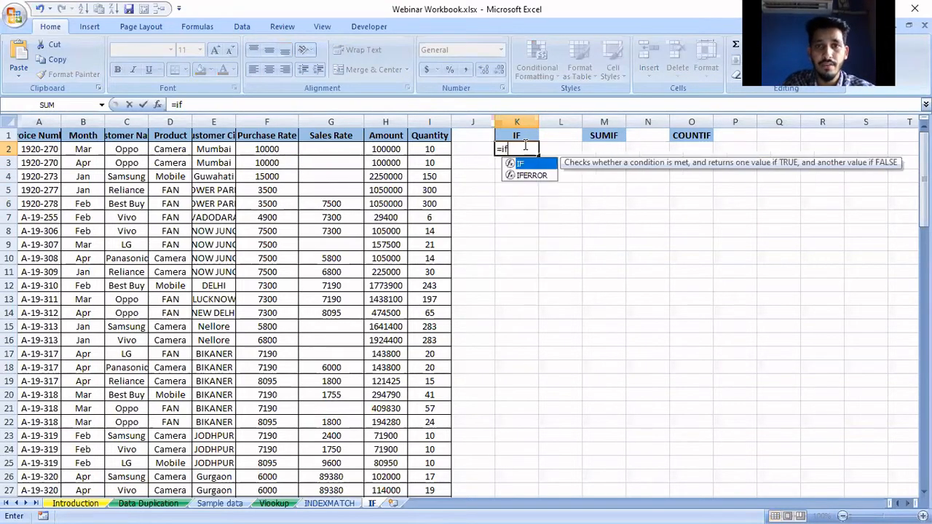
pyautogui.press('Tab')
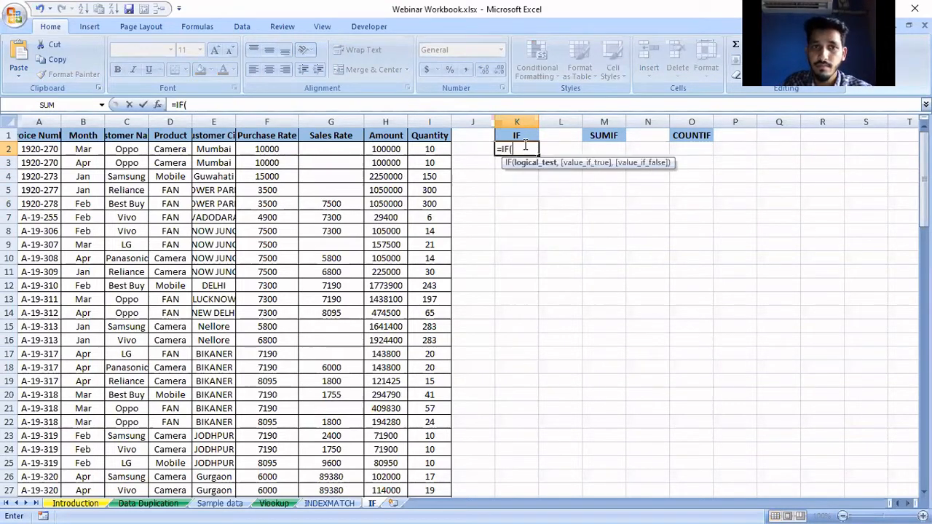
pyautogui.click(337, 149)
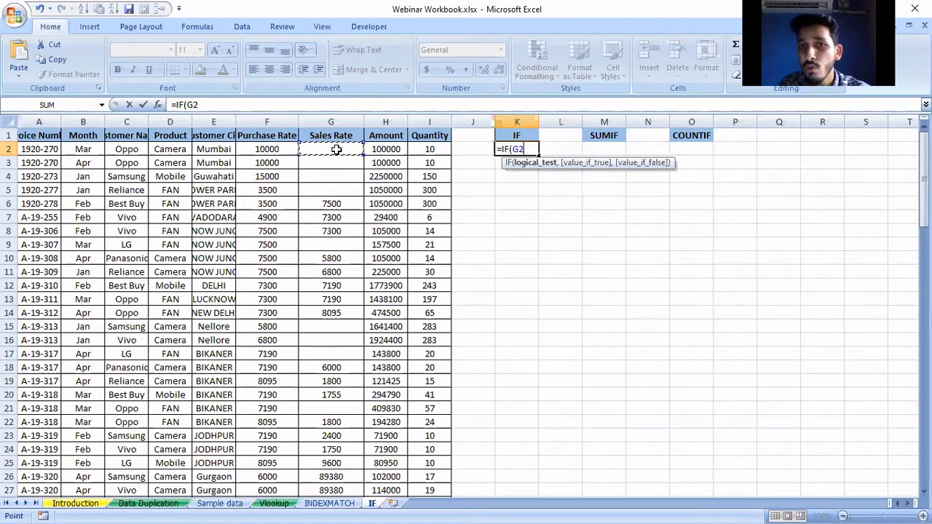
pyautogui.write('=')
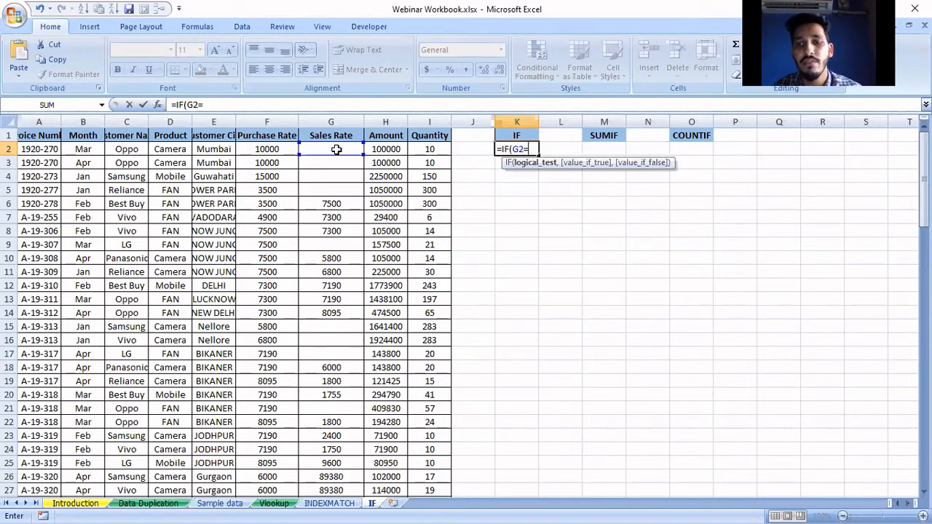
pyautogui.write('""')
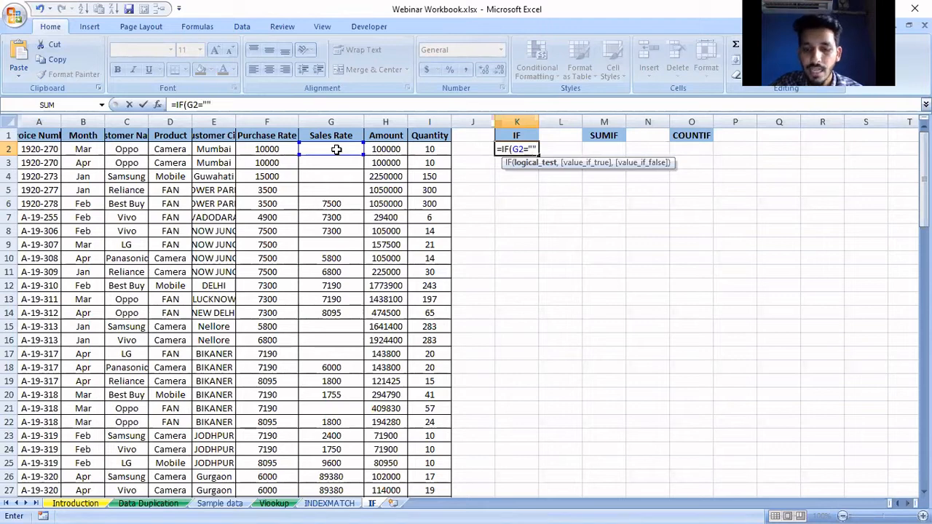
pyautogui.click(337, 149)
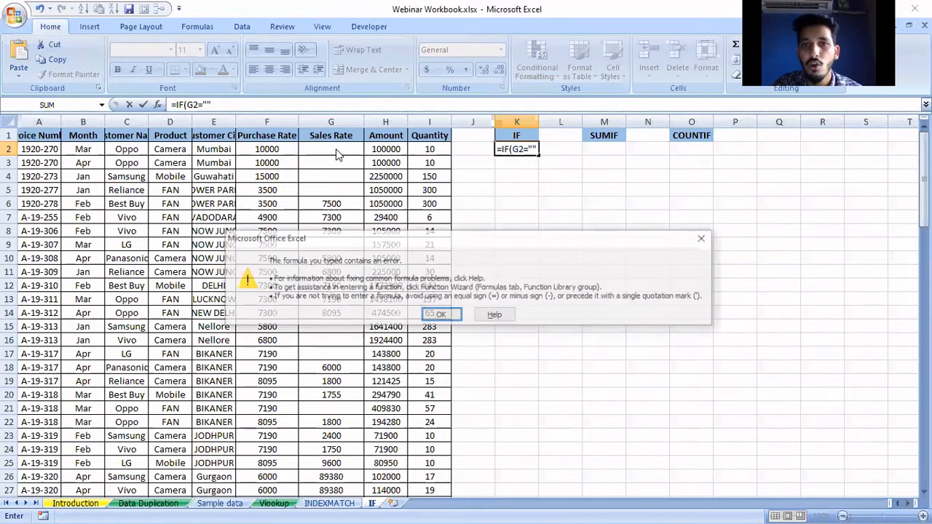
pyautogui.click(696, 239)
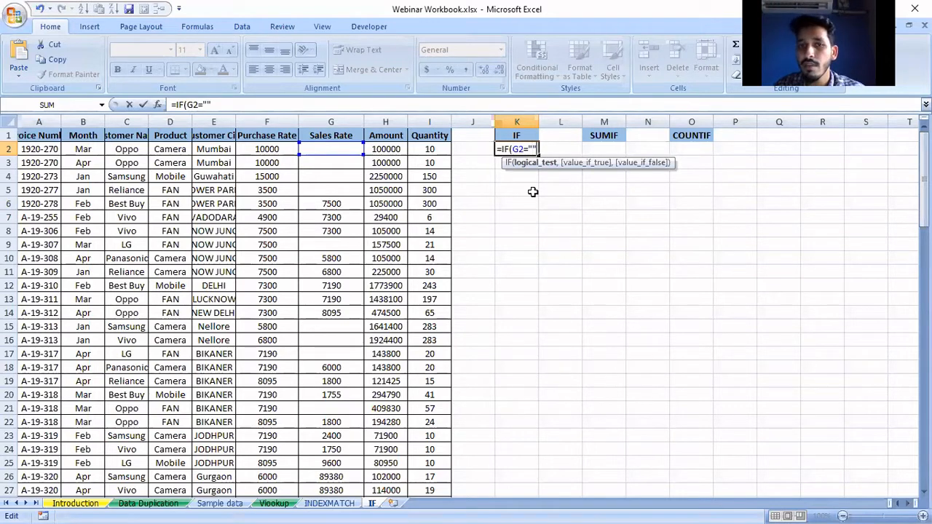
pyautogui.write(',')
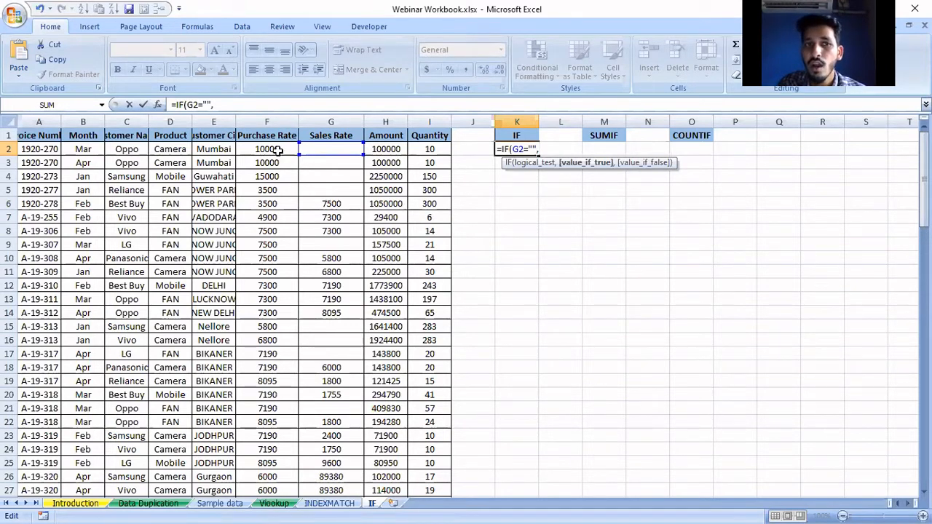
pyautogui.click(278, 148)
pyautogui.write(',')
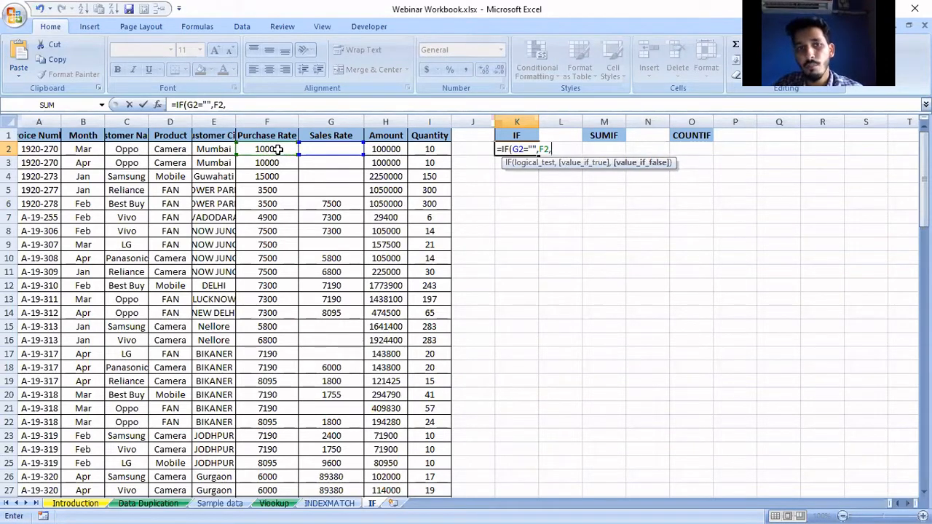
pyautogui.click(320, 148)
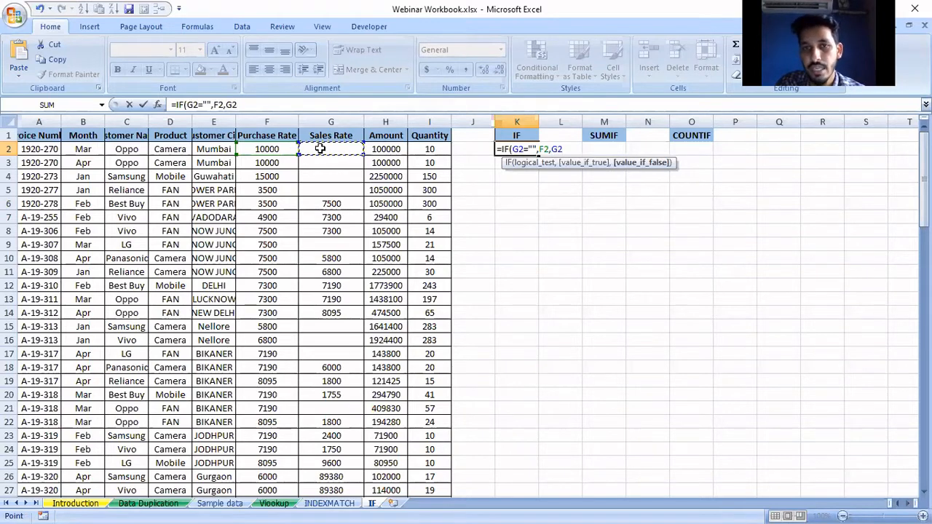
pyautogui.write(')')
pyautogui.press('Return')
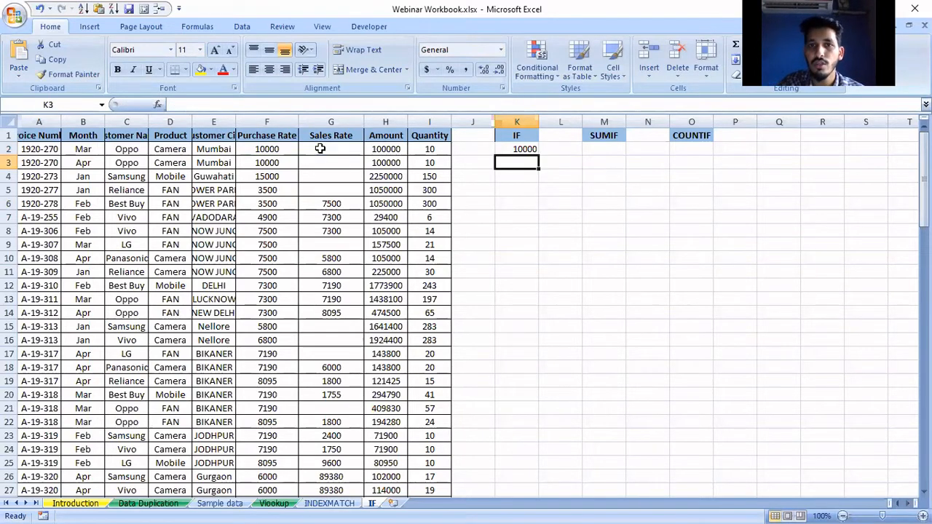
# - Fill the IF formula from K2 down through K100
pyautogui.click(522, 148)
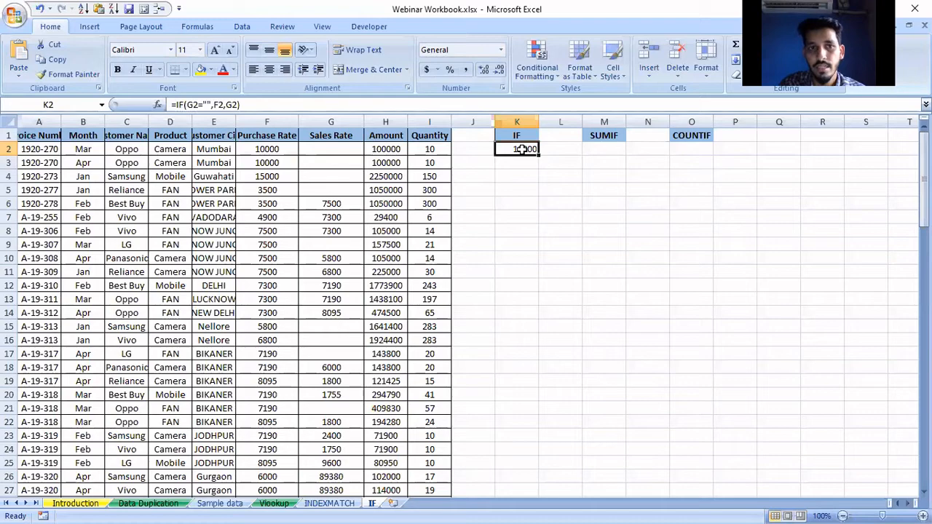
pyautogui.moveTo(537, 153); pyautogui.dragTo(519, 488)
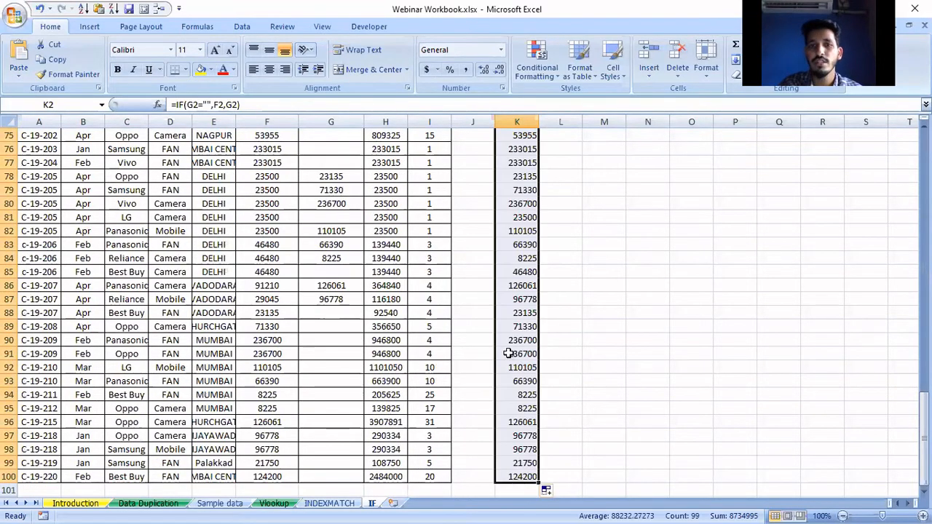
pyautogui.scroll(20, 508, 353)
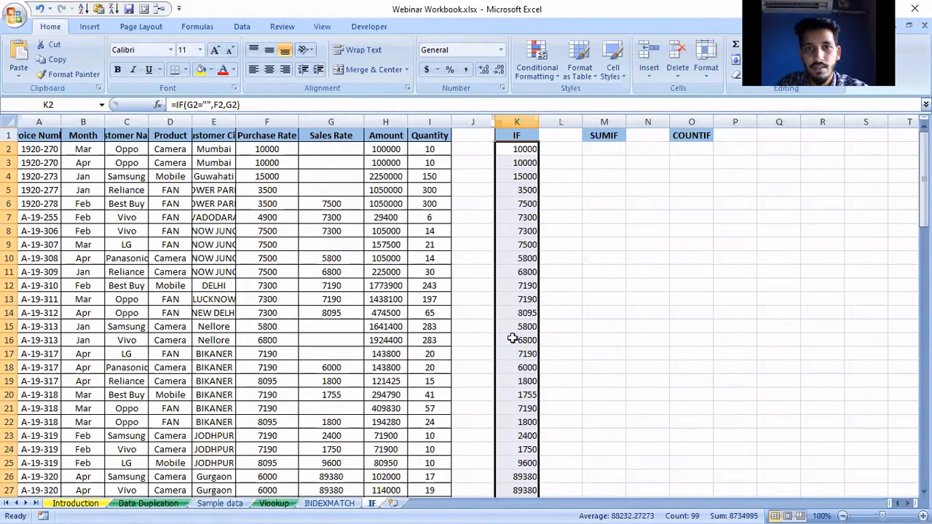
# - Check the filled IF results in column K against the blank Sales Rate cells and the Sales Rate in G6
pyautogui.click(514, 149)
pyautogui.moveTo(514, 149); pyautogui.dragTo(328, 187)
pyautogui.click(331, 206)
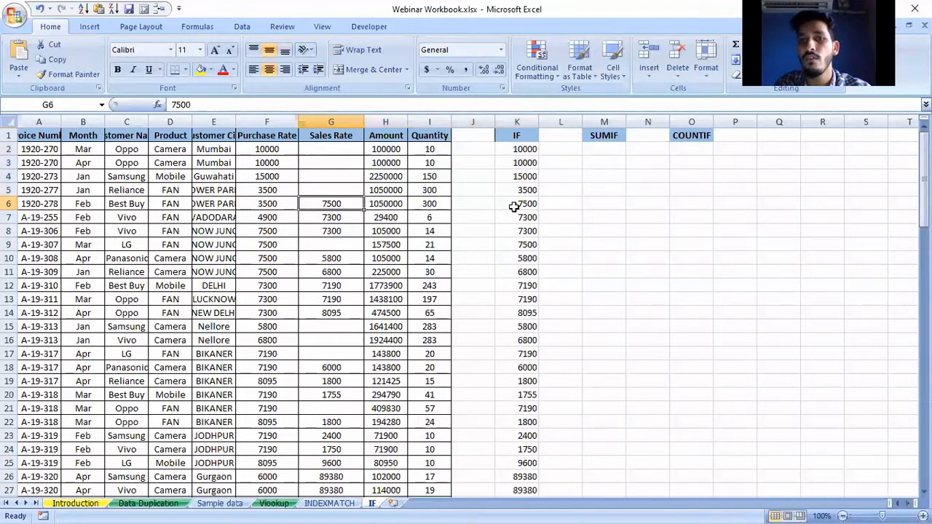
# - Review the IF formula in K2 and the Quantity values in I2:I15 that a SUMIF can total
pyautogui.click(525, 150)
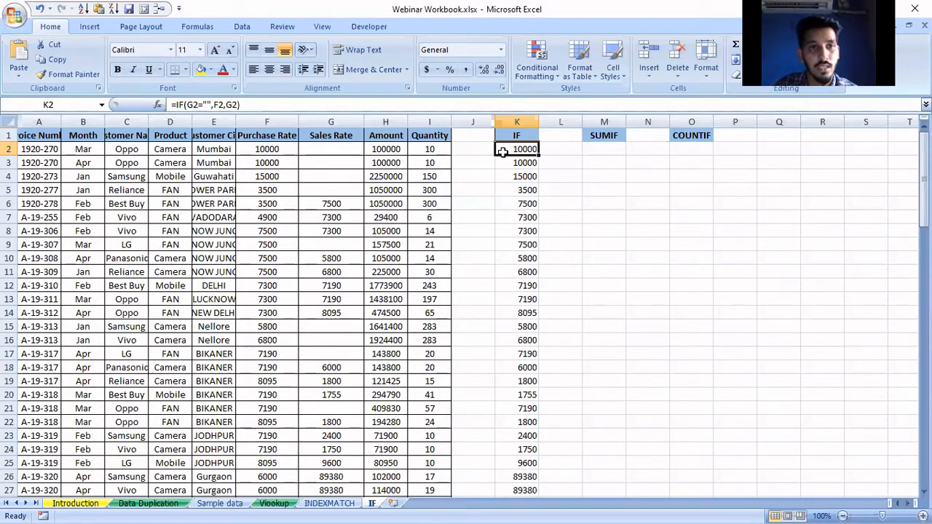
pyautogui.click(605, 148)
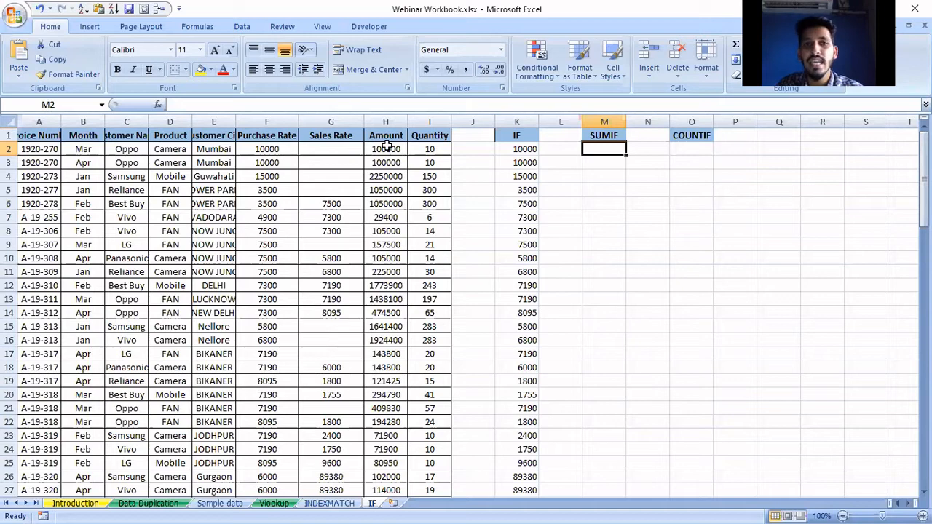
pyautogui.moveTo(431, 148); pyautogui.dragTo(431, 326)
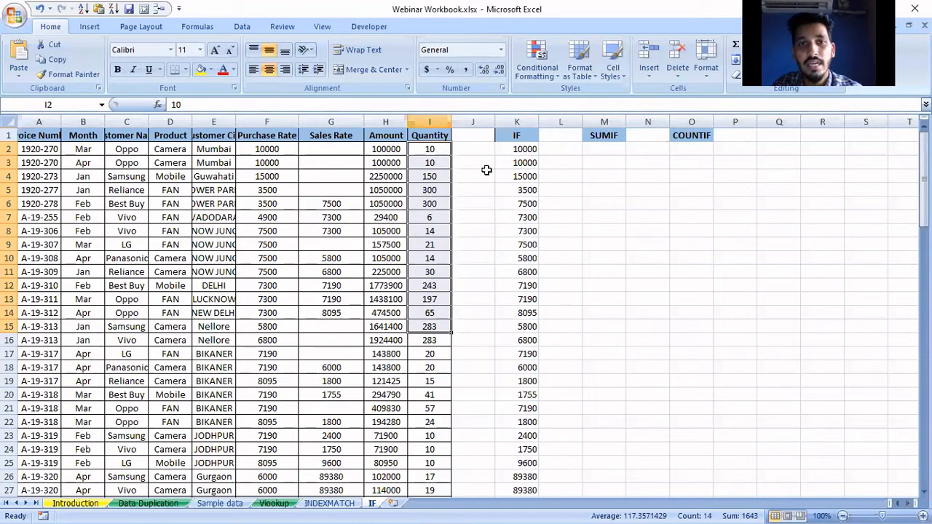
pyautogui.click(593, 149)
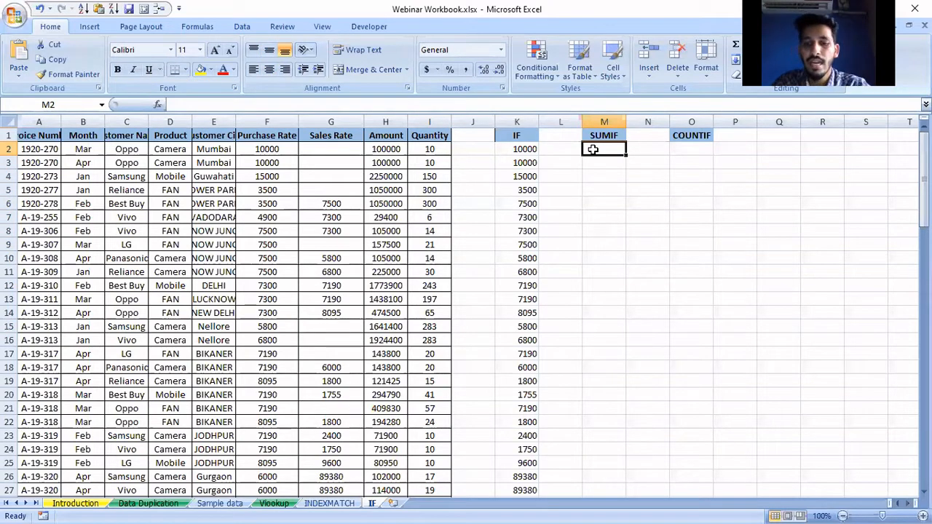
pyautogui.write('=SUMIF')
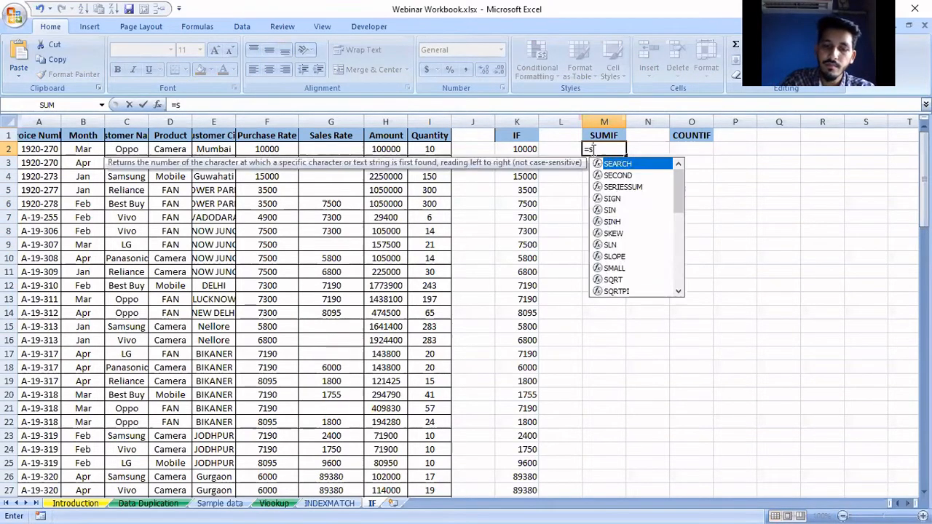
pyautogui.press('BackSpace')
pyautogui.press('BackSpace')
pyautogui.press('BackSpace')
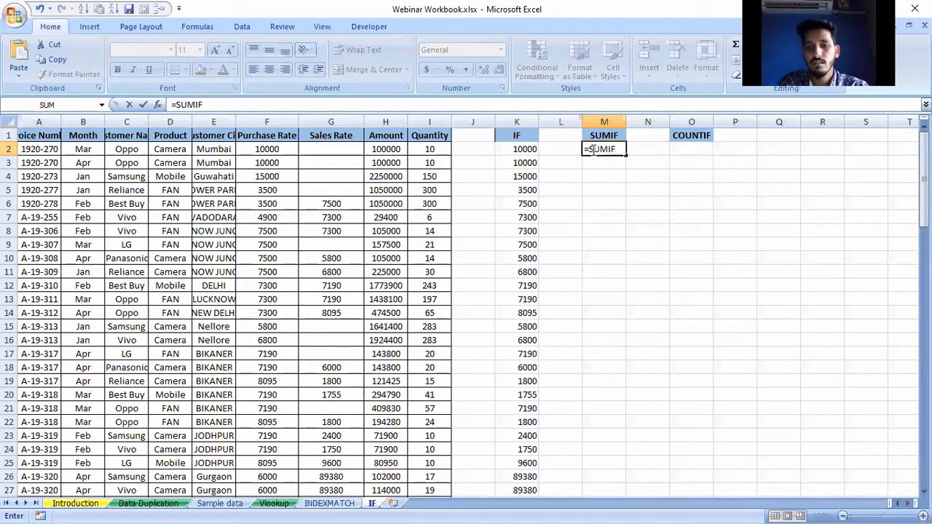
pyautogui.write('mif')
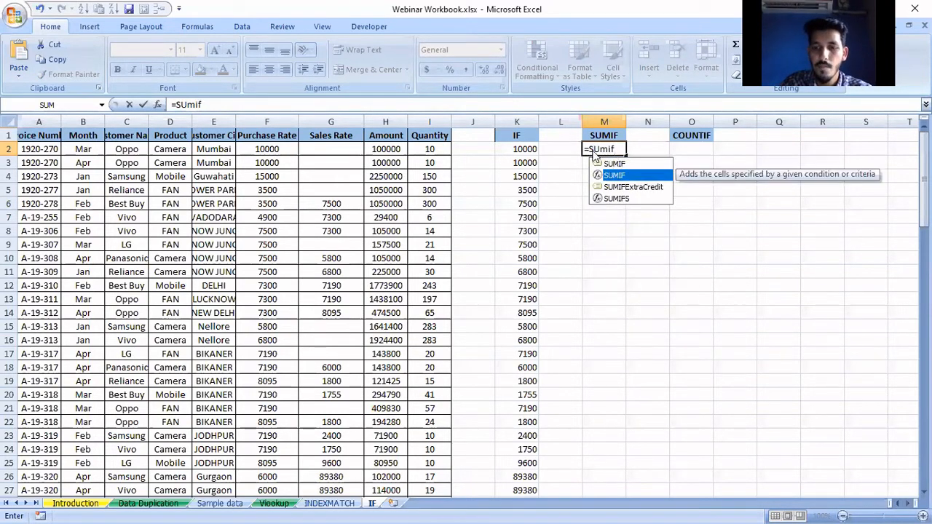
pyautogui.press('Escape')
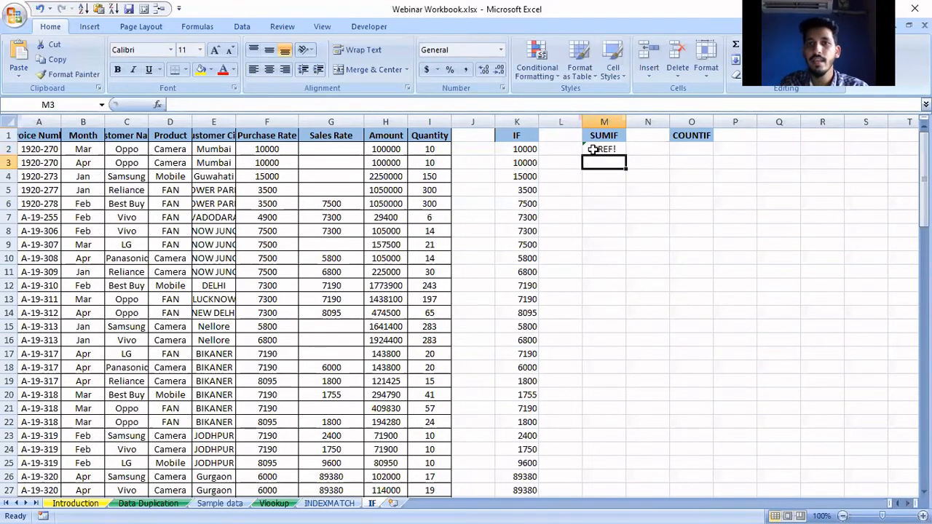
pyautogui.press('Escape')
# - Enter =SUMIF(B:B,"Feb",I:I) in M2 to total the Quantity for February
pyautogui.write('=sumif')
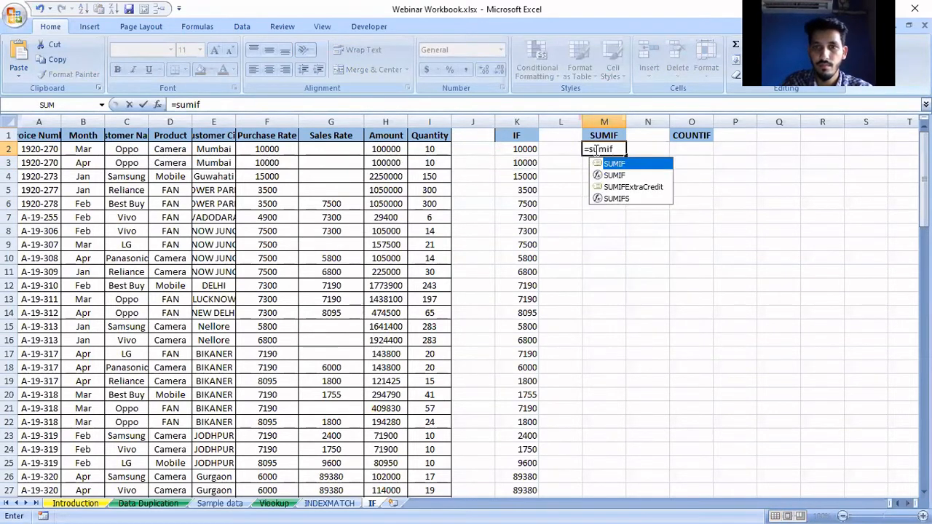
pyautogui.press('Tab')
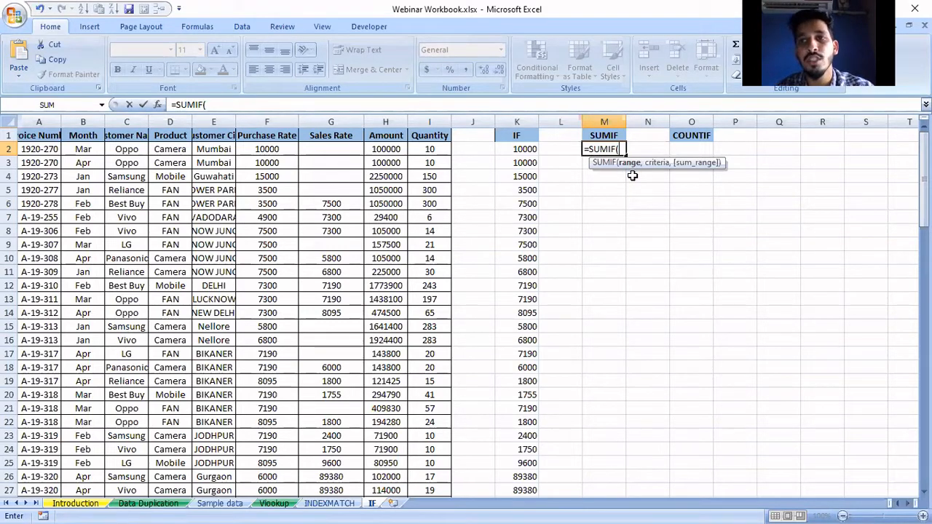
pyautogui.click(83, 117)
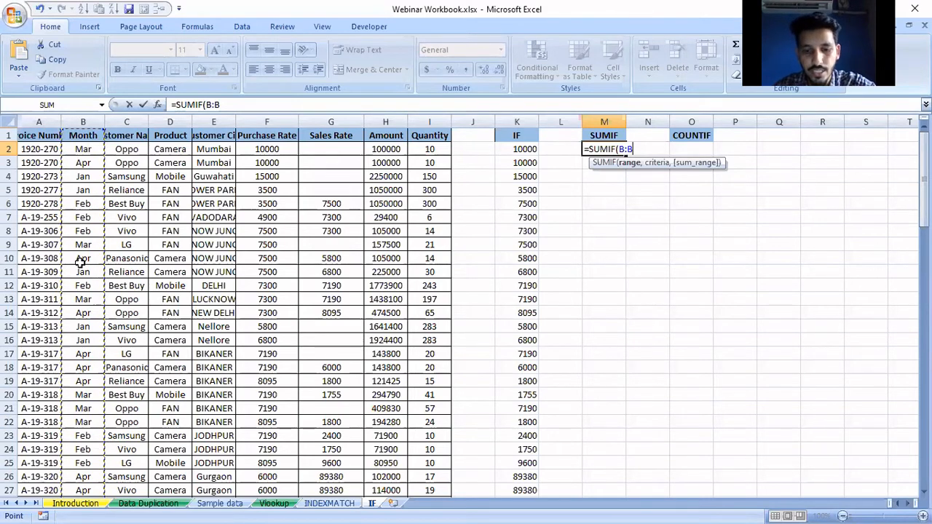
pyautogui.write(',')
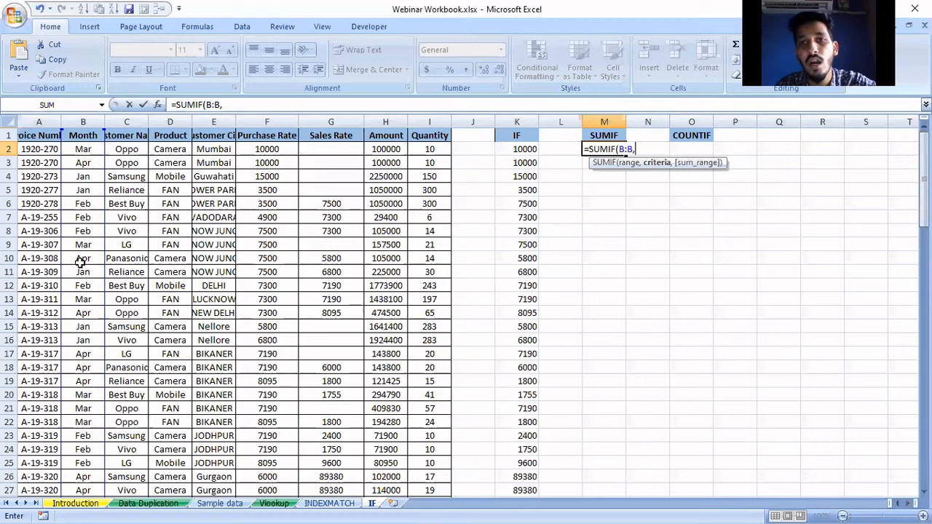
pyautogui.write('"')
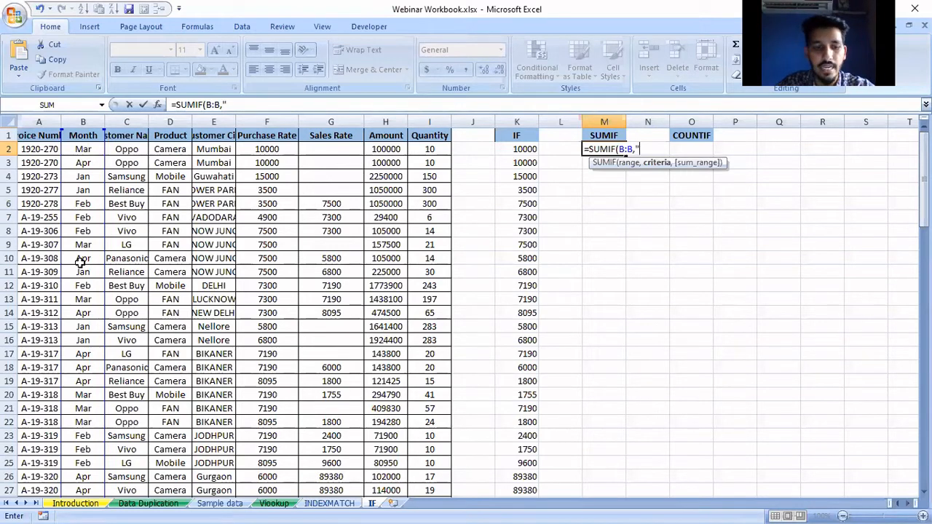
pyautogui.write('Feb"')
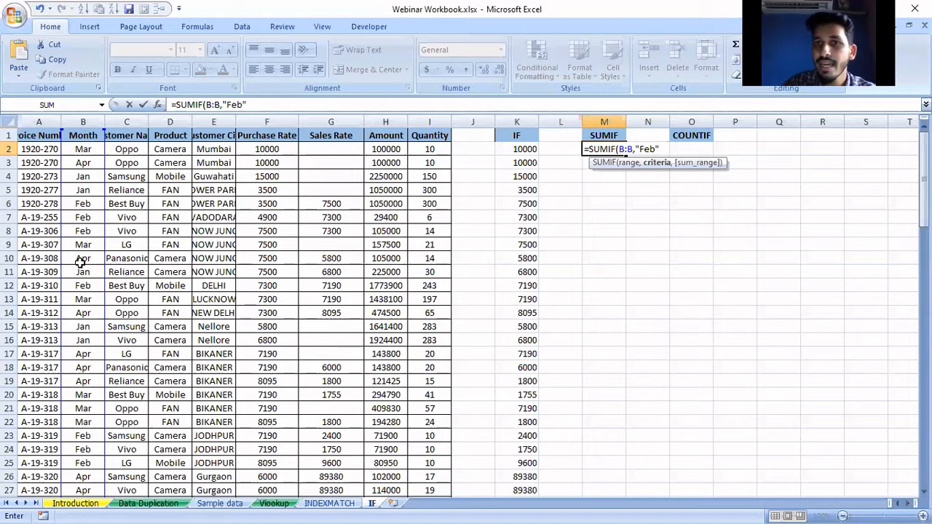
pyautogui.write(',')
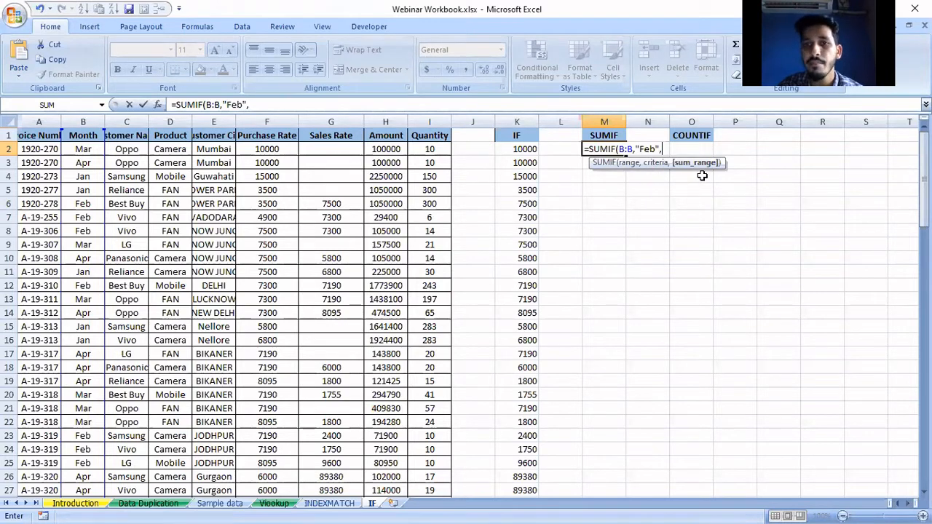
pyautogui.click(431, 123)
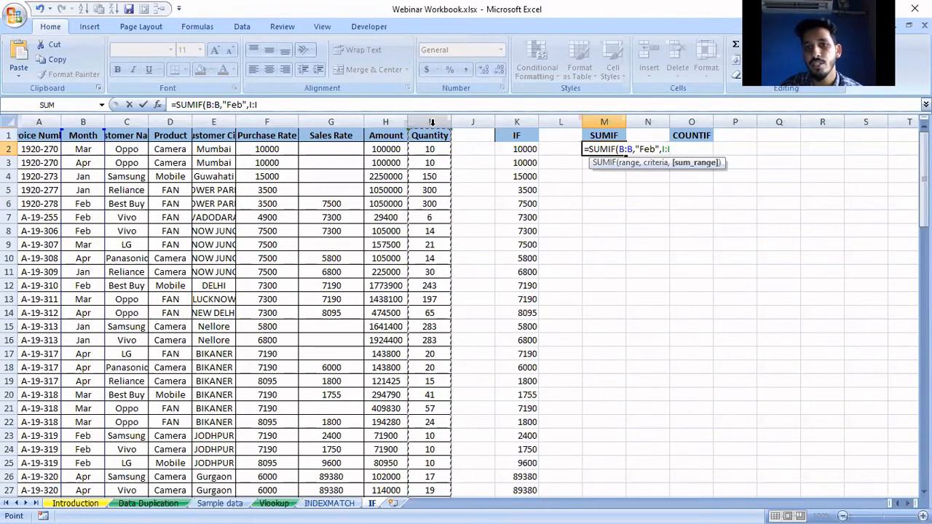
pyautogui.write(')')
pyautogui.press('Return')
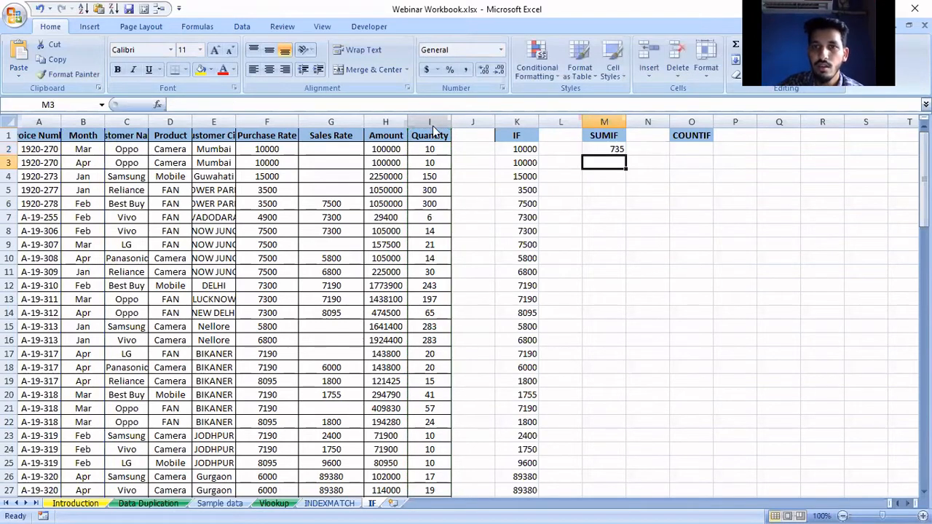
# - Check the SUMIF formula and result in M2 against the Month and Quantity data rows
pyautogui.click(605, 150)
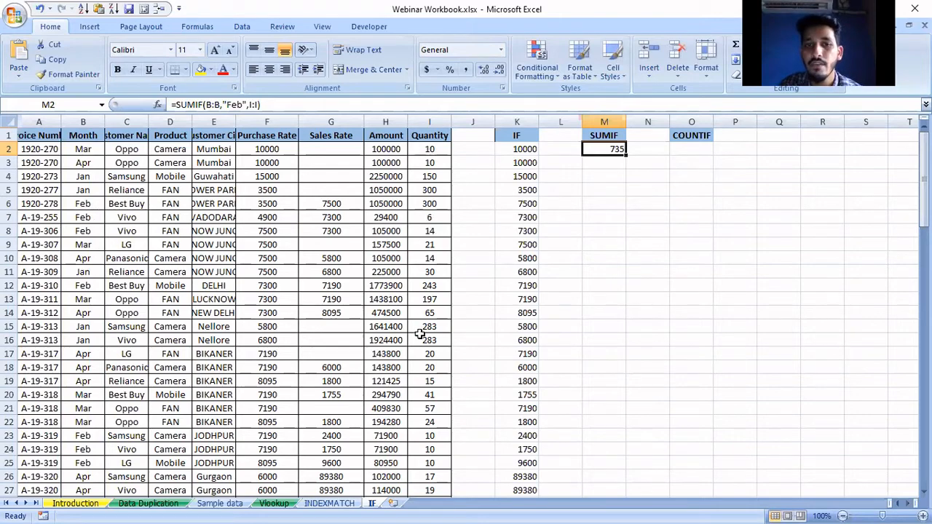
pyautogui.scroll(-7, 421, 334)
pyautogui.scroll(7, 420, 334)
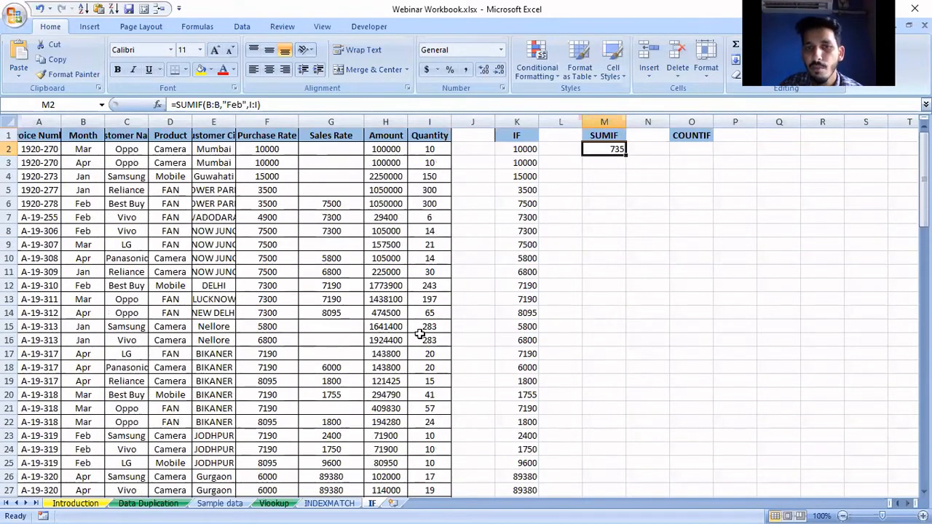
pyautogui.scroll(-4, 420, 333)
pyautogui.scroll(4, 420, 334)
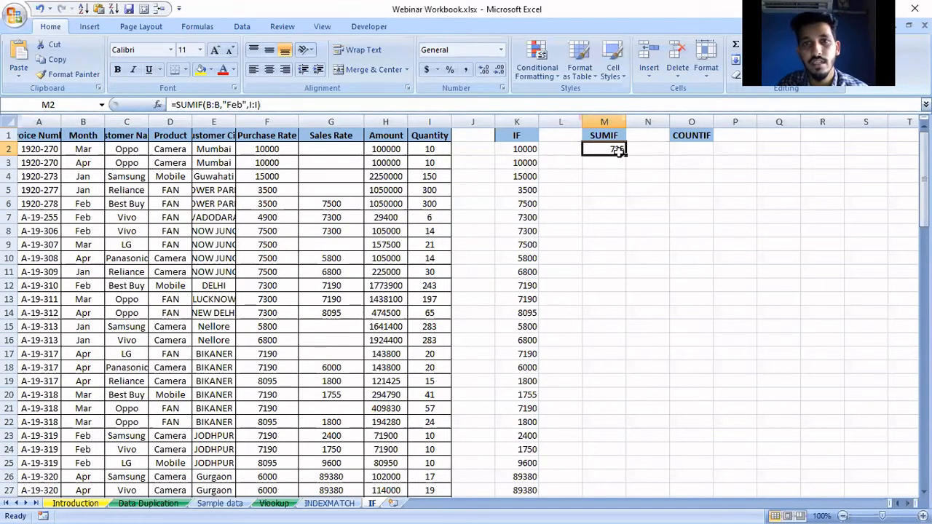
# - Enter =COUNTIF(I:I,"Feb") in O2 under the COUNTIF heading
pyautogui.click(683, 147)
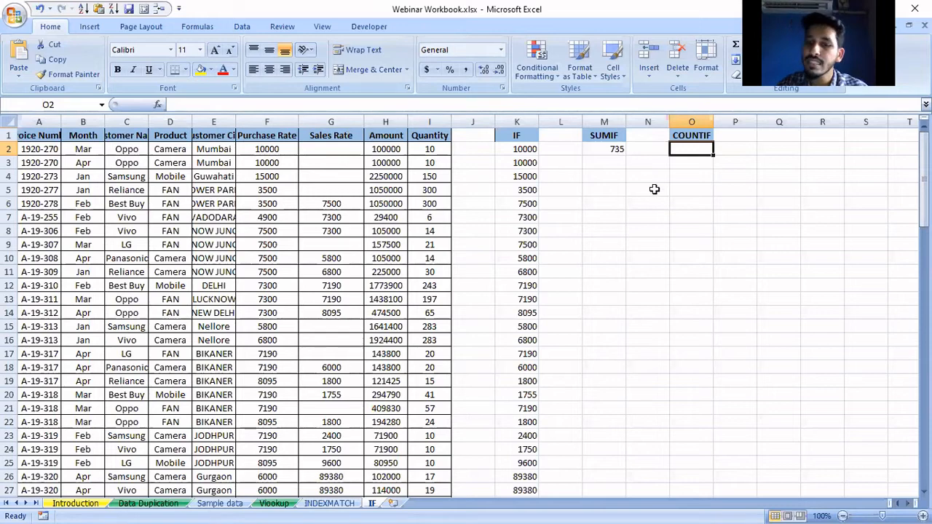
pyautogui.write('=coun')
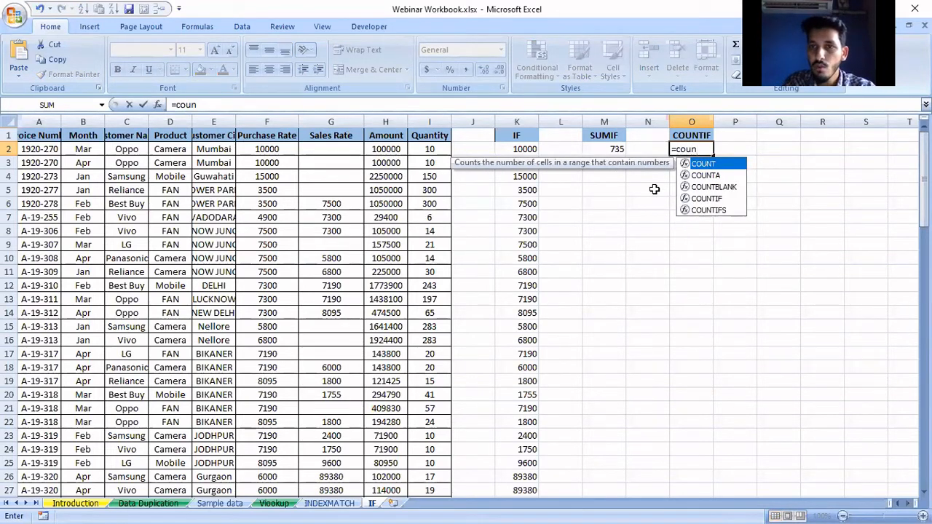
pyautogui.press('Down')
pyautogui.press('Down')
pyautogui.press('Down')
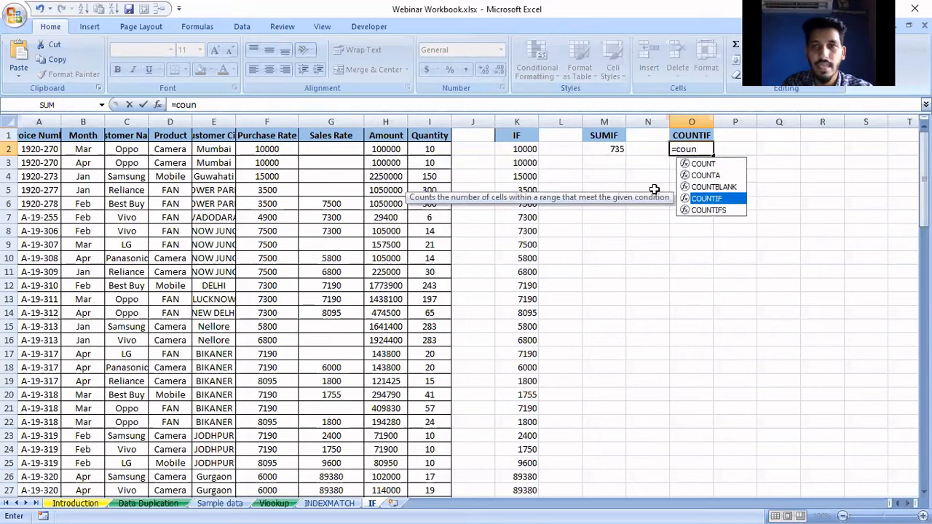
pyautogui.press('Tab')
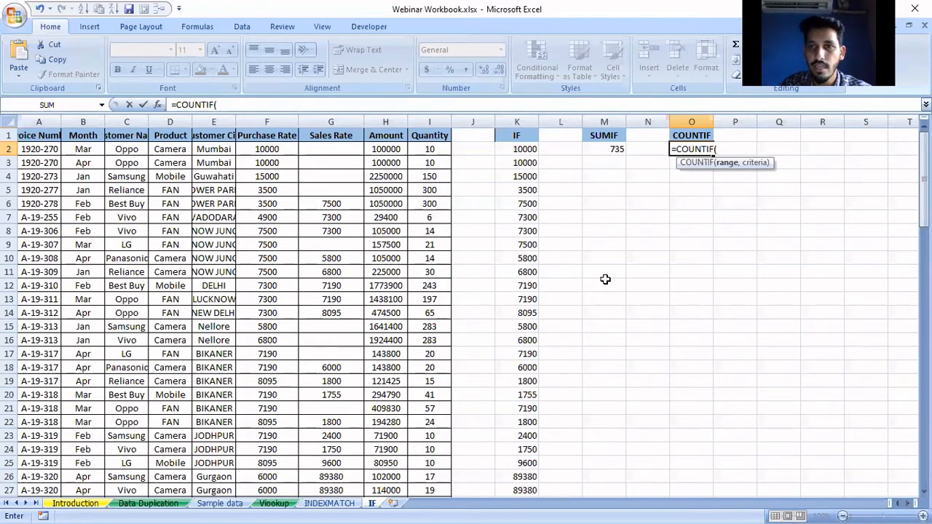
pyautogui.click(434, 116)
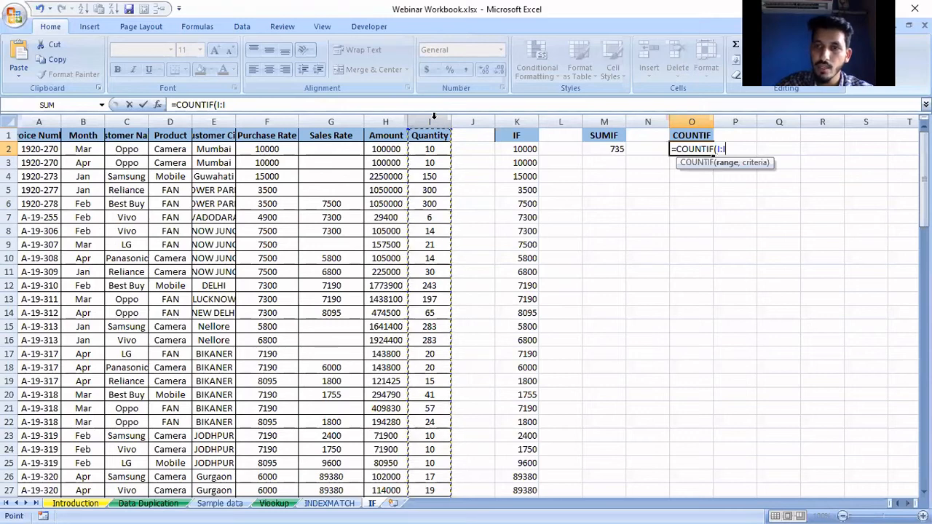
pyautogui.write(',')
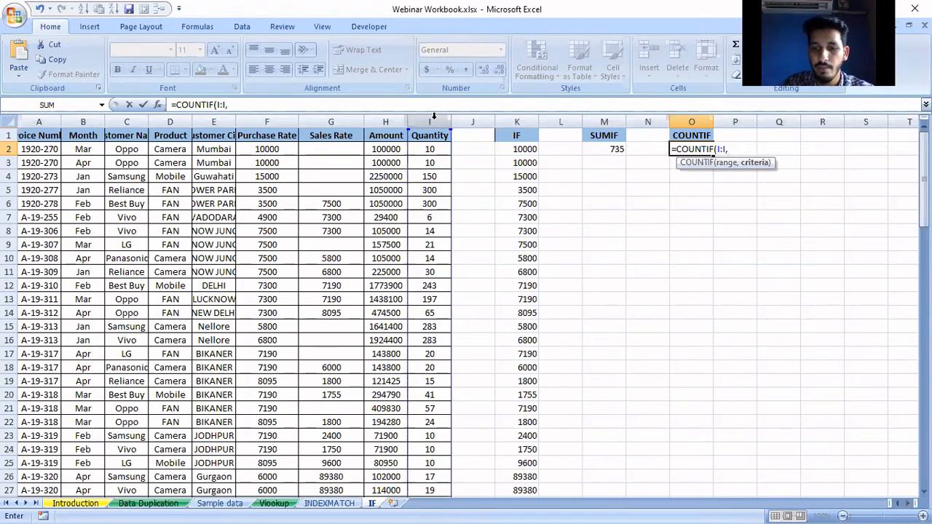
pyautogui.write('"Fe')
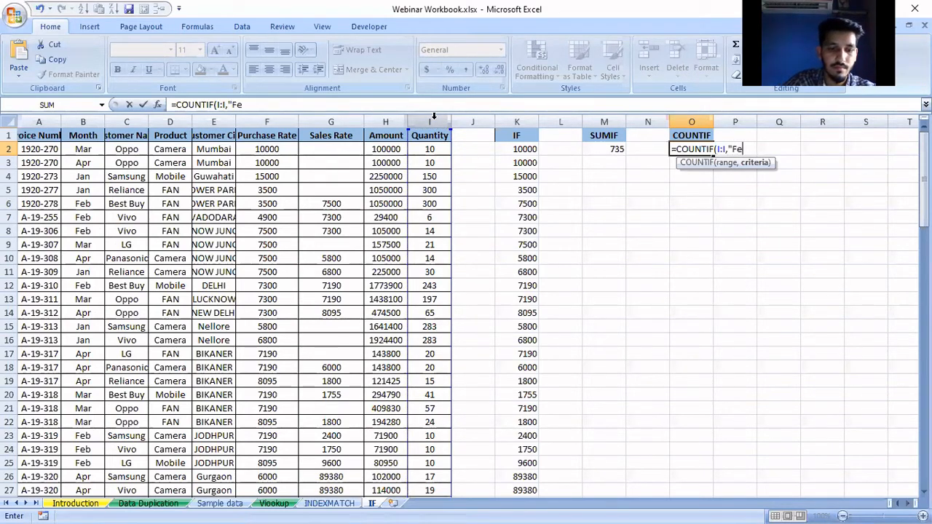
pyautogui.write('b"')
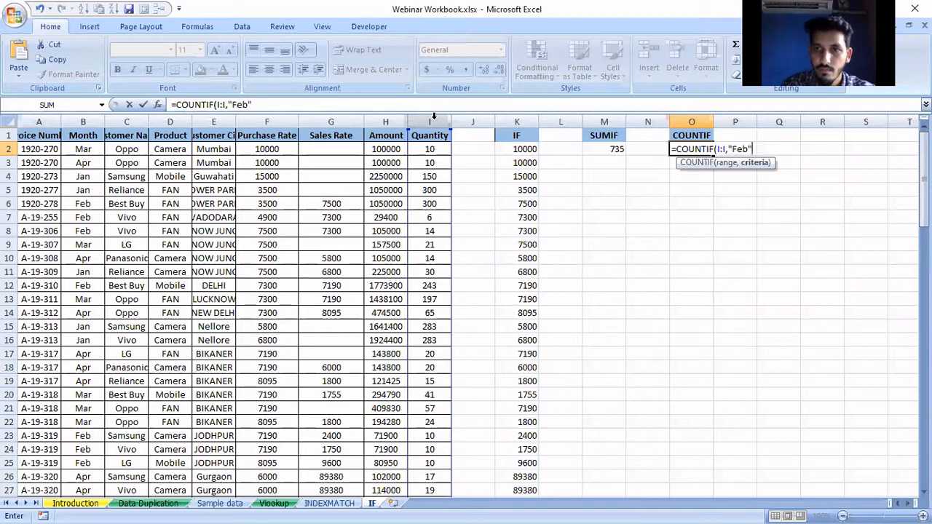
pyautogui.write(')')
pyautogui.press('Return')
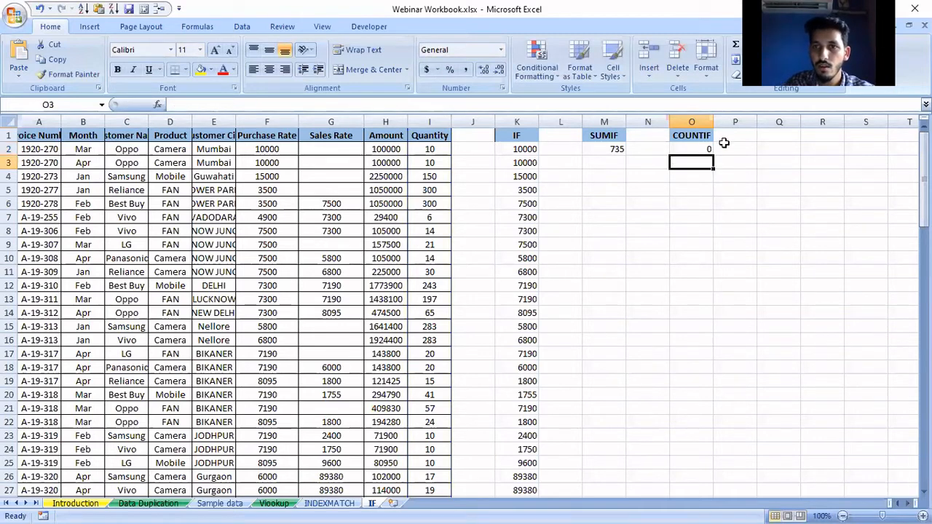
# - Change the COUNTIF range in O2 to the Month column so the formula reads =COUNTIF(B:B,"Feb")
pyautogui.click(702, 148)
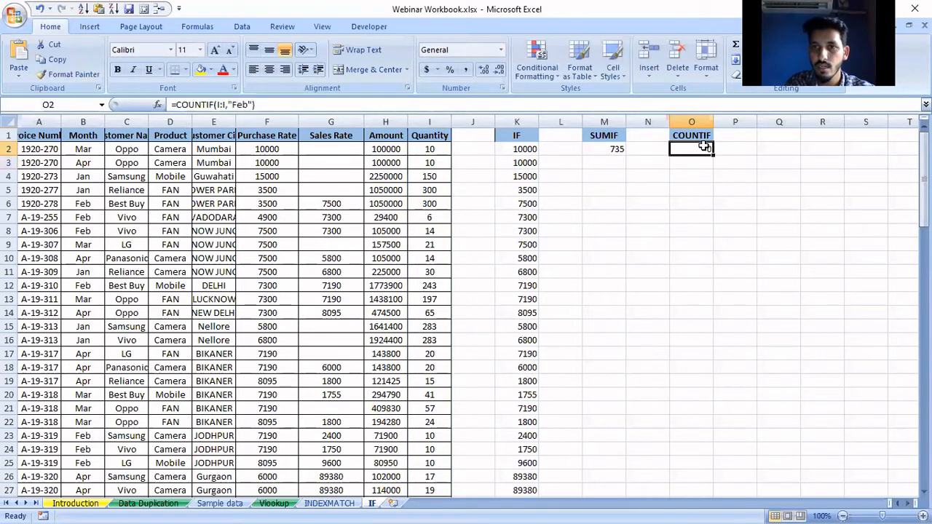
pyautogui.click(225, 105)
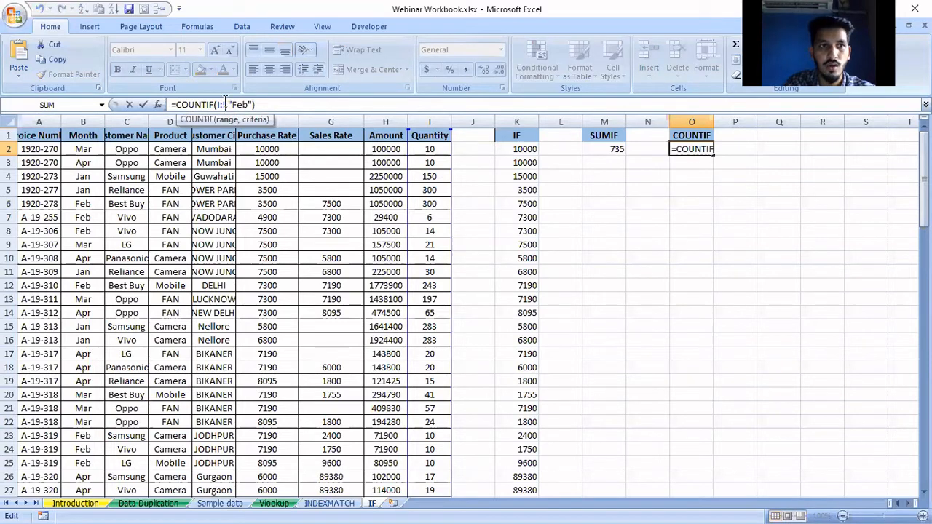
pyautogui.press('BackSpace')
pyautogui.press('BackSpace')
pyautogui.press('BackSpace')
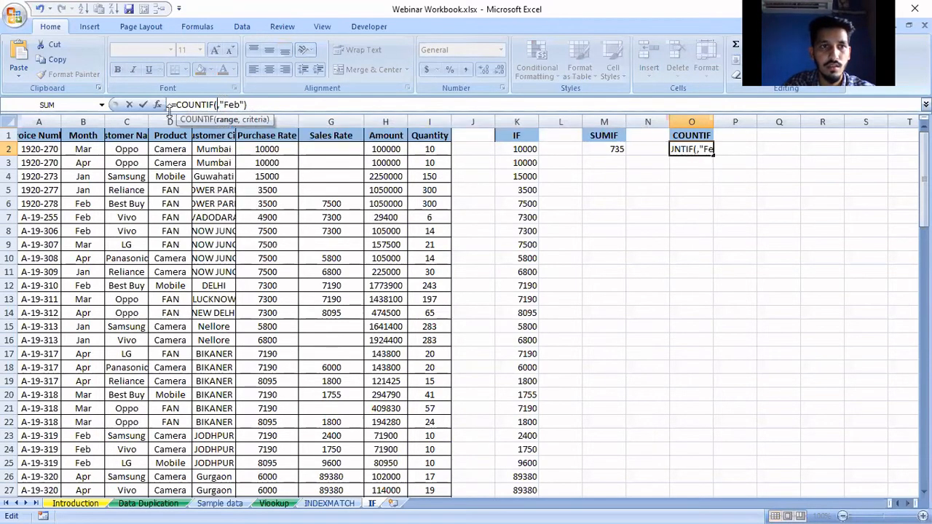
pyautogui.click(94, 120)
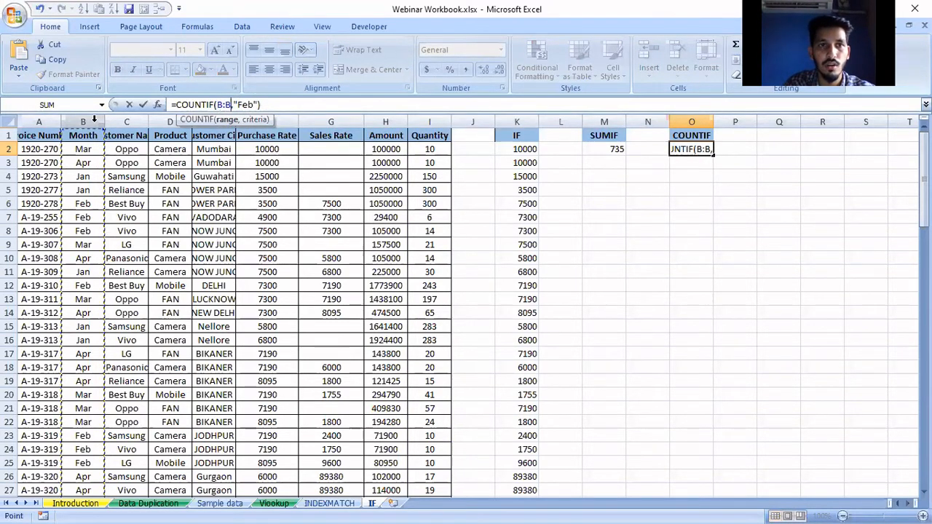
pyautogui.press('Return')
pyautogui.click(703, 150)
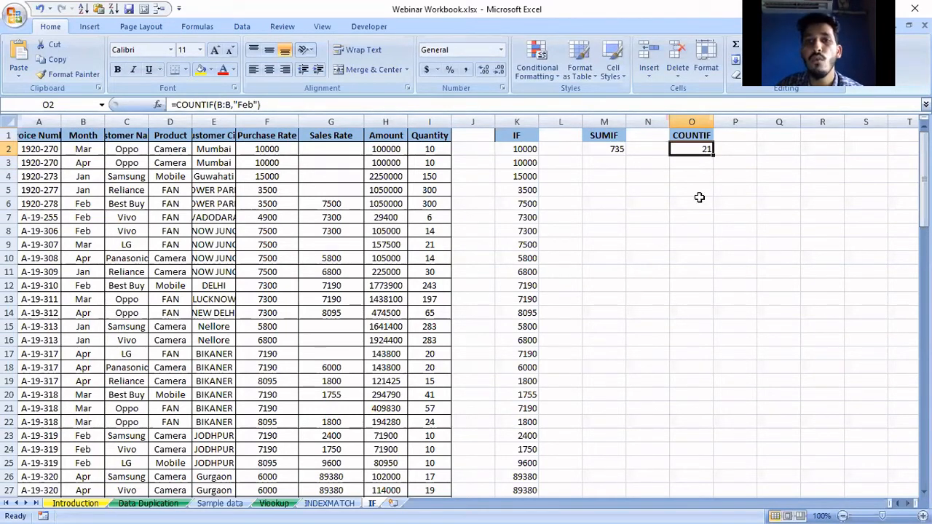
# - Review the SUMIF formula in M2, the IF formula in K2 and the three function headings in row 1
pyautogui.click(616, 150)
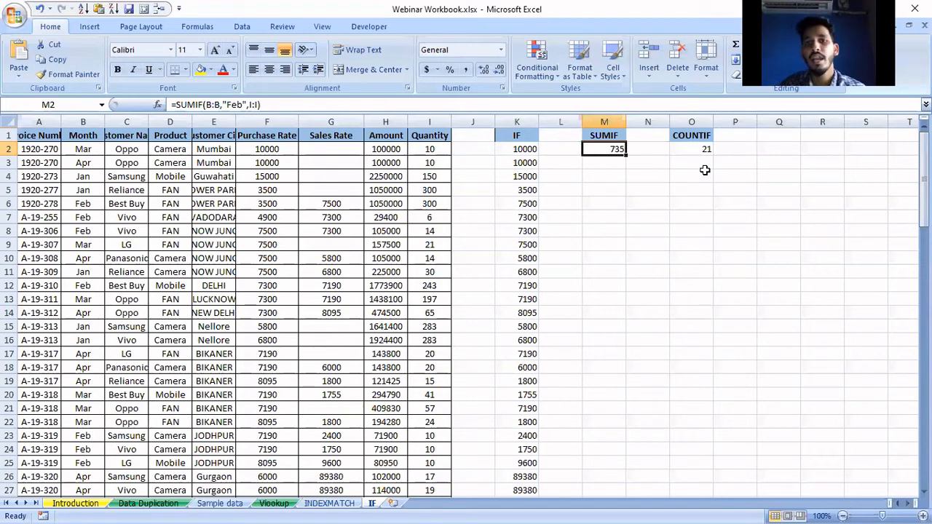
pyautogui.click(523, 151)
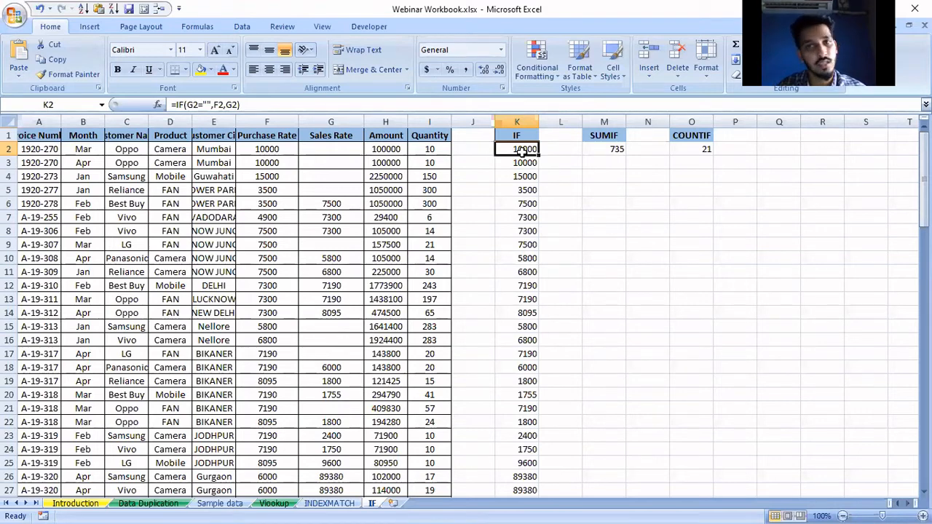
pyautogui.moveTo(519, 137); pyautogui.dragTo(733, 136)
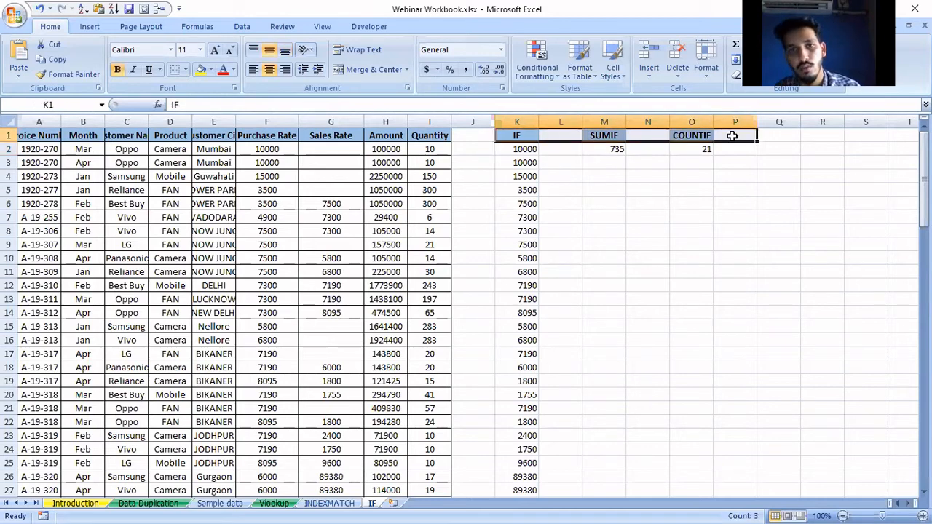